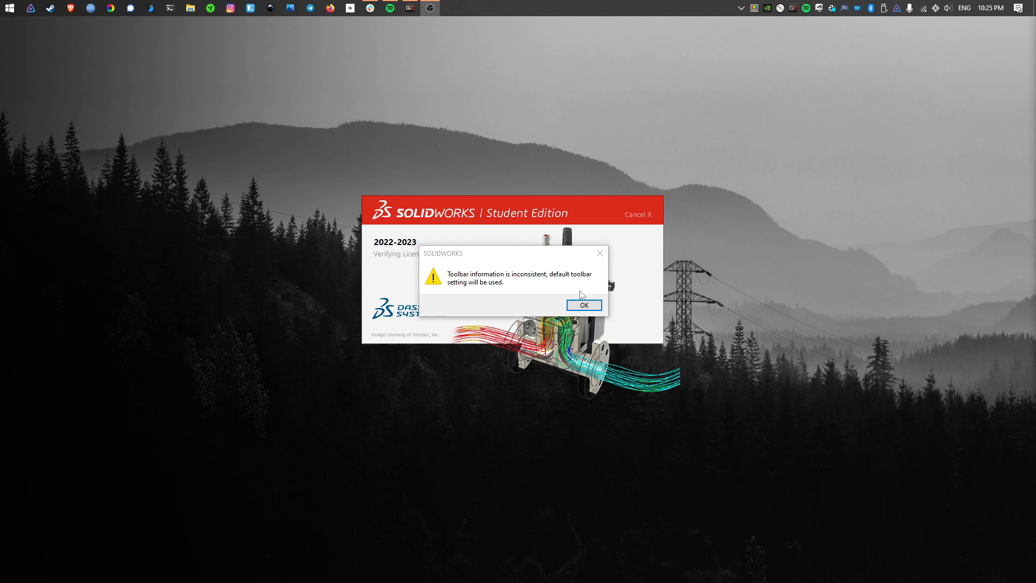
# - Dismiss the startup dialogs and open the recent assembly NEST-0303.SLDASM, acknowledging the component modification notice
pyautogui.click(591, 306)
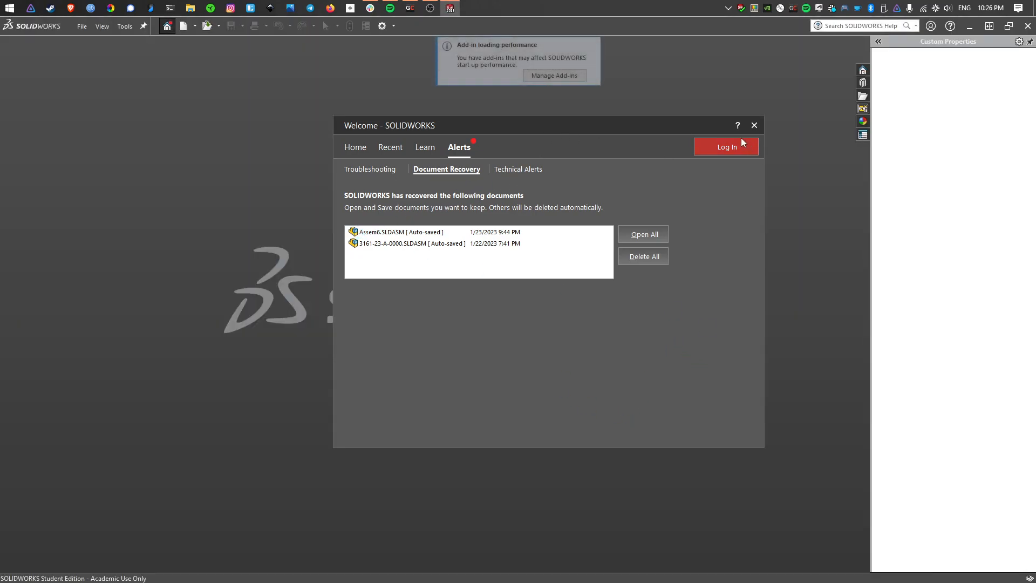
pyautogui.click(754, 125)
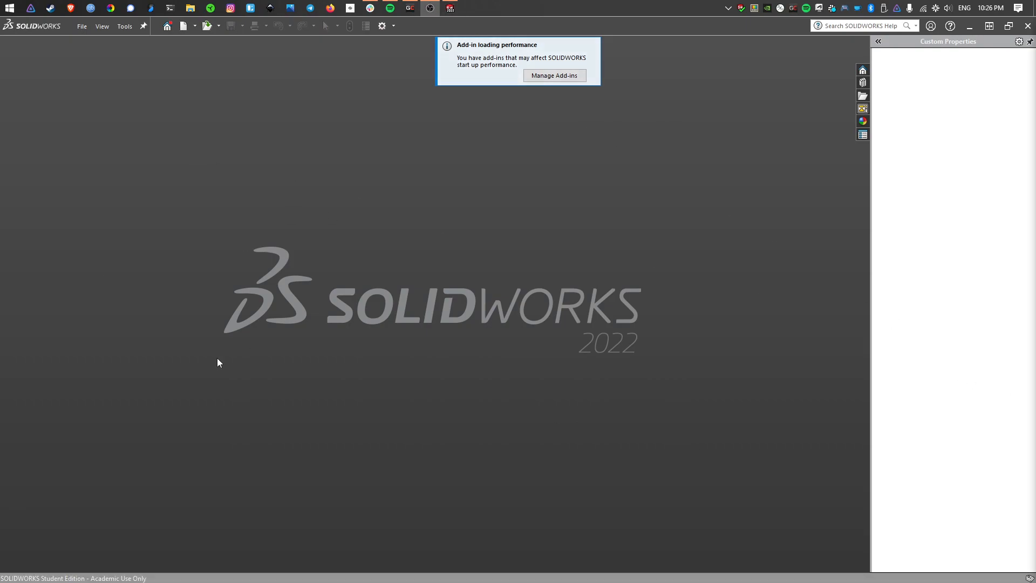
pyautogui.click(82, 27)
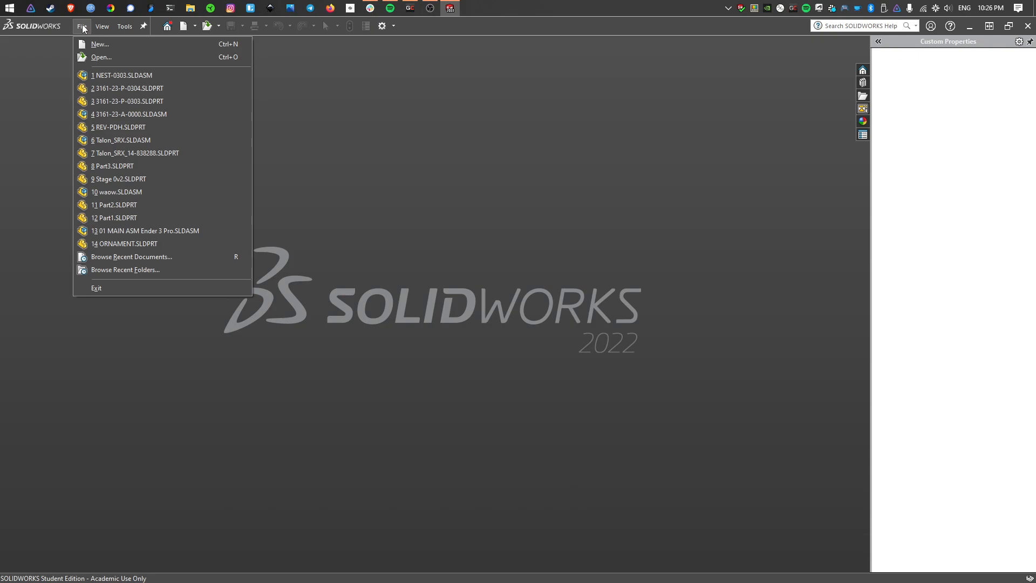
pyautogui.click(103, 76)
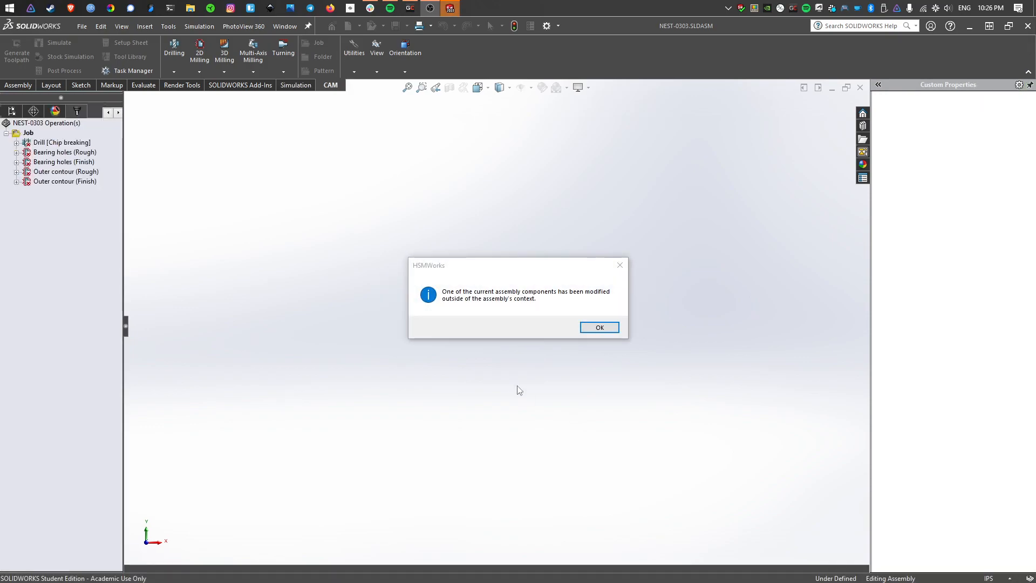
pyautogui.click(606, 328)
pyautogui.click(603, 325)
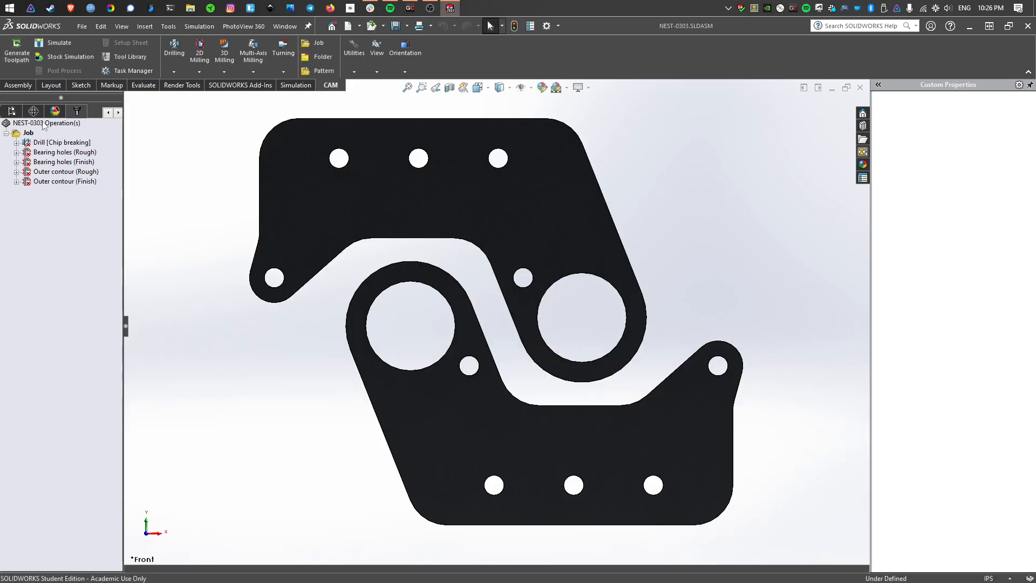
# - Examine the two nested plates and the existing Job's operations and stock box
pyautogui.click(6, 133)
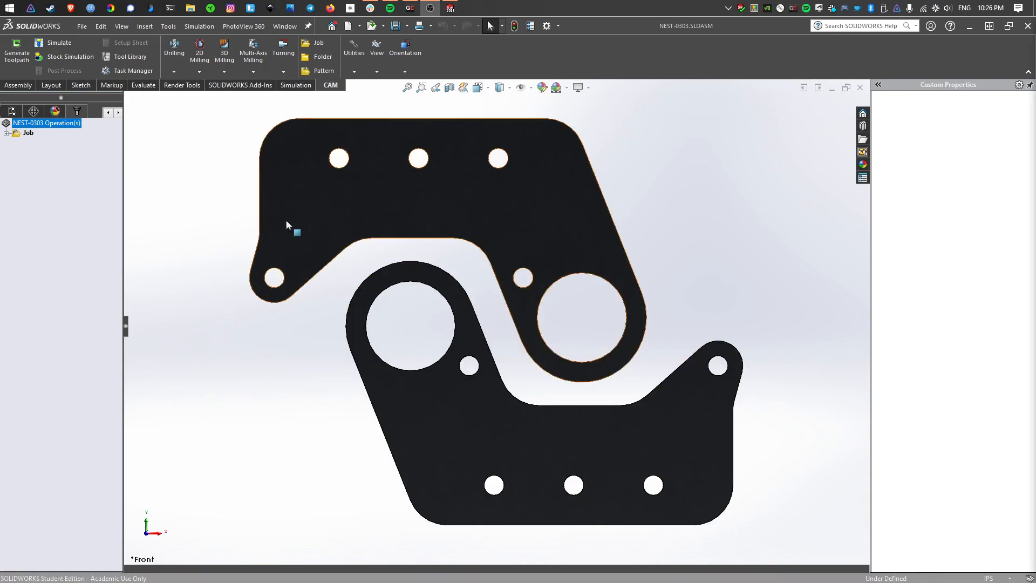
pyautogui.click(317, 214)
pyautogui.click(466, 431)
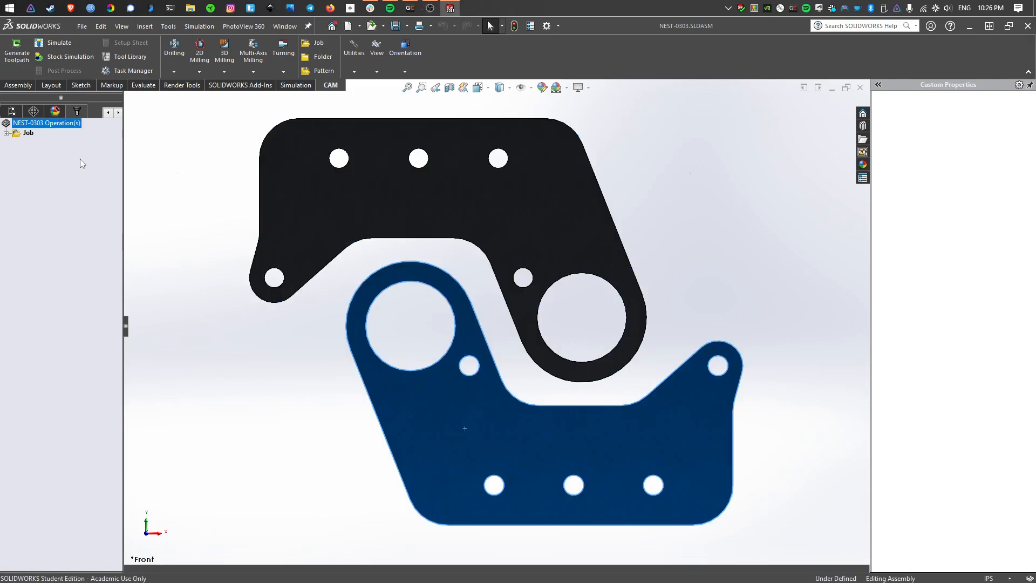
pyautogui.click(25, 134)
pyautogui.click(6, 132)
pyautogui.click(50, 142)
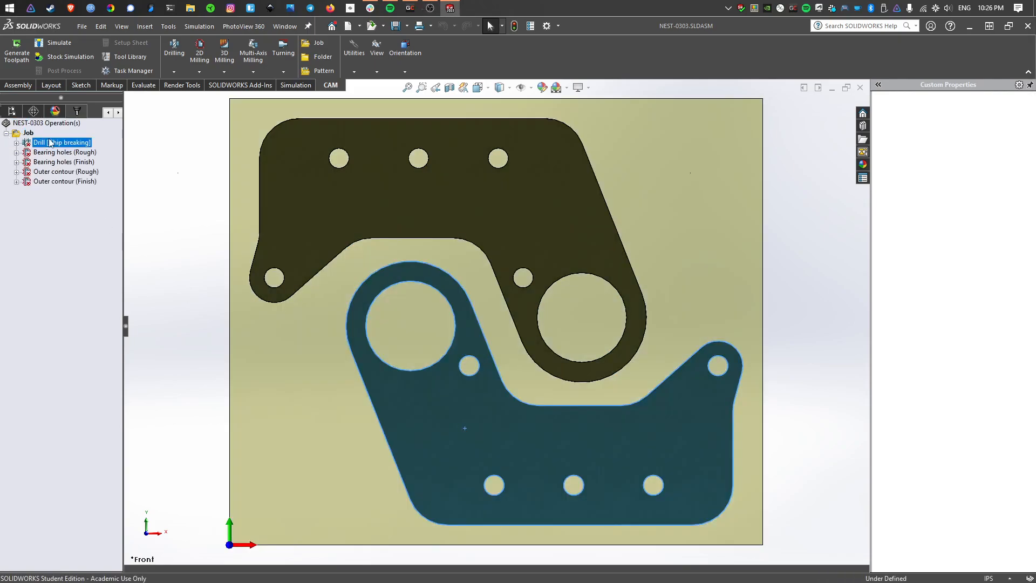
pyautogui.click(28, 133)
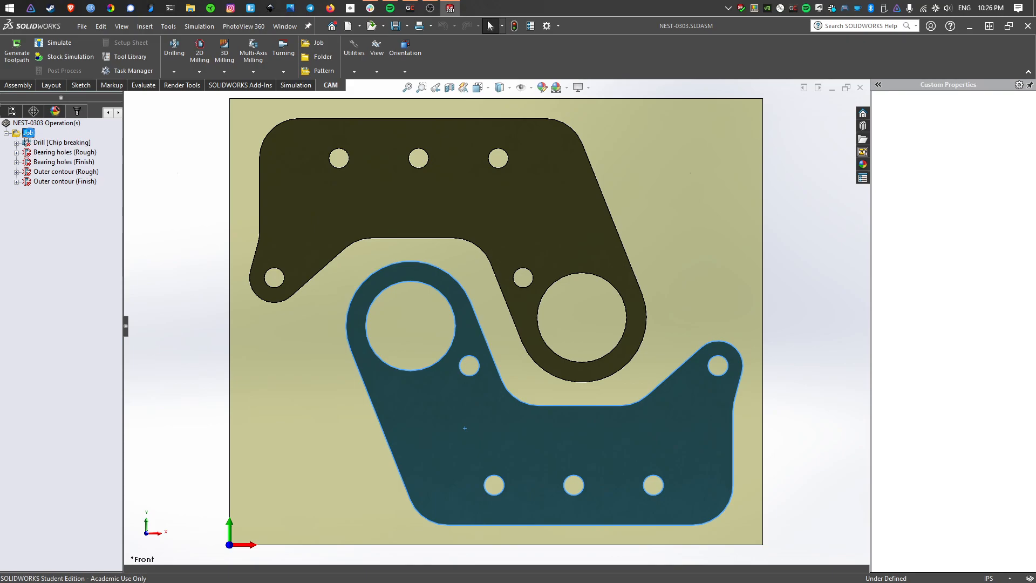
pyautogui.click(198, 239)
pyautogui.moveTo(327, 415); pyautogui.dragTo(310, 296, button='middle')
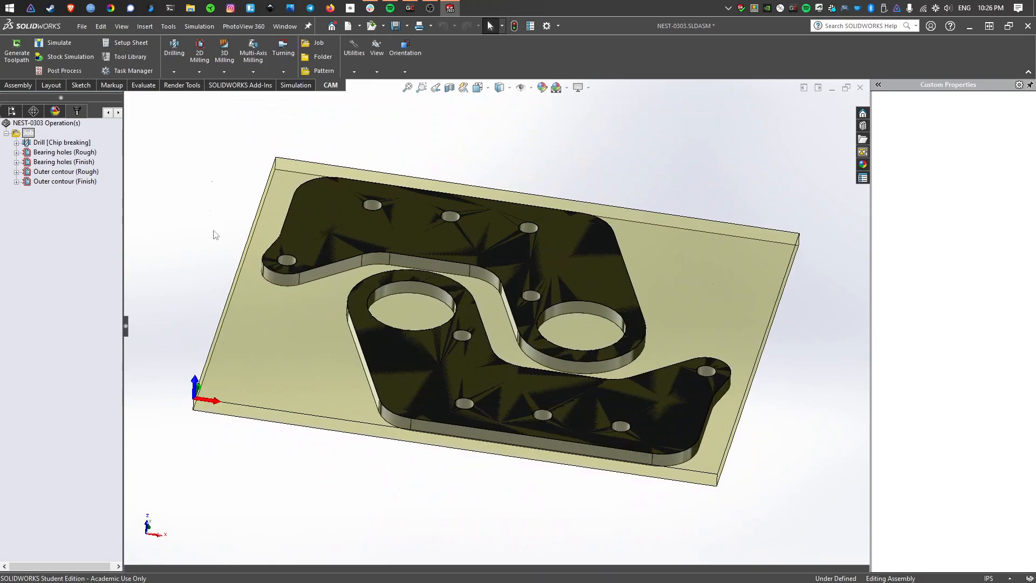
# - Run the stock simulation of the existing Job's toolpaths, inspect the machined plates and close the simulation
pyautogui.click(70, 59)
pyautogui.click(11, 191)
pyautogui.moveTo(639, 358); pyautogui.dragTo(628, 386, button='middle')
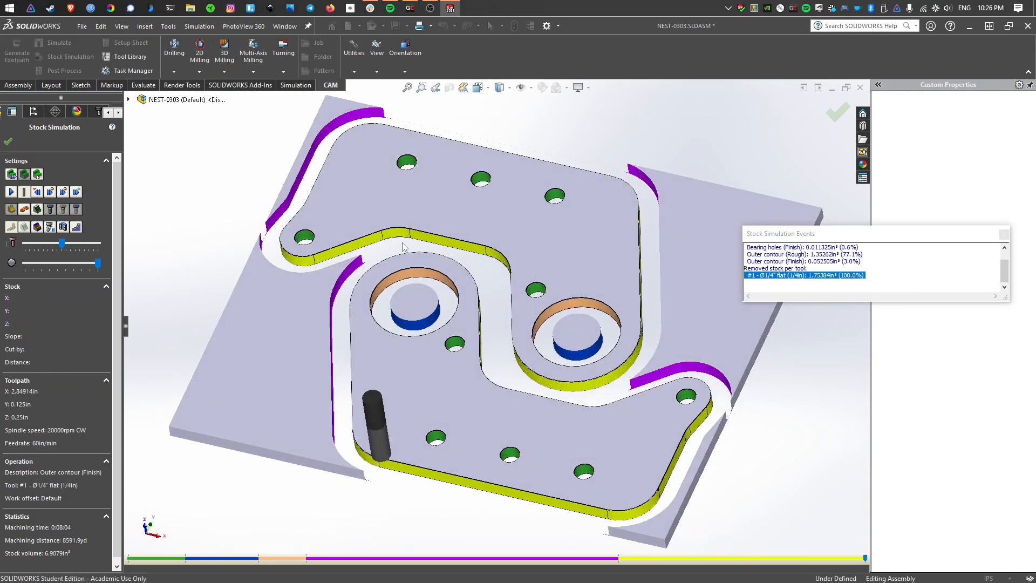
pyautogui.click(8, 141)
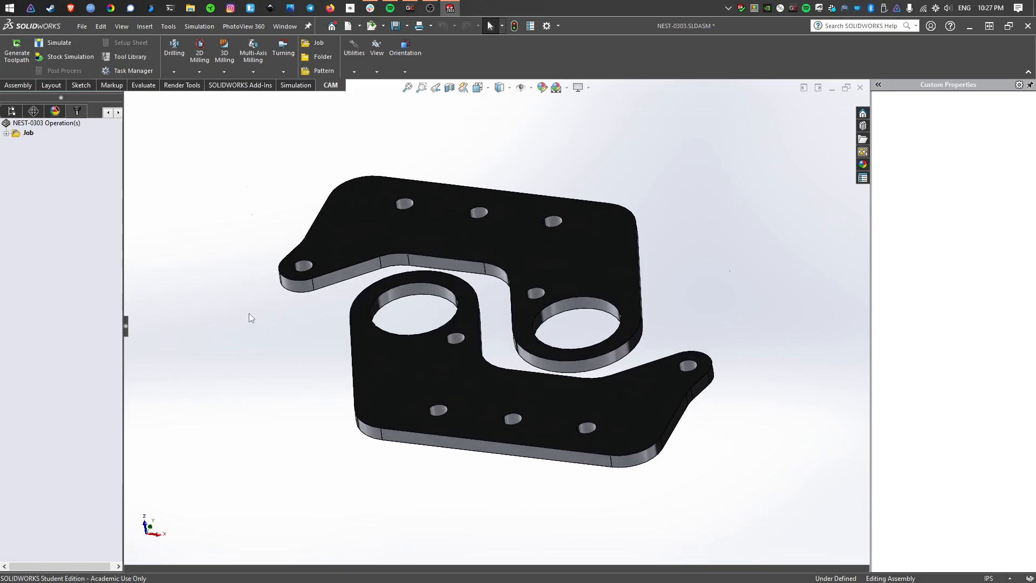
# - Suppress the existing Job, accepting that its valid toolpaths are cleared, and check its suppression state
pyautogui.click(27, 133)
pyautogui.rightClick(27, 133)
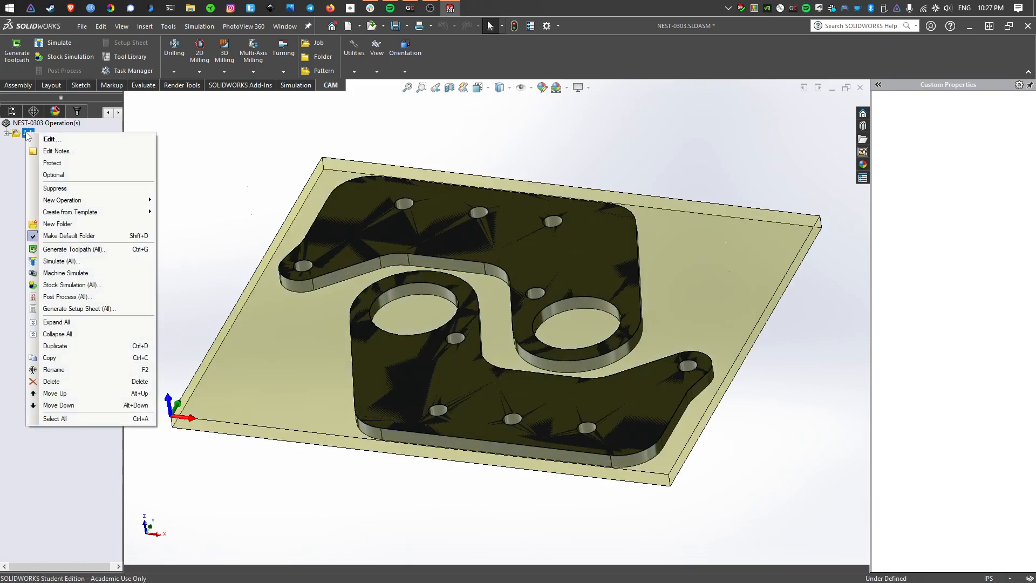
pyautogui.click(59, 188)
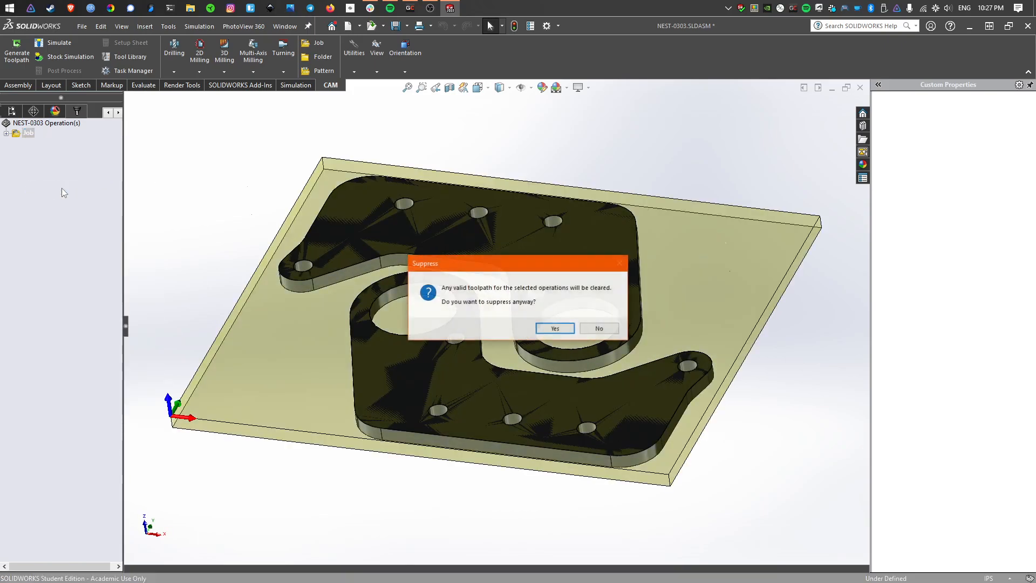
pyautogui.click(555, 328)
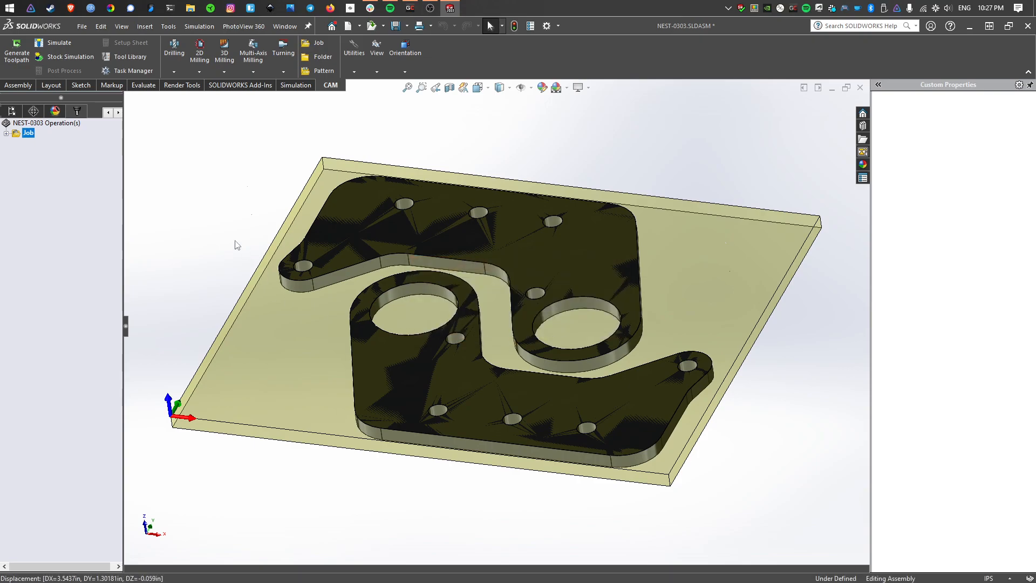
pyautogui.rightClick(28, 134)
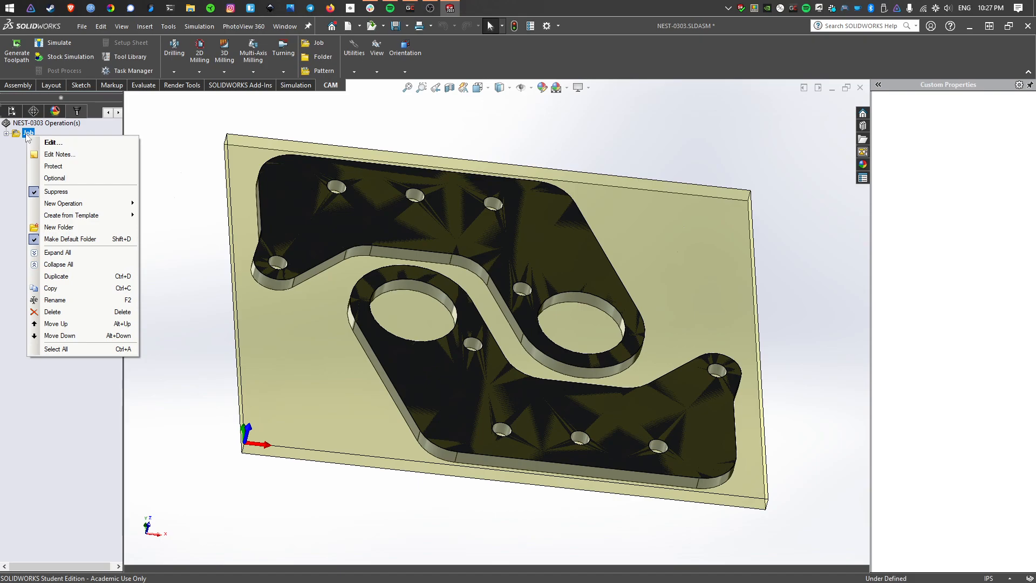
pyautogui.click(155, 127)
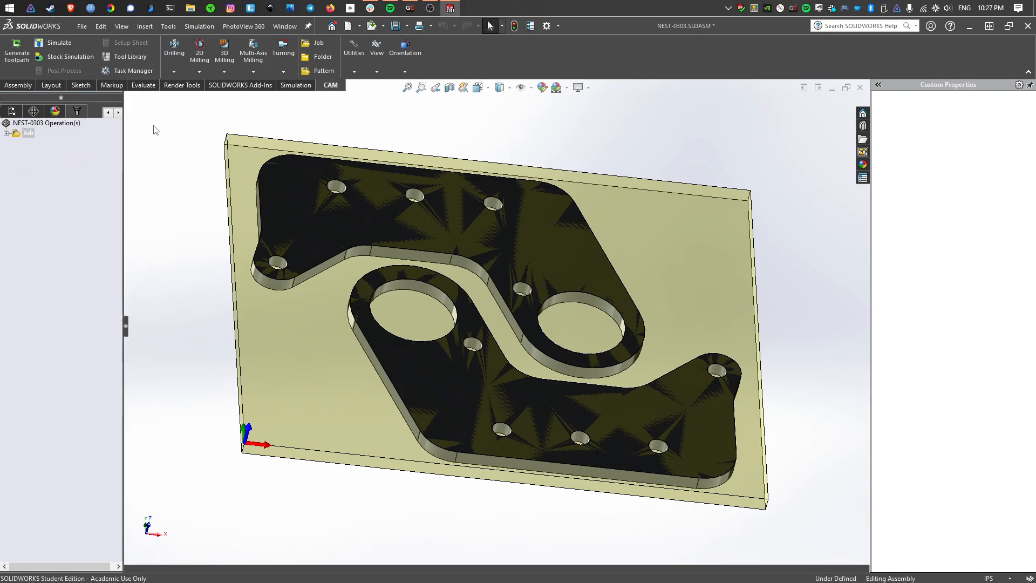
# - Create a new milling job with both nested plates as the model
pyautogui.moveTo(244, 212); pyautogui.dragTo(216, 200, button='middle')
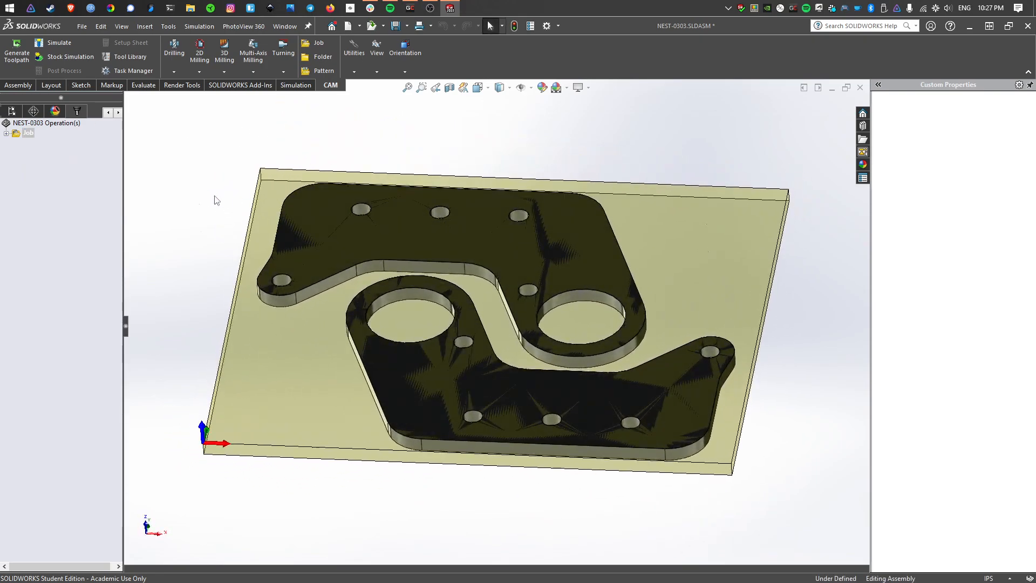
pyautogui.click(313, 42)
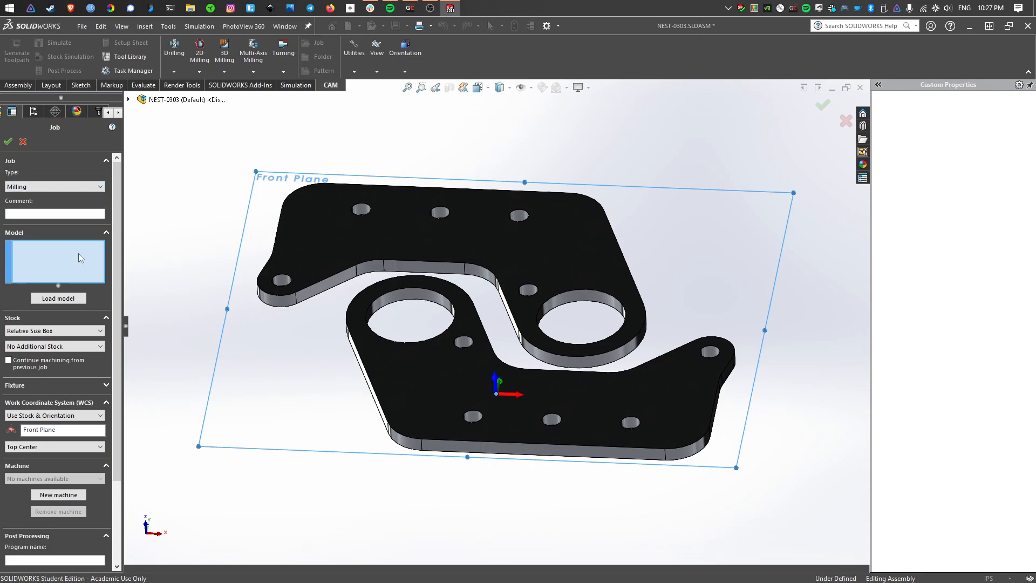
pyautogui.click(410, 375)
pyautogui.click(336, 251)
pyautogui.moveTo(395, 291); pyautogui.dragTo(415, 324, button='middle')
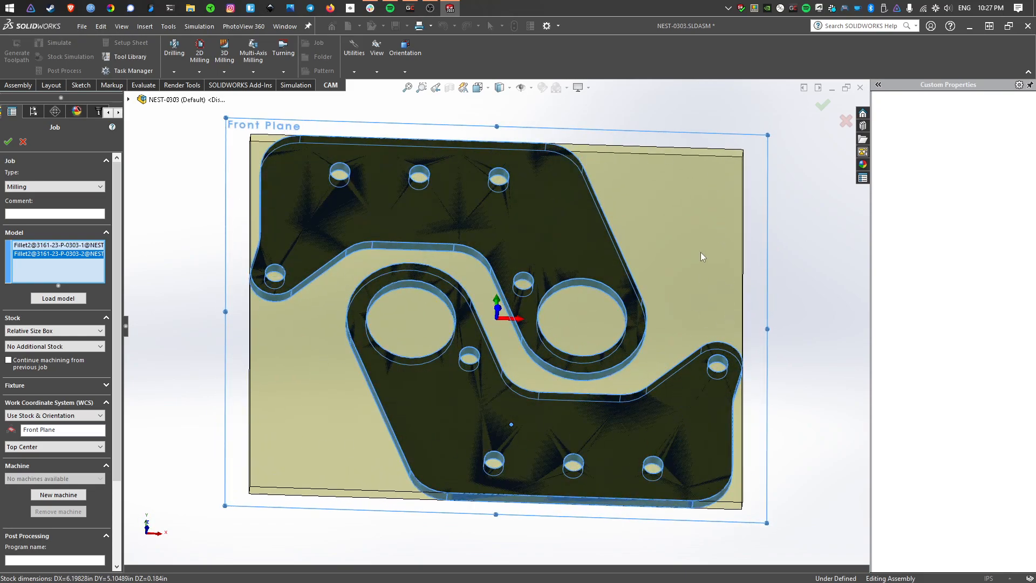
# - Set the job's stock to Add Stock to Sides and Top-Bottom with a 0.26 in side offset, and check it from the front
pyautogui.click(54, 348)
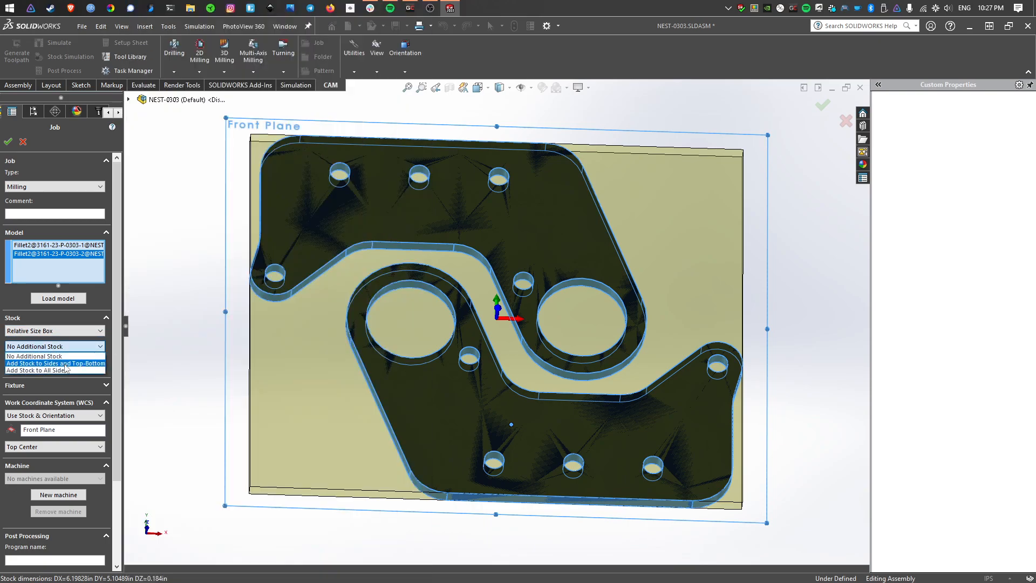
pyautogui.click(66, 364)
pyautogui.click(60, 372)
pyautogui.click(43, 399)
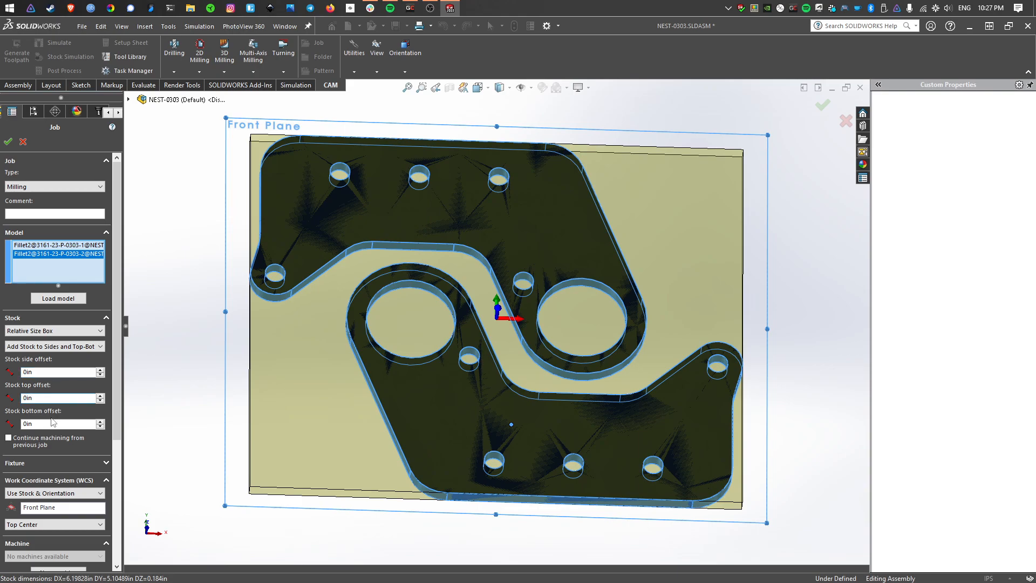
pyautogui.click(54, 372)
pyautogui.write('.26')
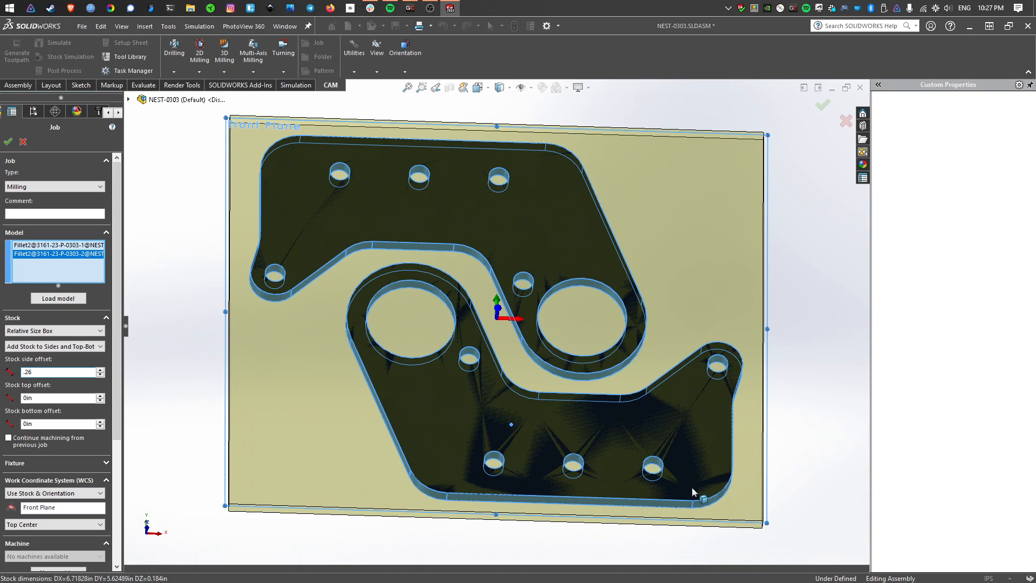
pyautogui.moveTo(652, 429); pyautogui.dragTo(594, 416, button='middle')
pyautogui.press('space')
pyautogui.click(391, 359)
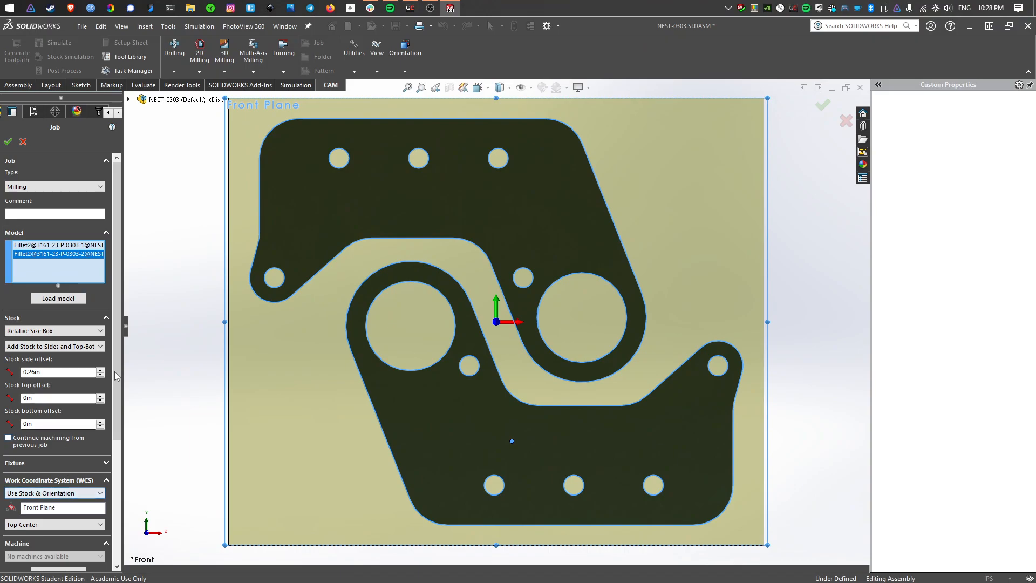
# - Set the work coordinate system origin to Top Corner 1 of the stock and check its axis directions
pyautogui.moveTo(116, 378); pyautogui.dragTo(111, 485)
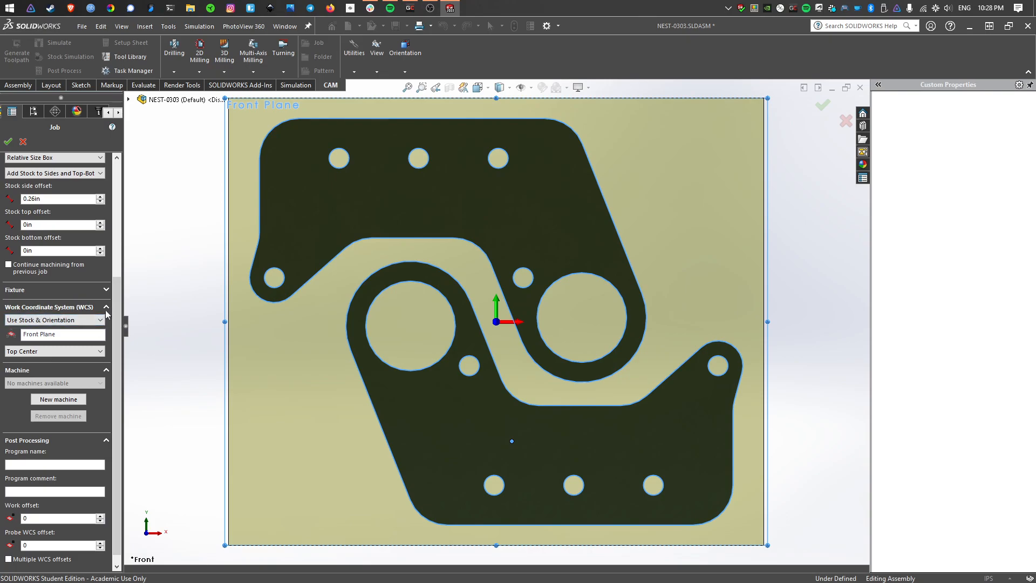
pyautogui.moveTo(264, 480); pyautogui.dragTo(215, 435, button='middle')
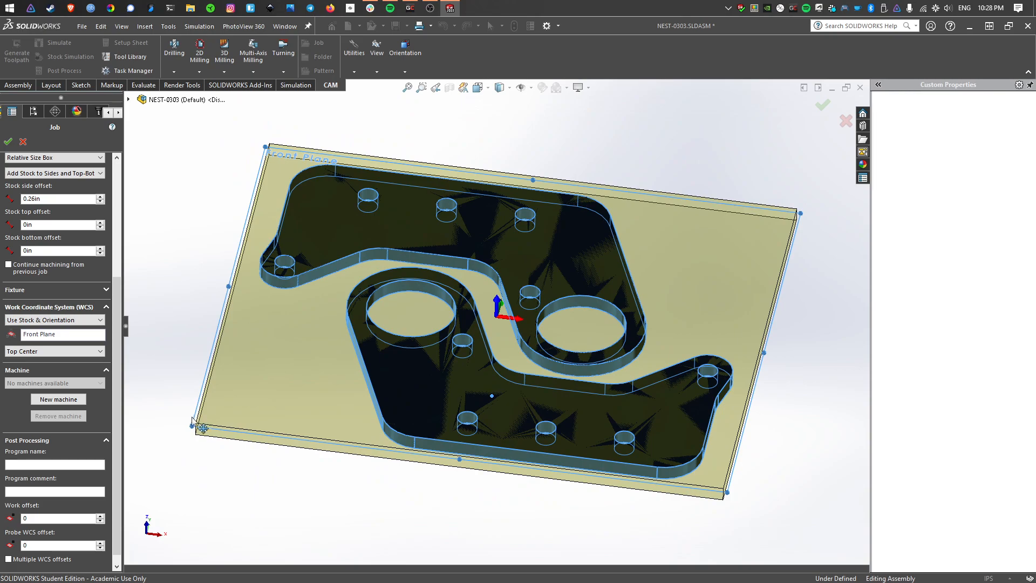
pyautogui.click(52, 351)
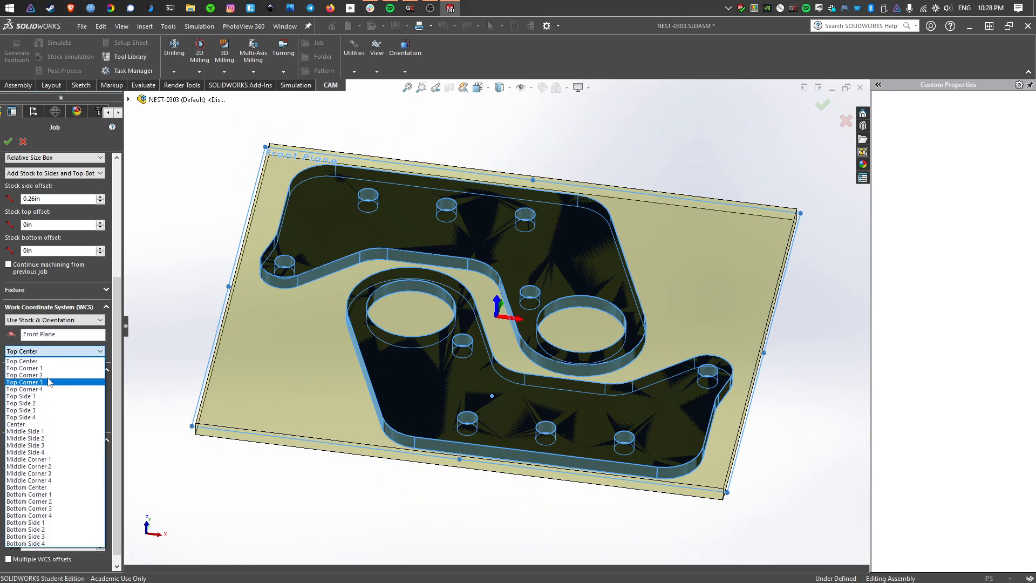
pyautogui.click(33, 367)
pyautogui.moveTo(254, 454); pyautogui.dragTo(175, 422, button='middle')
pyautogui.scroll(-4, 169, 417)
pyautogui.moveTo(271, 400); pyautogui.dragTo(286, 384, button='middle')
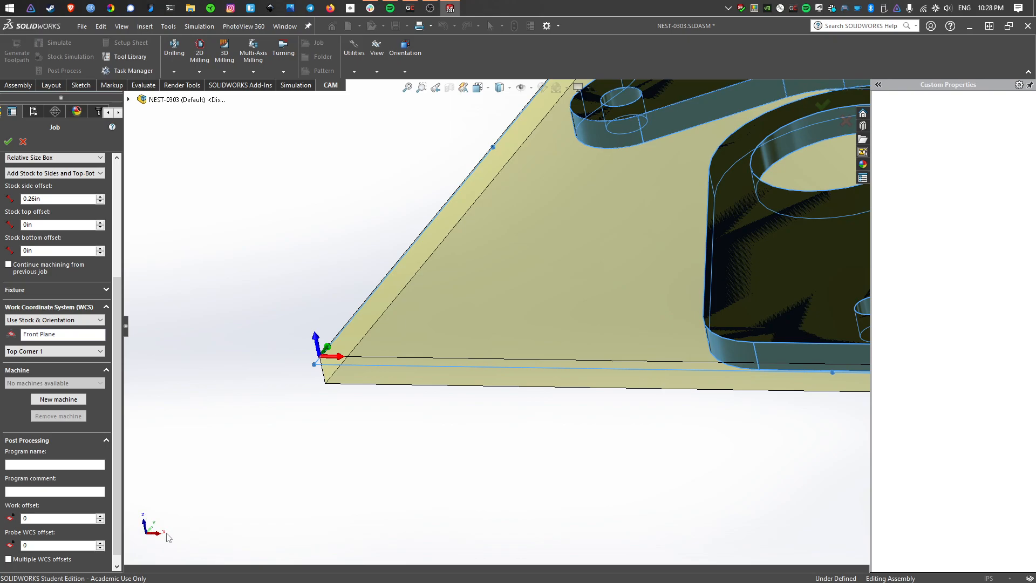
pyautogui.click(69, 321)
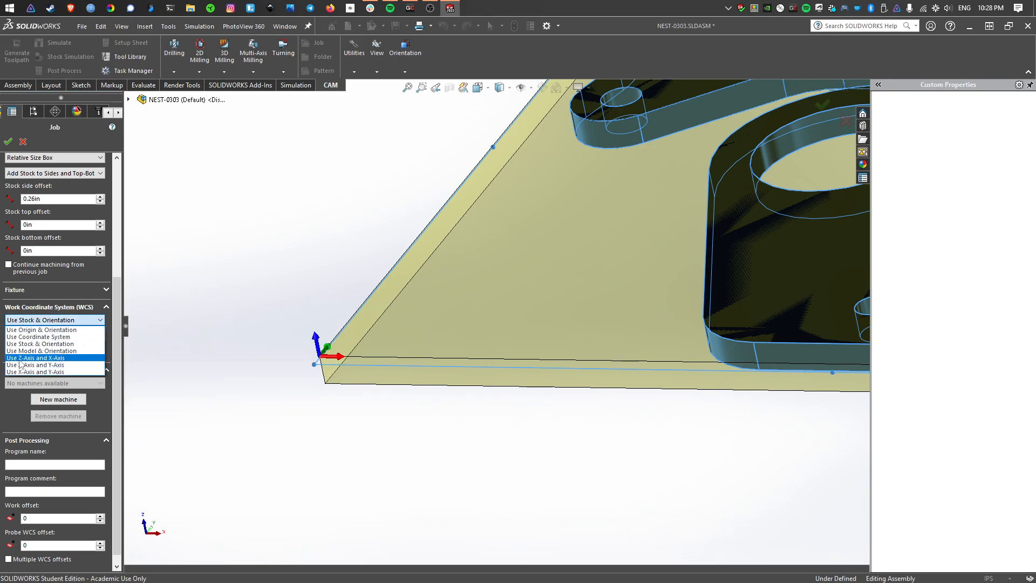
pyautogui.click(38, 358)
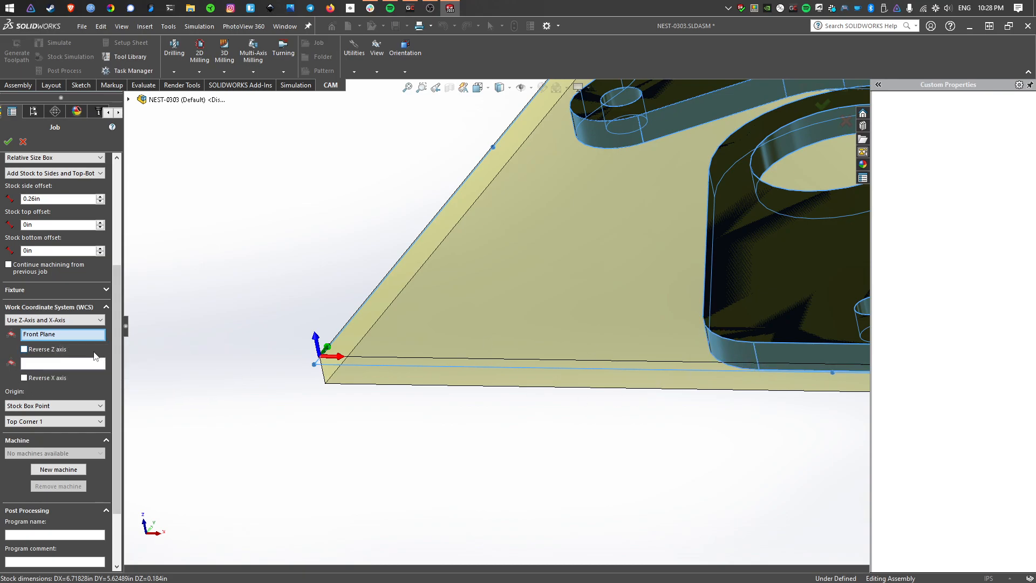
pyautogui.click(87, 365)
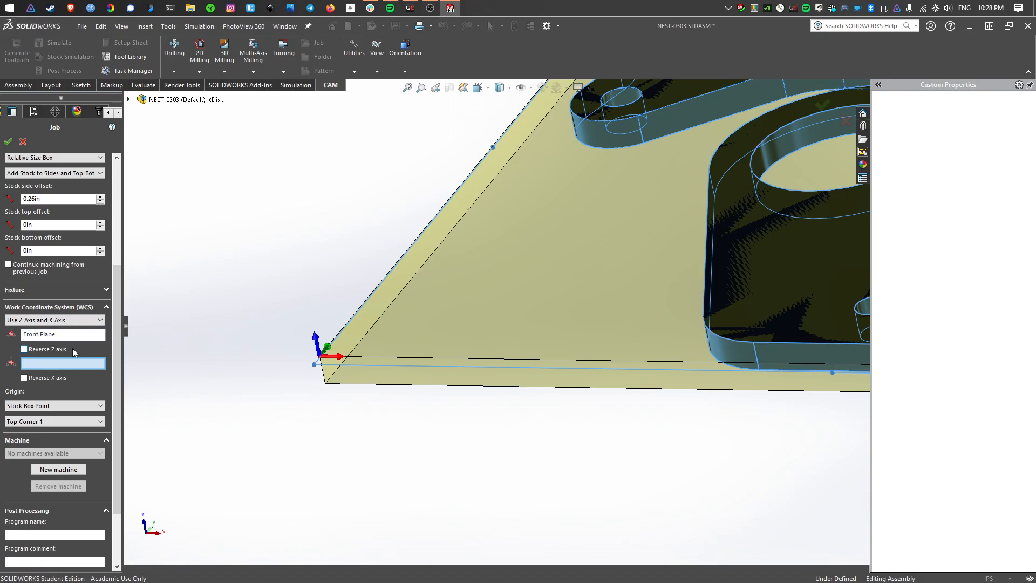
pyautogui.click(53, 320)
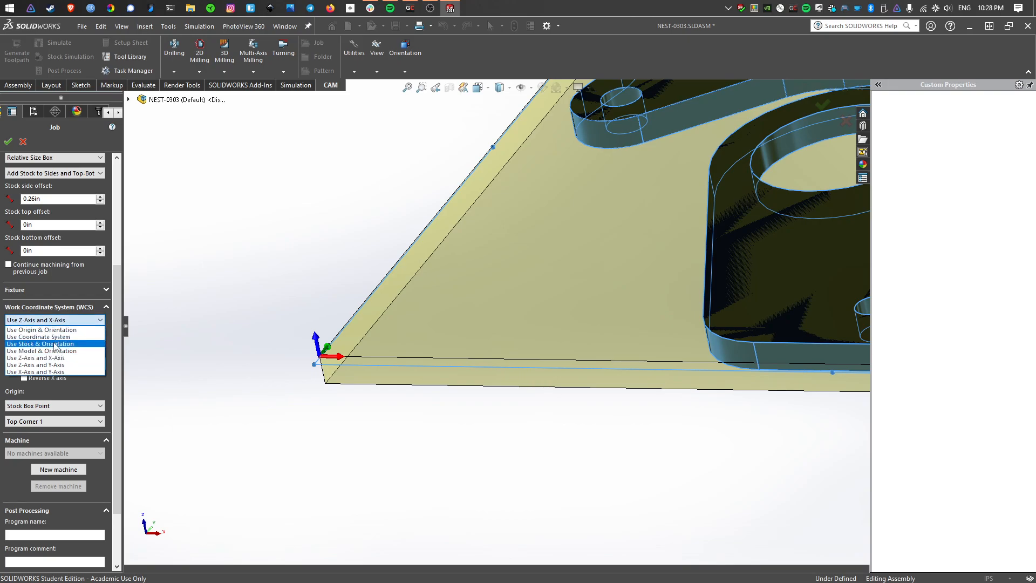
pyautogui.click(54, 344)
pyautogui.scroll(5, 433, 318)
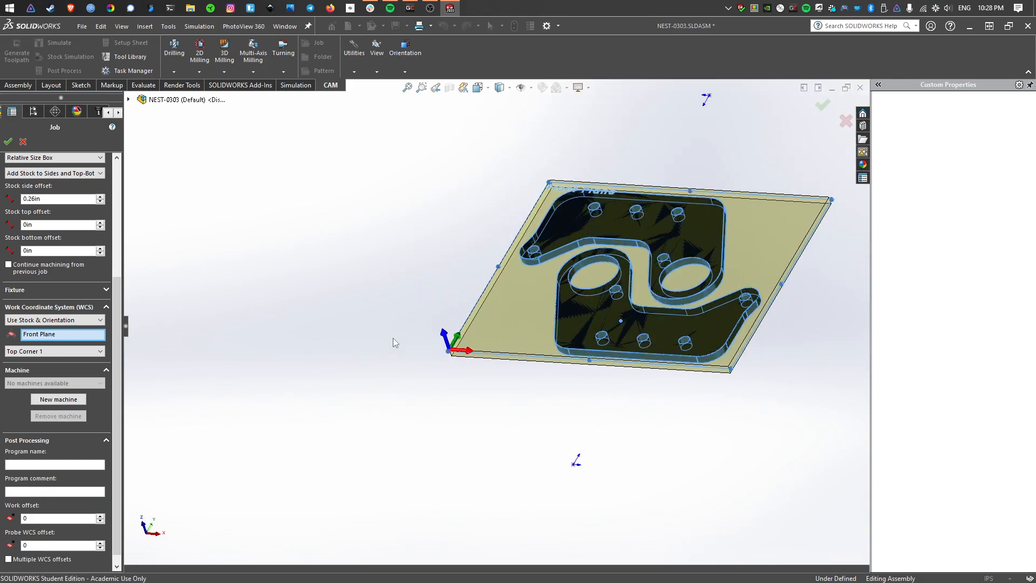
pyautogui.scroll(-5, 493, 338)
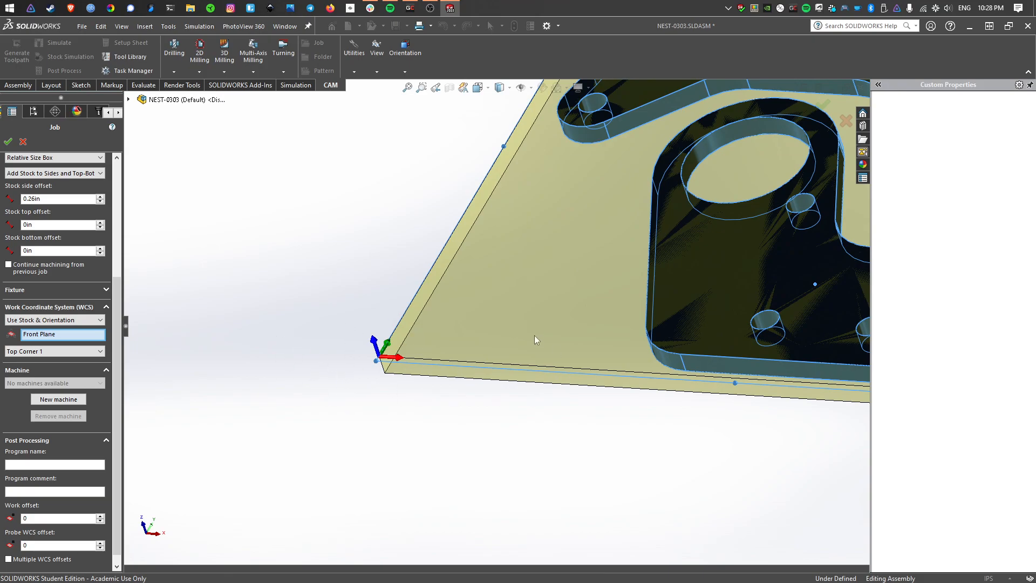
pyautogui.scroll(4, 586, 337)
pyautogui.moveTo(586, 337); pyautogui.dragTo(586, 262, button='middle')
pyautogui.scroll(-2, 602, 231)
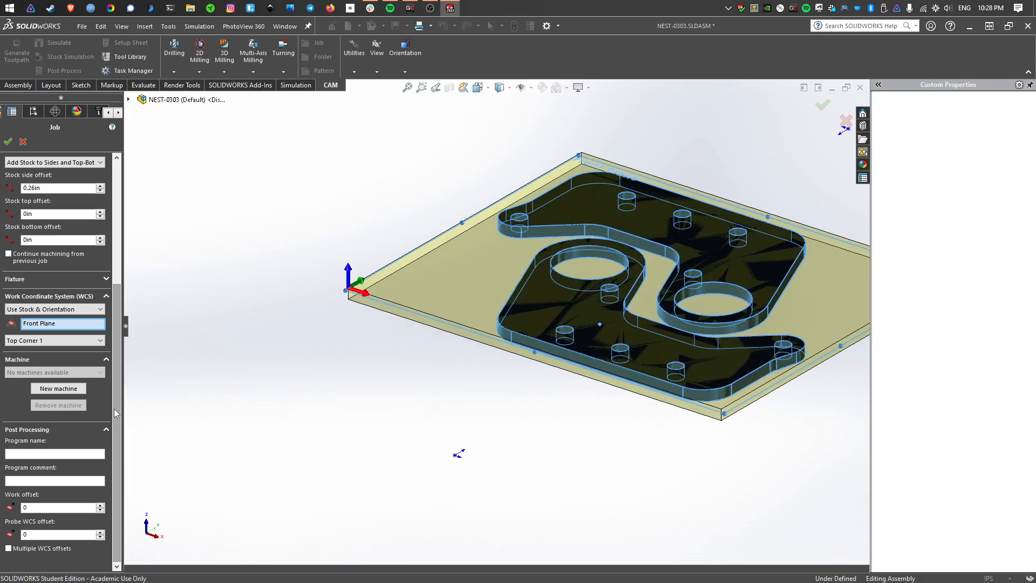
# - Set the milling job's program name to NEST-0303 and accept the job settings
pyautogui.click(29, 454)
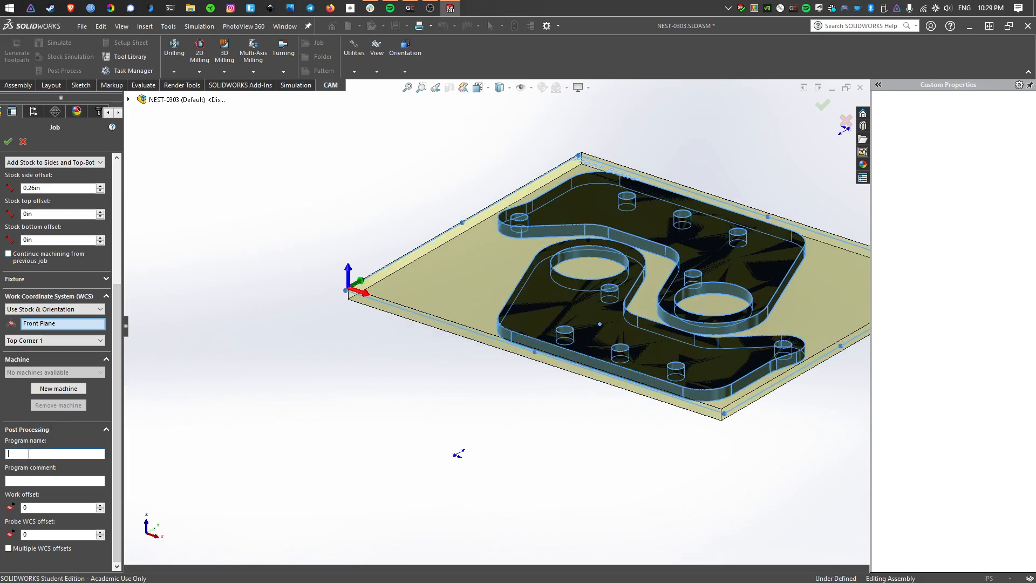
pyautogui.moveTo(444, 306); pyautogui.dragTo(461, 296, button='middle')
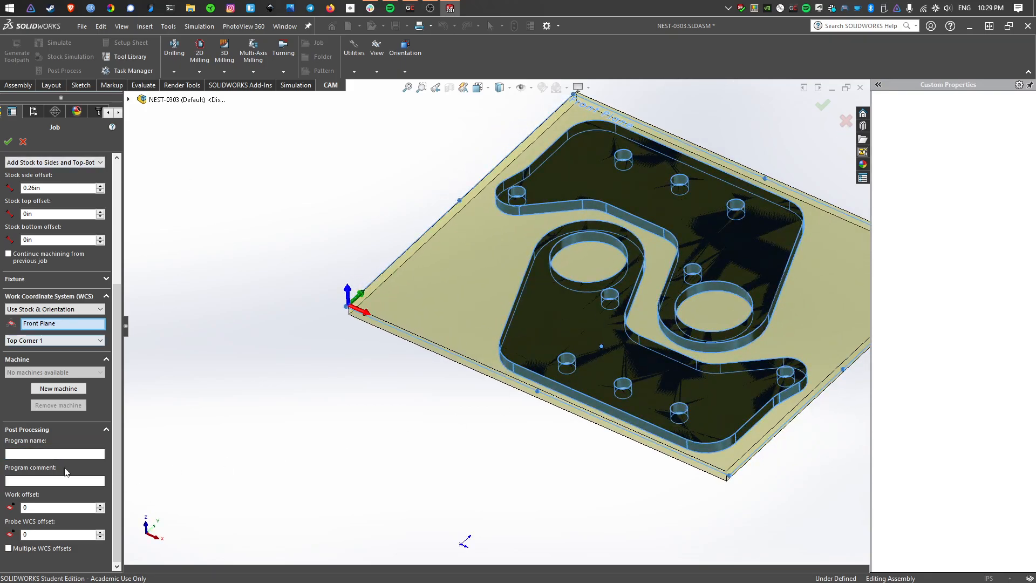
pyautogui.click(50, 455)
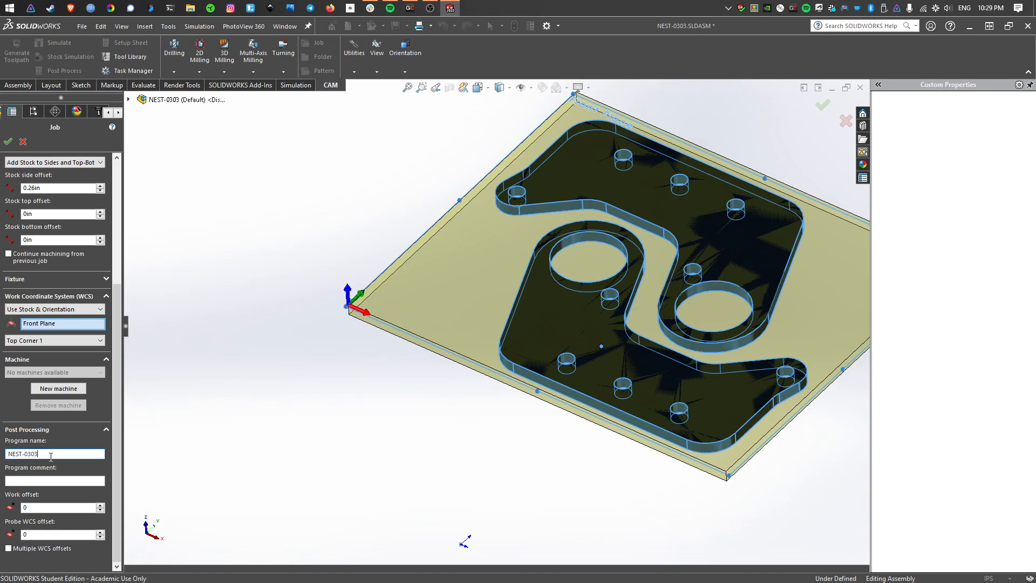
pyautogui.moveTo(120, 378); pyautogui.dragTo(121, 198)
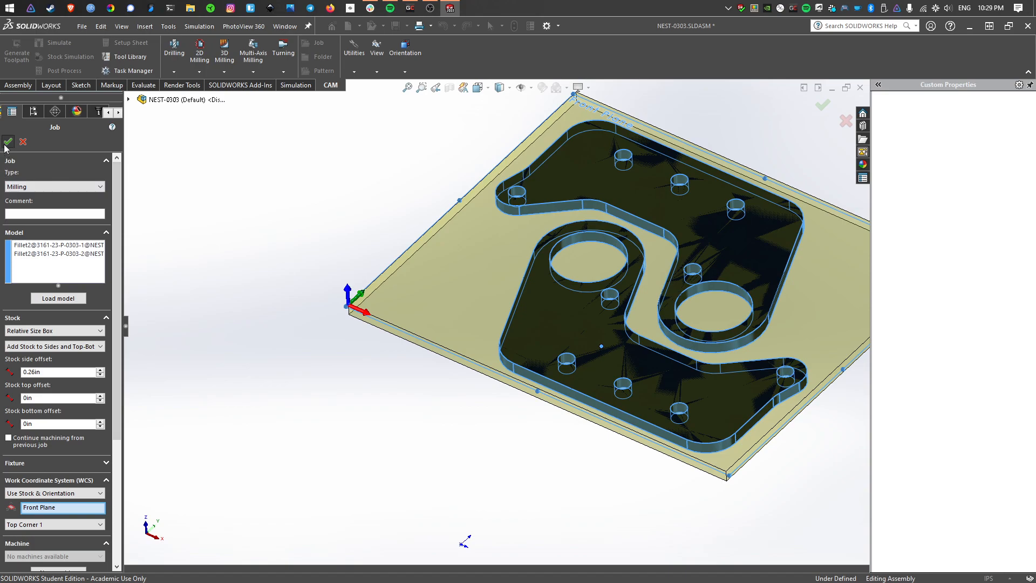
pyautogui.click(8, 141)
# - Rename the new milling job as tutorial
pyautogui.click(30, 142)
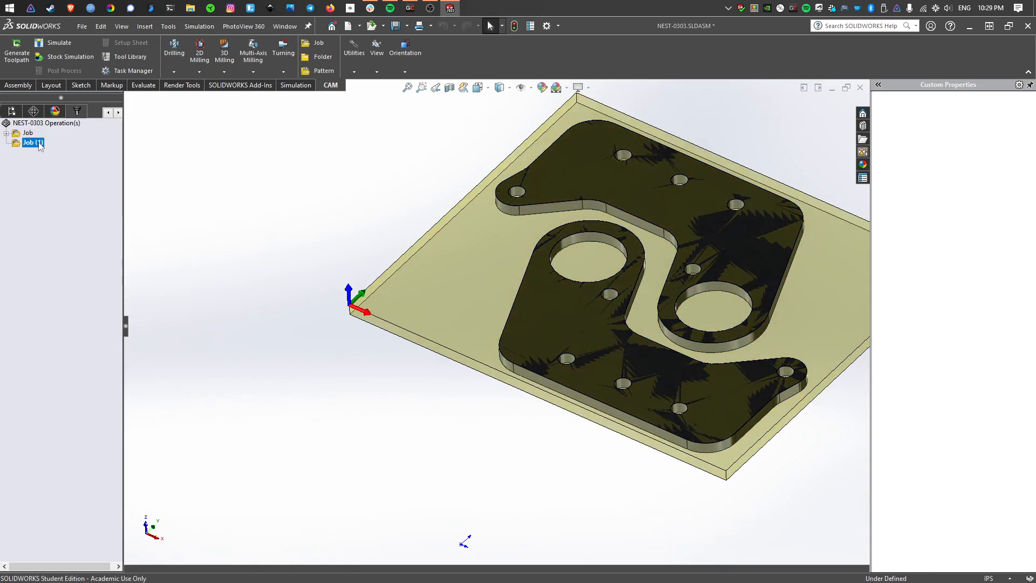
pyautogui.rightClick(31, 143)
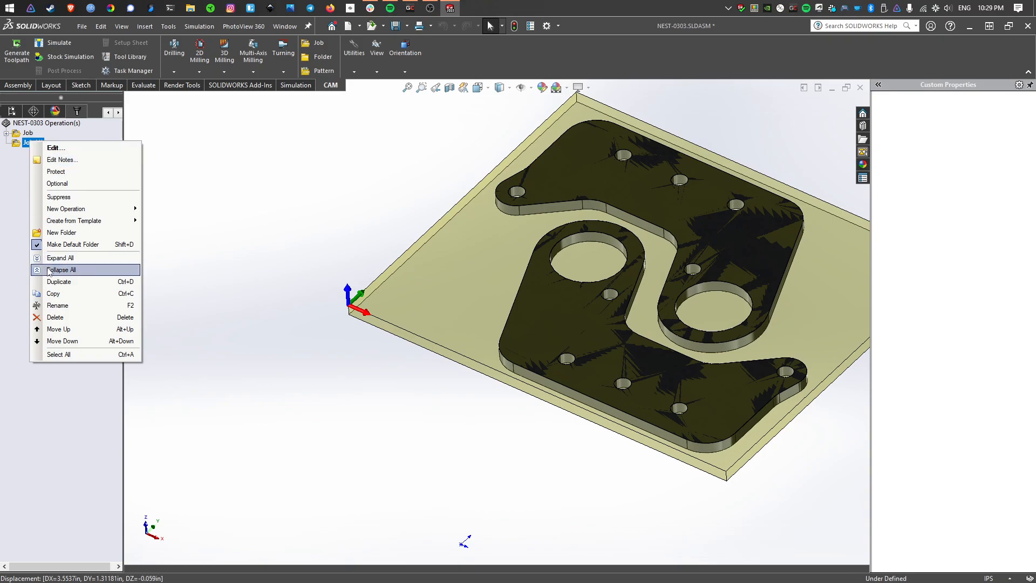
pyautogui.click(50, 305)
pyautogui.write('tutoria')
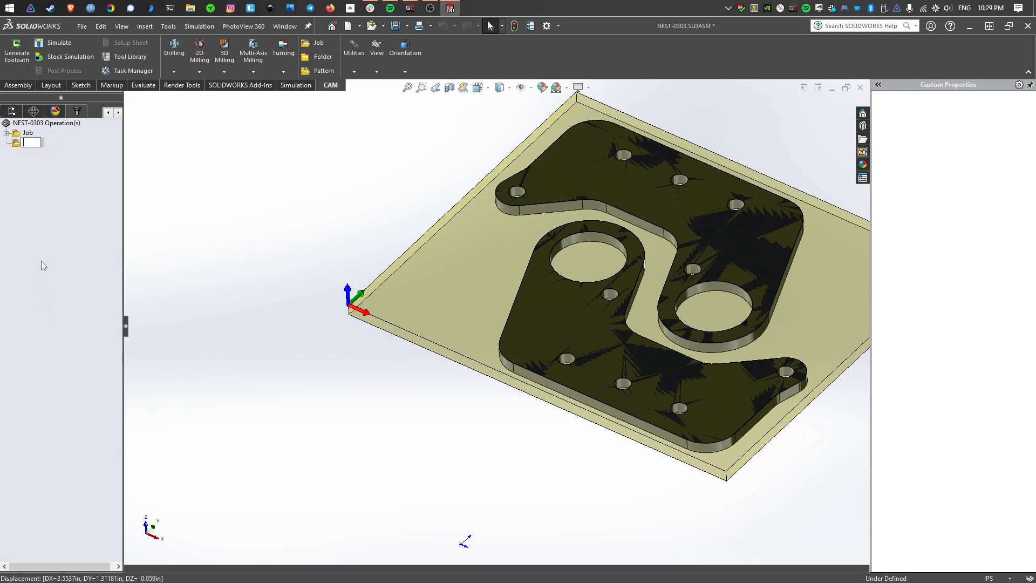
pyautogui.write('l')
pyautogui.press('Return')
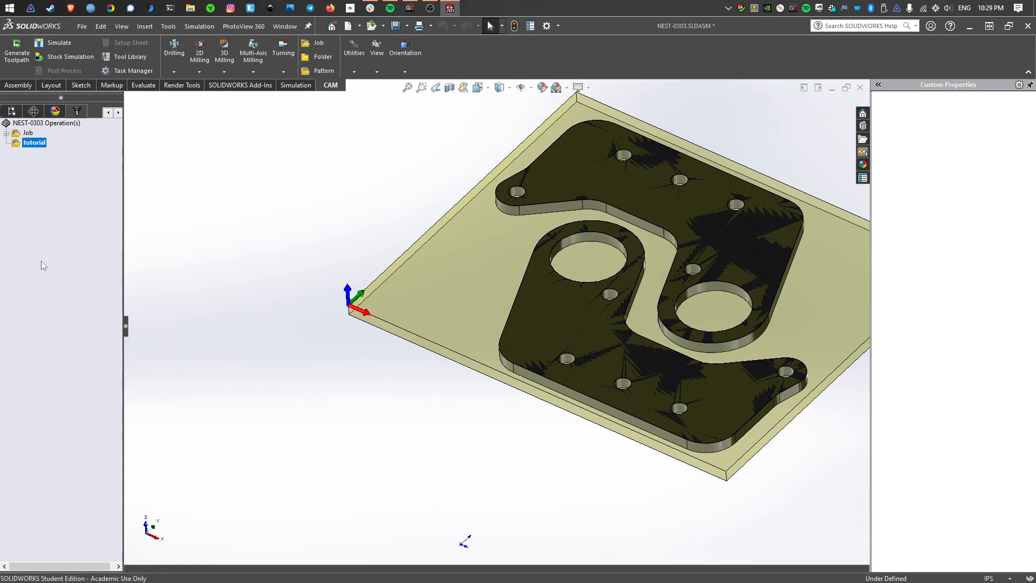
pyautogui.moveTo(363, 240); pyautogui.dragTo(354, 264, button='middle')
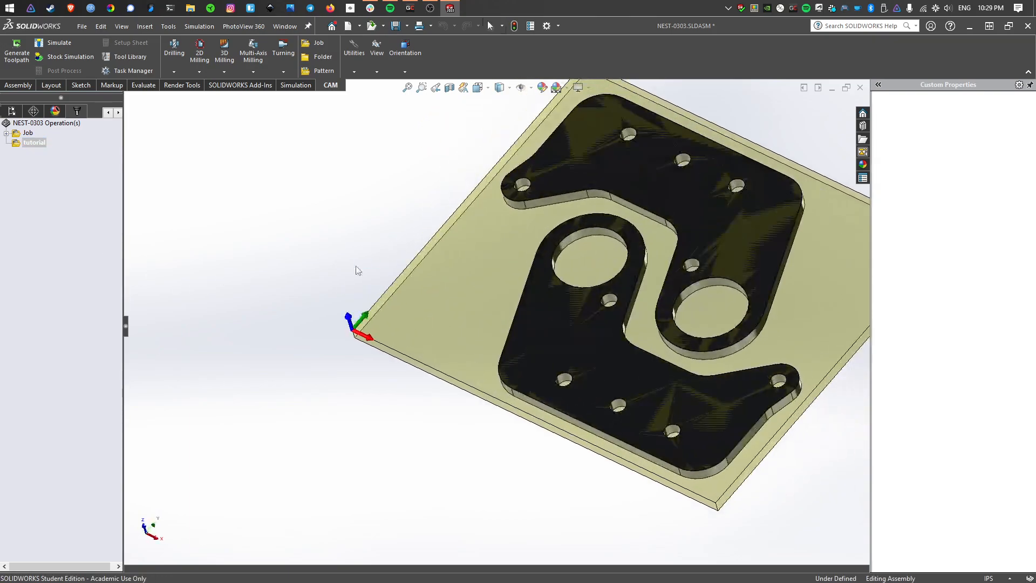
pyautogui.press('space')
pyautogui.click(351, 349)
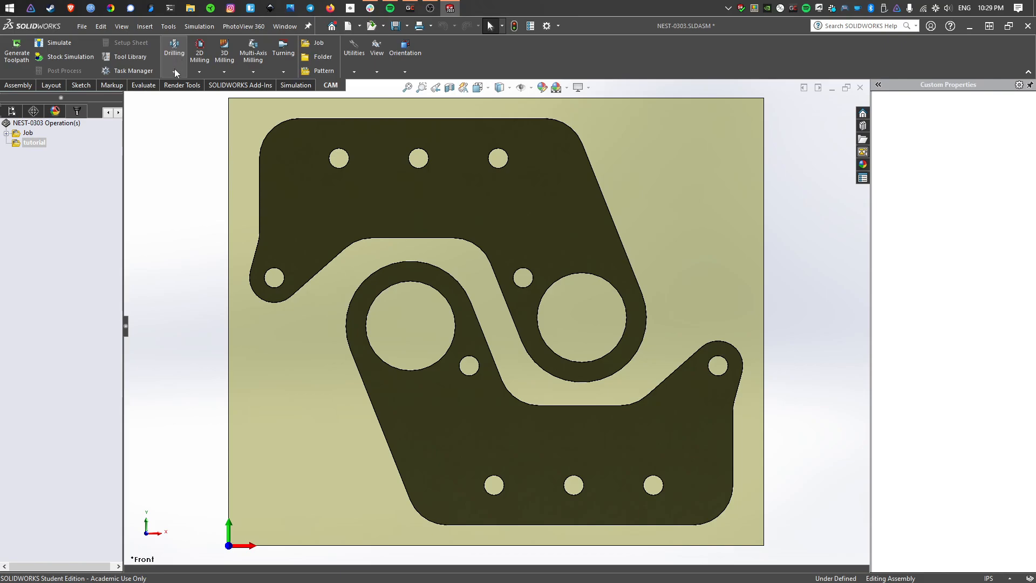
pyautogui.click(182, 45)
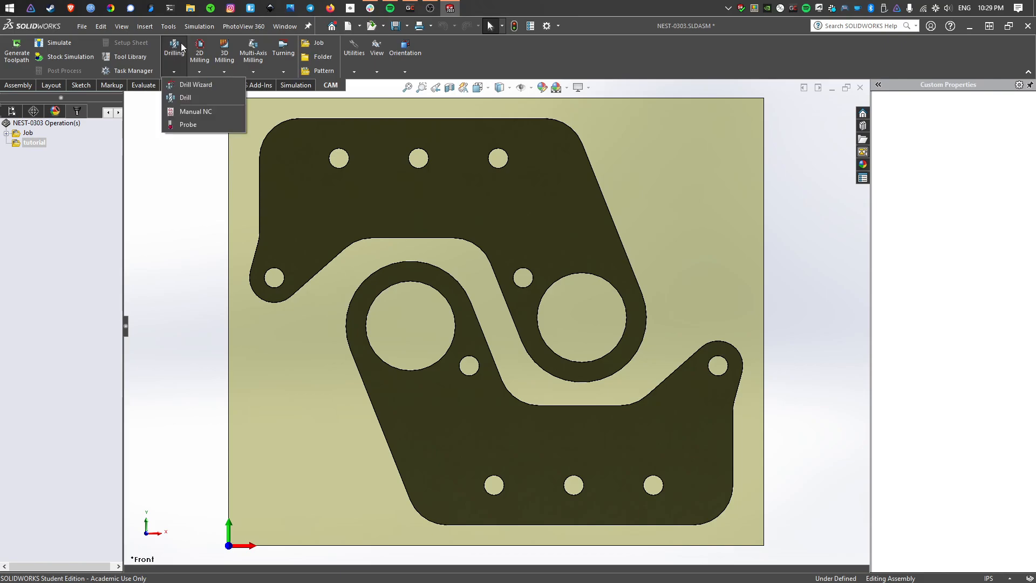
pyautogui.click(189, 95)
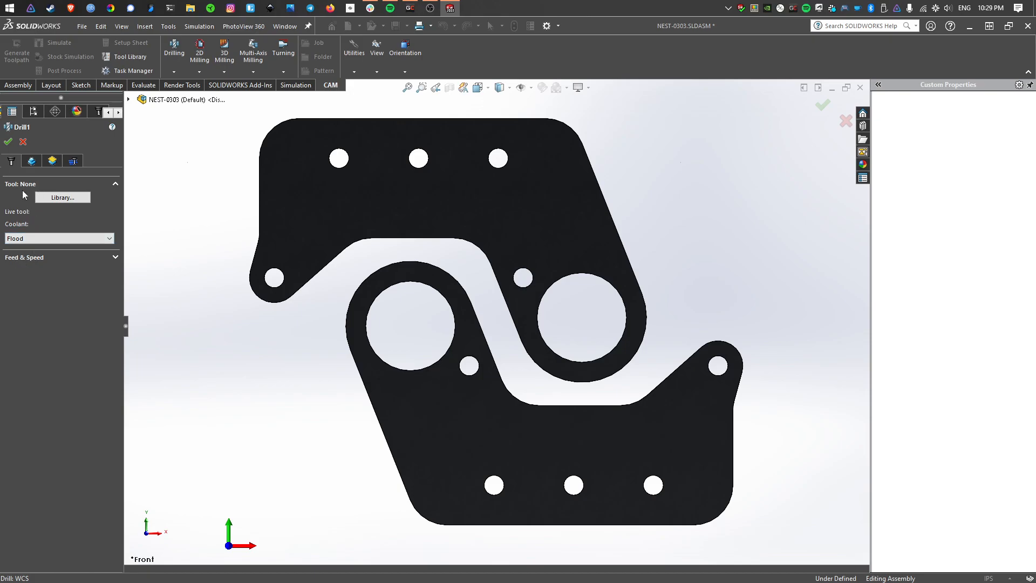
pyautogui.click(26, 143)
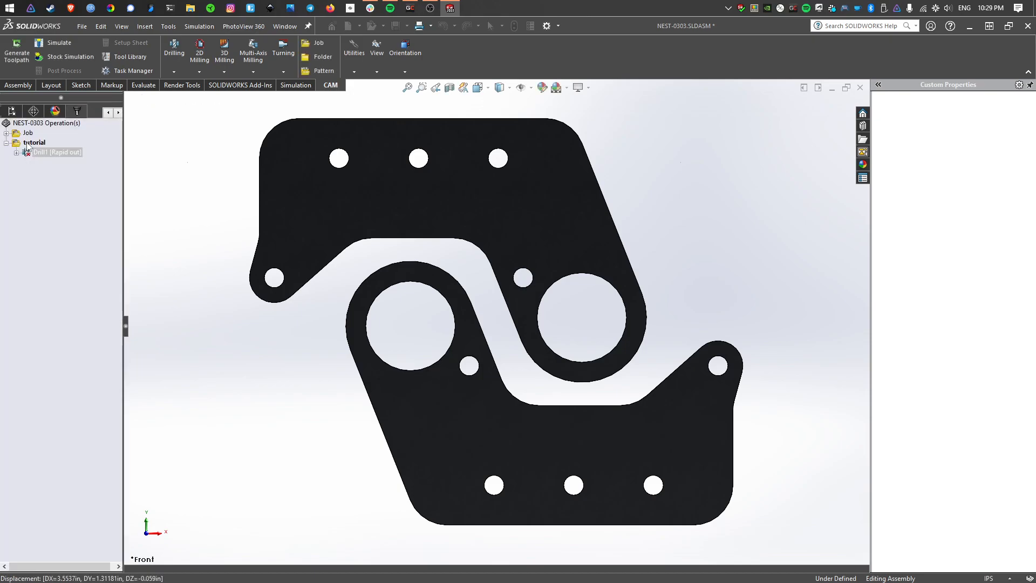
# - Create an operation in the tutorial job from the Drill_ChipBreaker_Conservative_v1 template and name it 1/4in Holes
pyautogui.rightClick(34, 142)
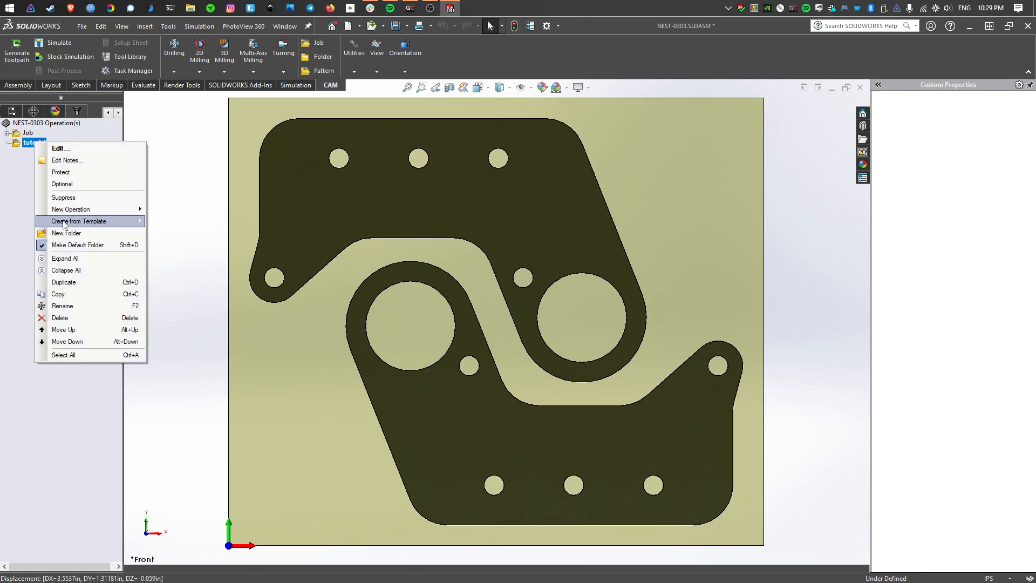
pyautogui.moveTo(65, 222)
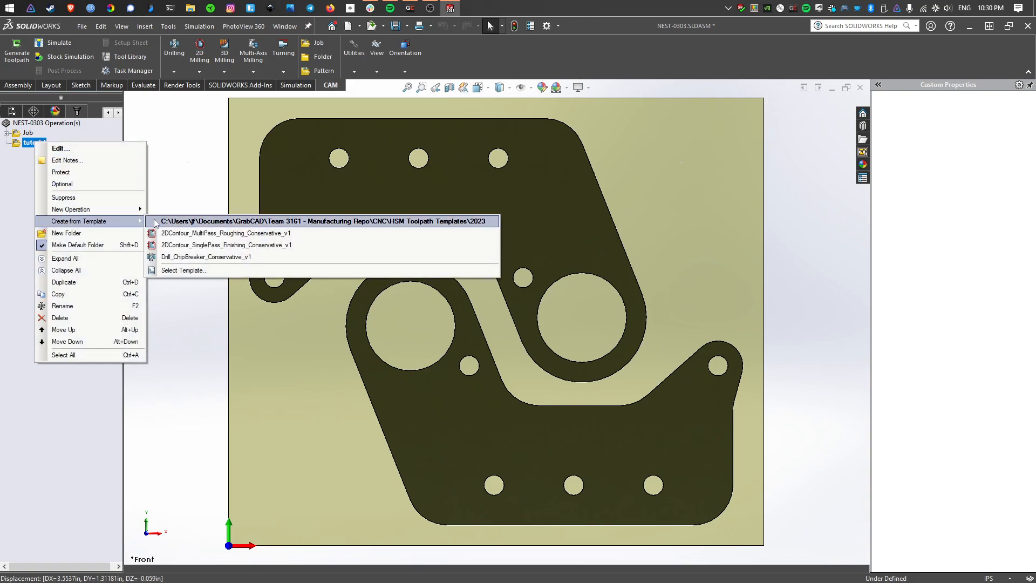
pyautogui.click(181, 256)
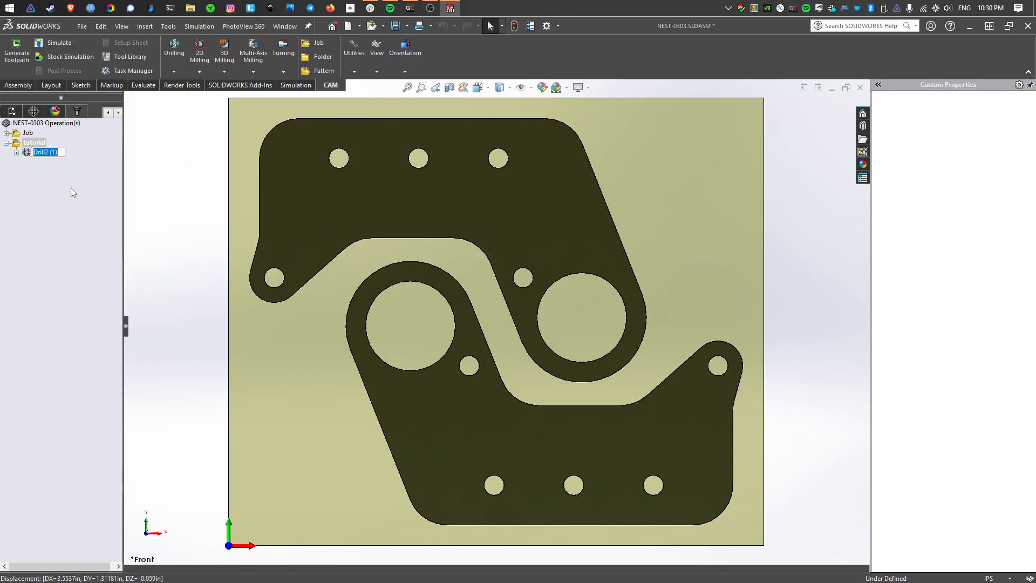
pyautogui.write('1/')
pyautogui.write('4in Holes')
pyautogui.press('Return')
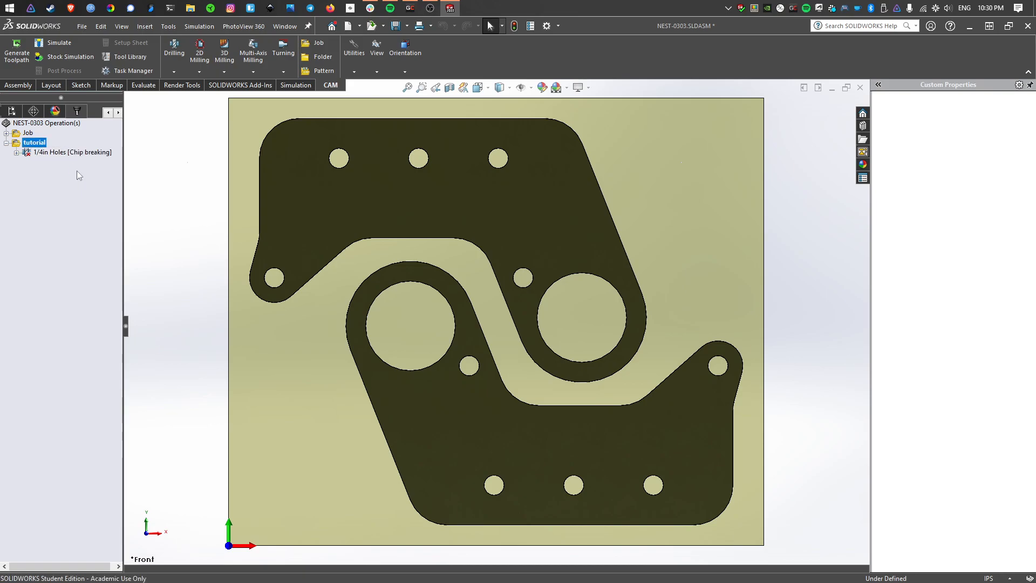
# - Open the 1/4in Holes operation for editing and review its tool, feeds and speeds, drilling cycle and heights
pyautogui.click(65, 154)
pyautogui.rightClick(65, 153)
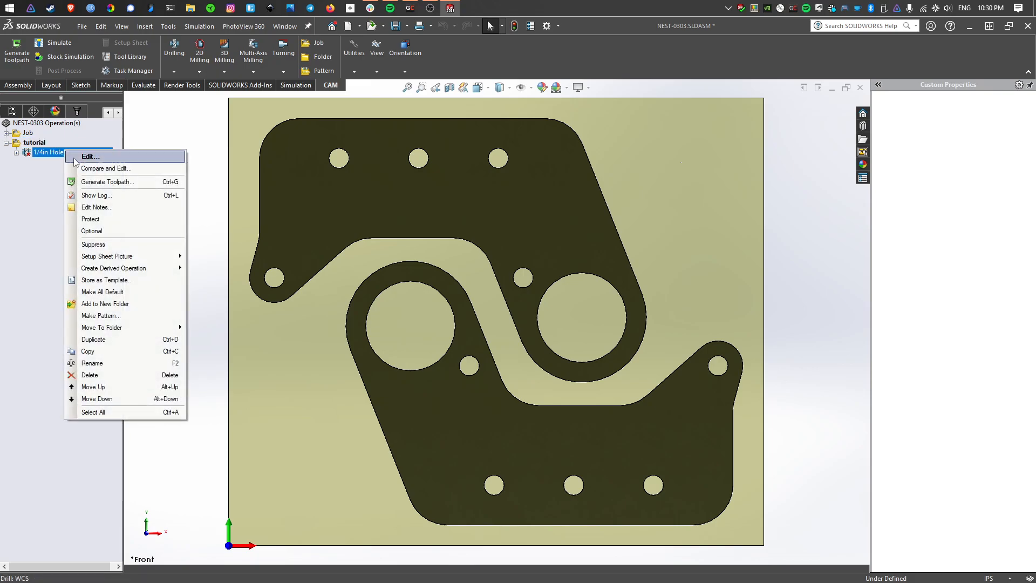
pyautogui.click(104, 154)
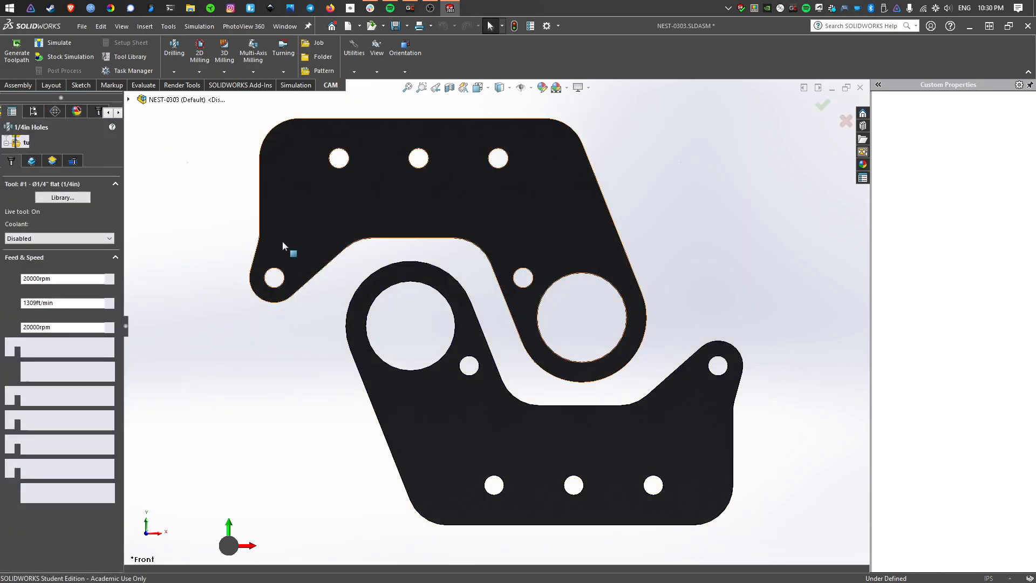
pyautogui.moveTo(479, 440); pyautogui.dragTo(431, 346, button='middle')
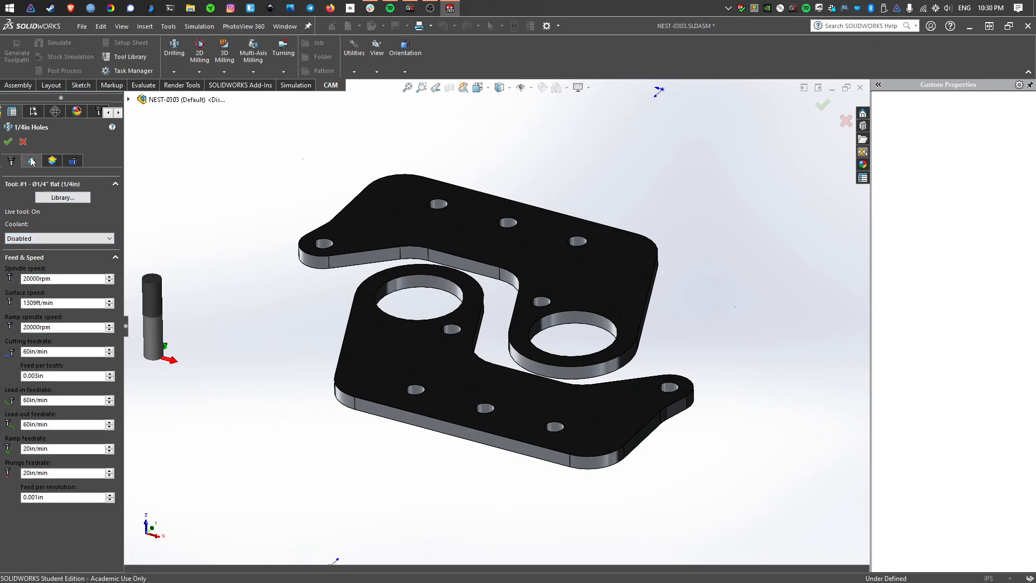
pyautogui.click(73, 161)
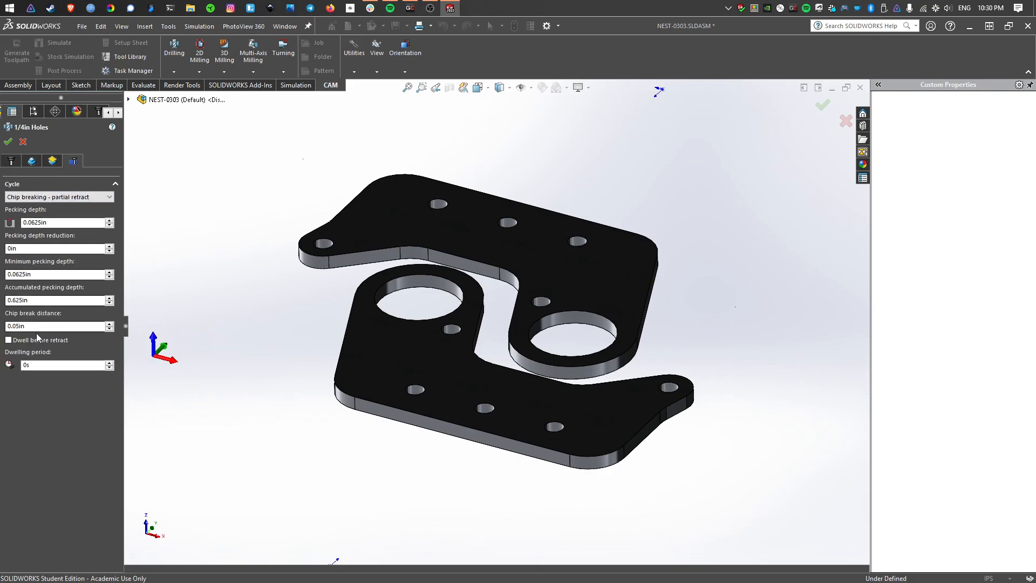
pyautogui.click(52, 161)
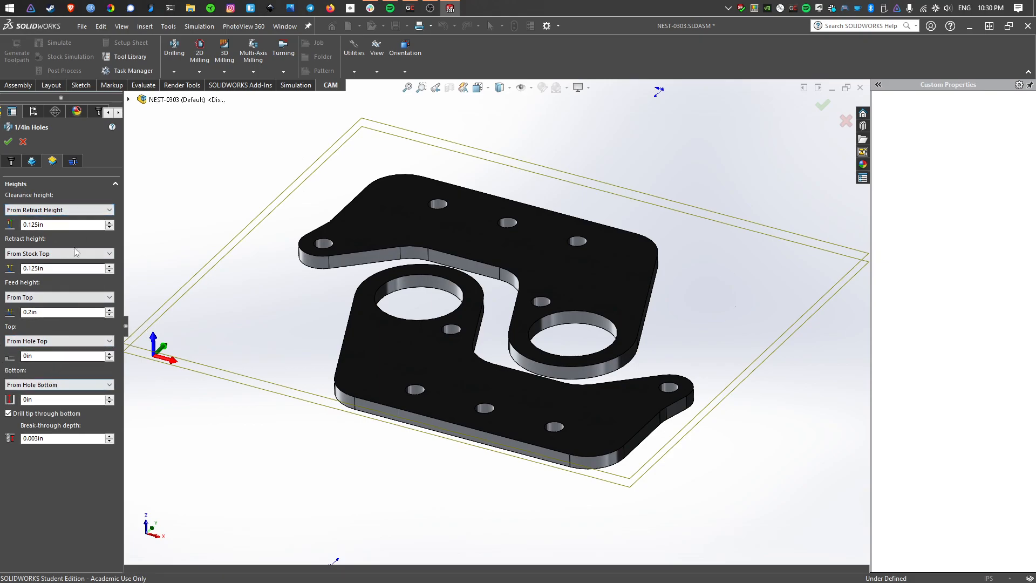
# - Select a 1/4 in hole face as drilling geometry with same-diameter selection, and accept the operation despite its non-drill tool
pyautogui.click(31, 161)
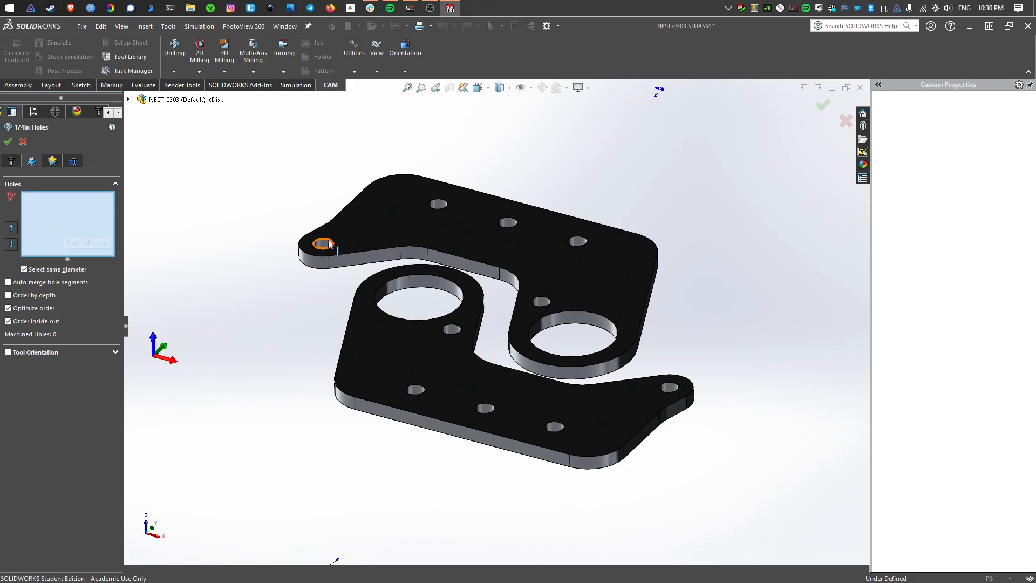
pyautogui.scroll(-5, 329, 243)
pyautogui.click(409, 283)
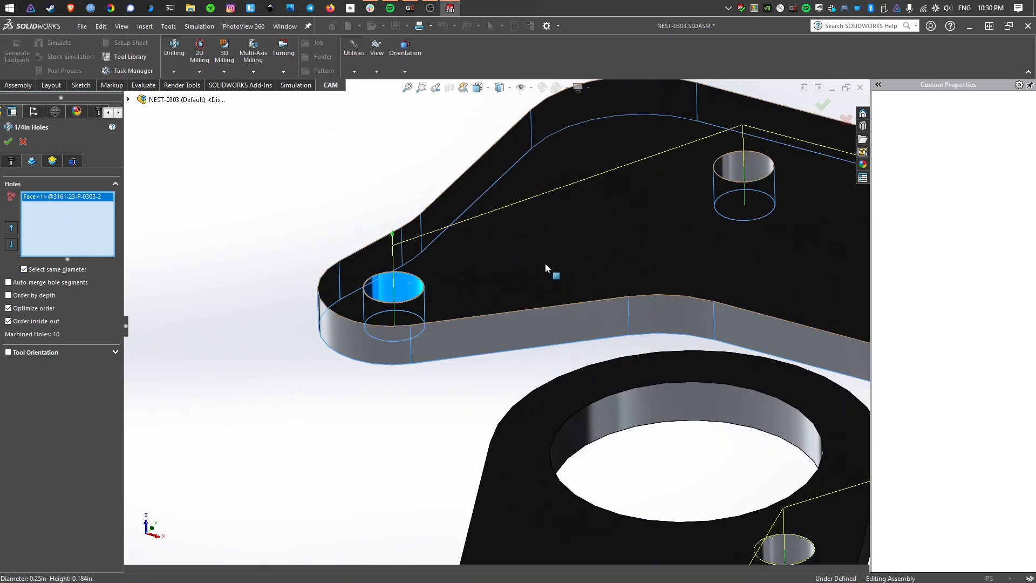
pyautogui.scroll(5, 515, 271)
pyautogui.scroll(-1, 435, 302)
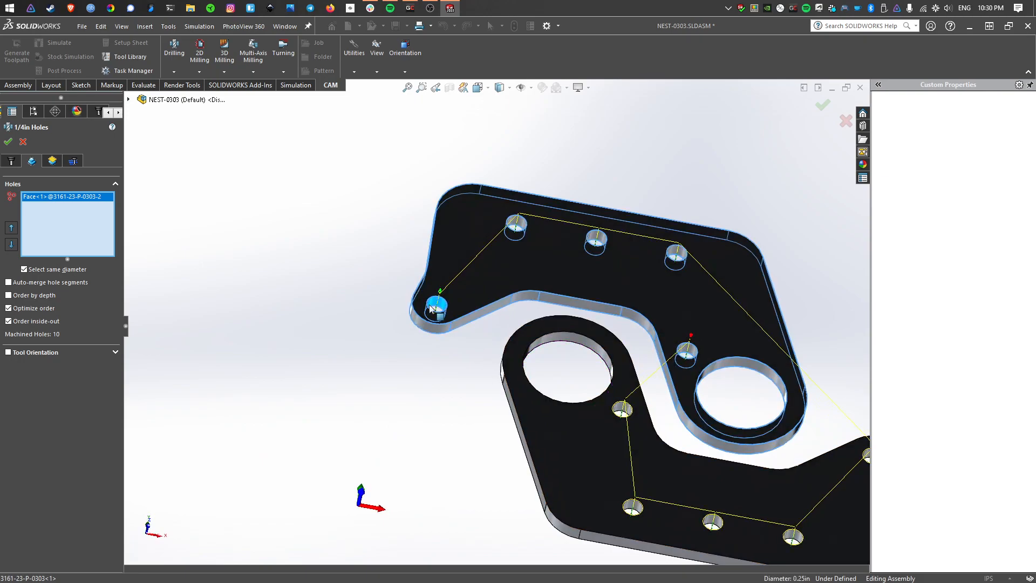
pyautogui.scroll(1, 783, 506)
pyautogui.moveTo(783, 506); pyautogui.dragTo(761, 513, button='middle')
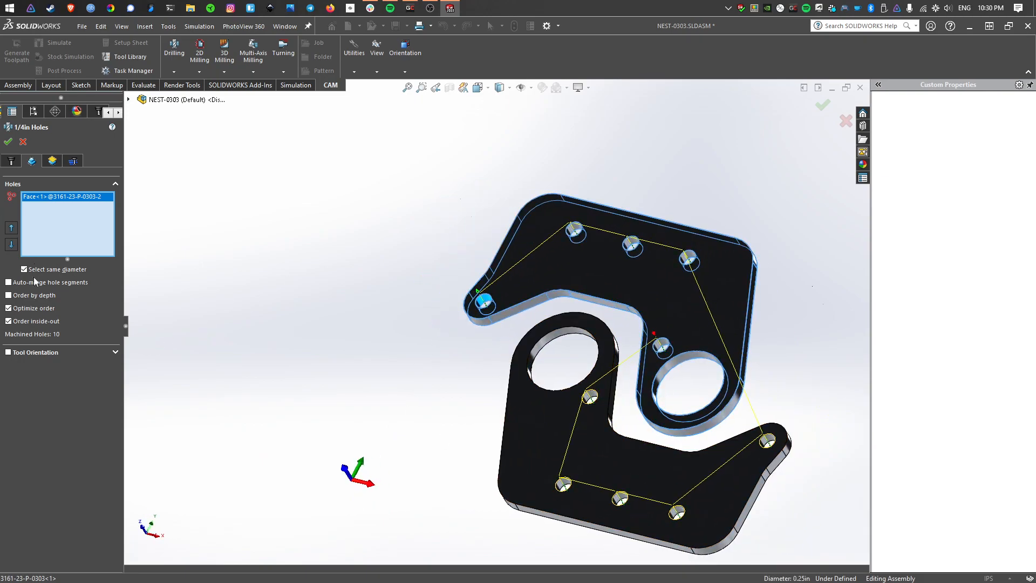
pyautogui.click(8, 142)
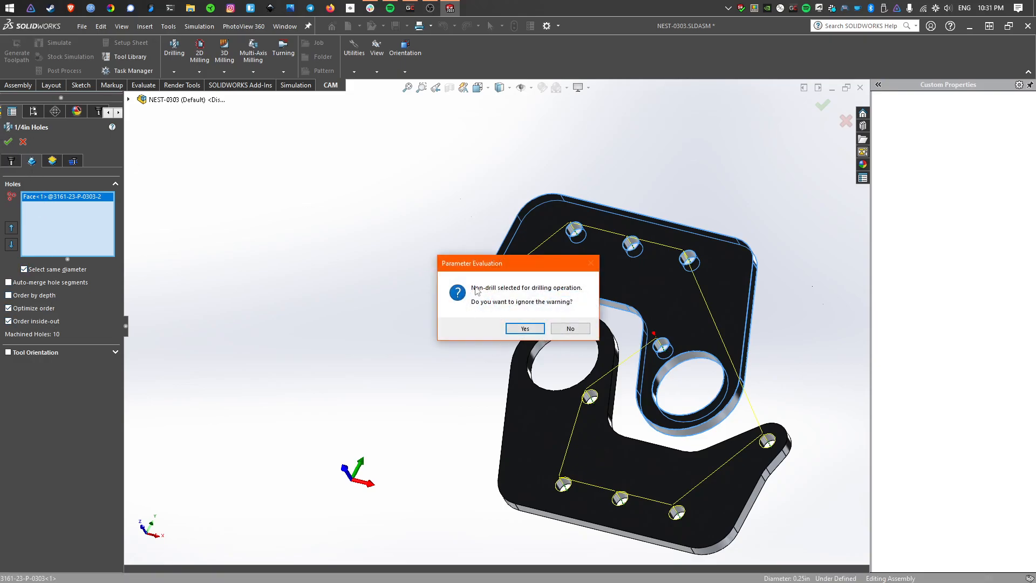
pyautogui.moveTo(531, 269); pyautogui.dragTo(379, 260)
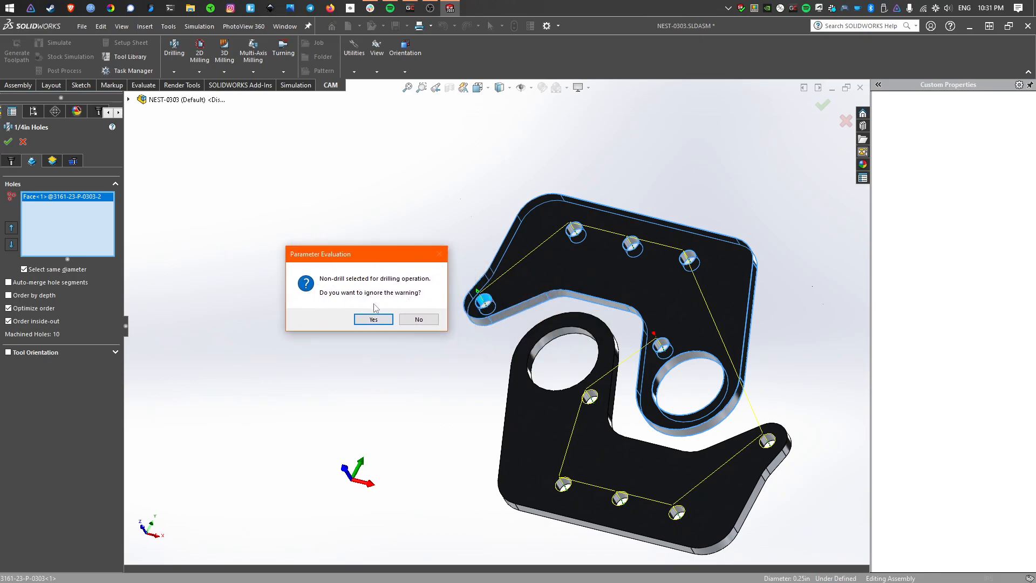
pyautogui.click(373, 319)
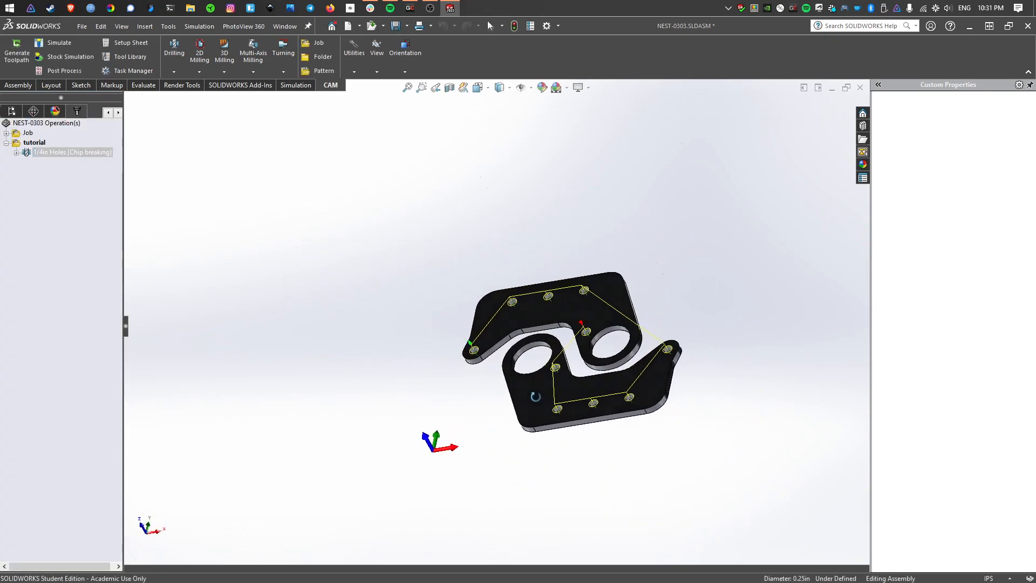
# - Simulate the 1/4in Holes toolpath and examine the tool's drilling motion from several viewing angles
pyautogui.click(39, 44)
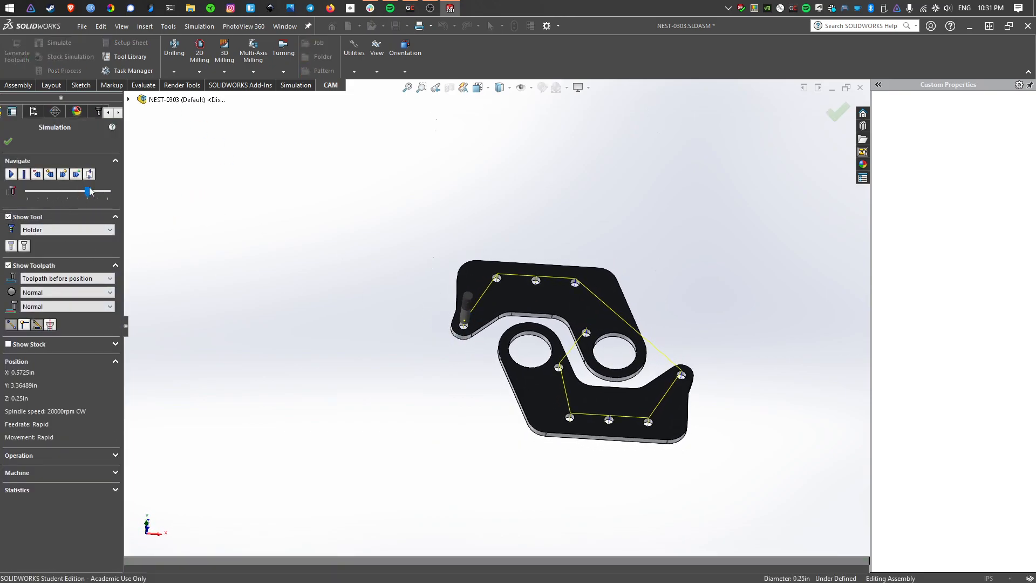
pyautogui.click(11, 174)
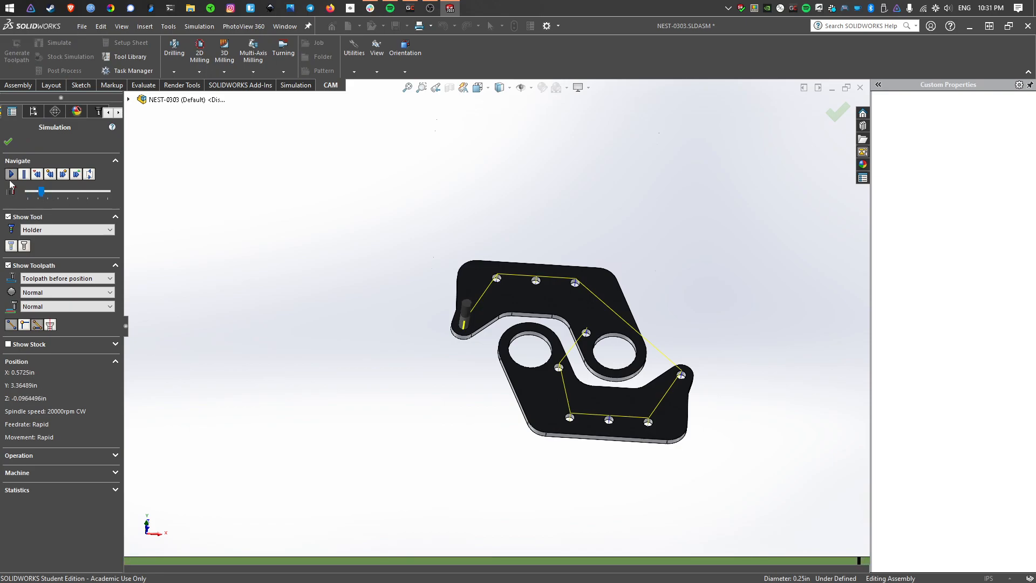
pyautogui.moveTo(435, 312); pyautogui.dragTo(577, 309, button='middle')
pyautogui.scroll(-10, 577, 309)
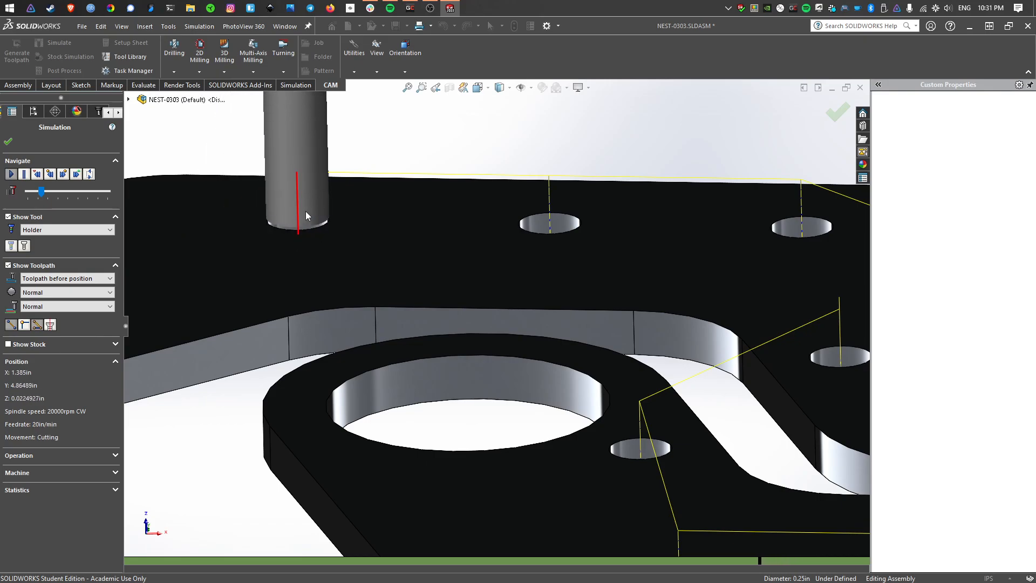
pyautogui.scroll(8, 667, 287)
pyautogui.moveTo(665, 287); pyautogui.dragTo(653, 336, button='middle')
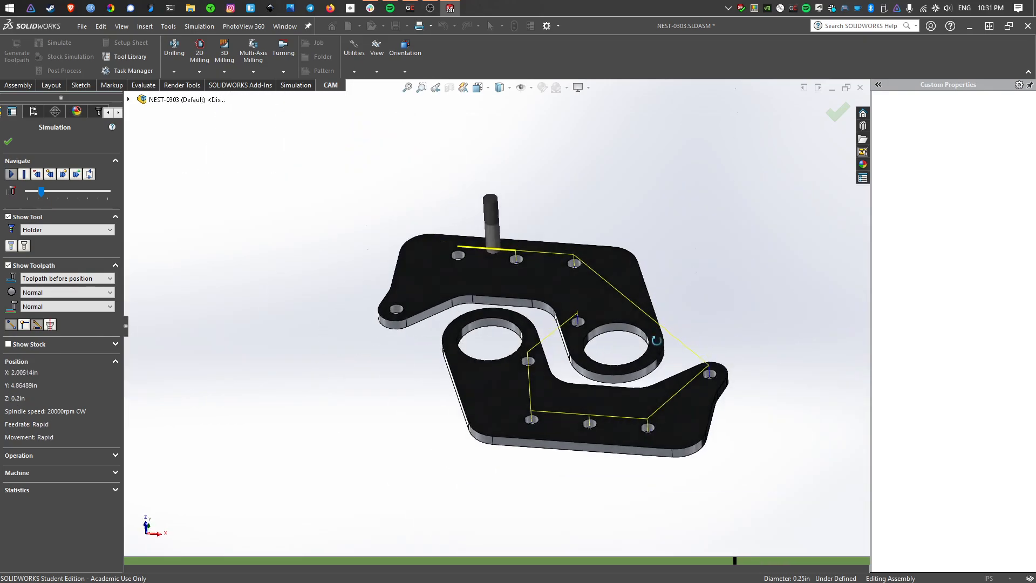
pyautogui.scroll(-2, 551, 271)
pyautogui.scroll(-2, 550, 270)
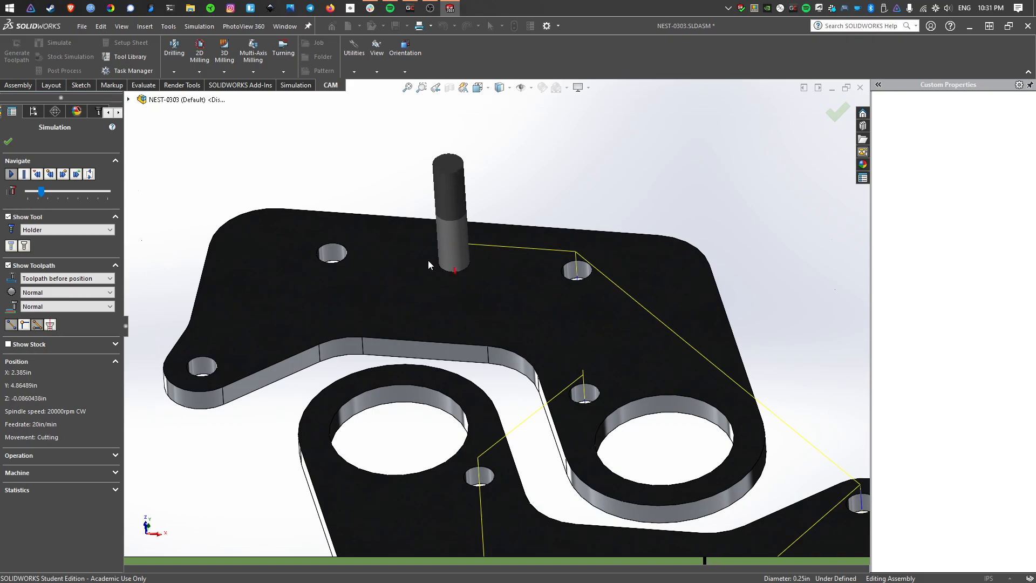
# - Slow down the drilling simulation, replay the last holes from an earlier point in the timeline, and close the simulation
pyautogui.moveTo(42, 194); pyautogui.dragTo(37, 194)
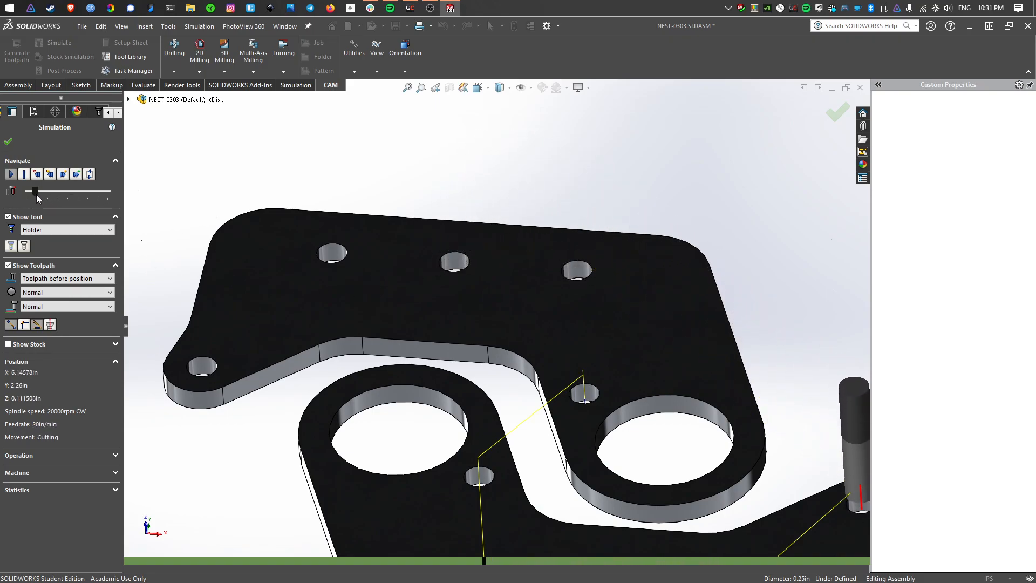
pyautogui.scroll(5, 613, 338)
pyautogui.scroll(-3, 624, 439)
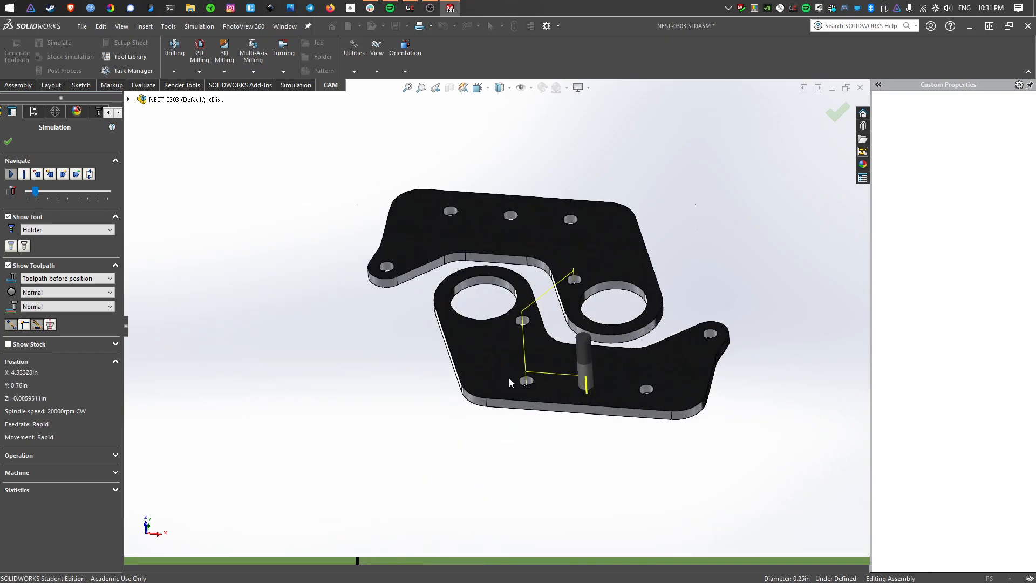
pyautogui.moveTo(35, 193); pyautogui.dragTo(32, 194)
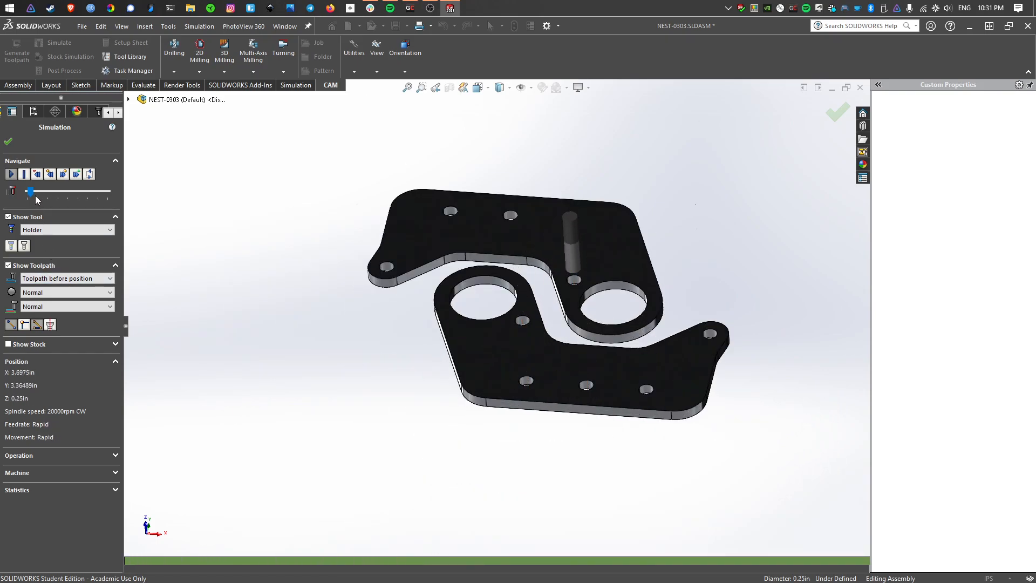
pyautogui.click(288, 560)
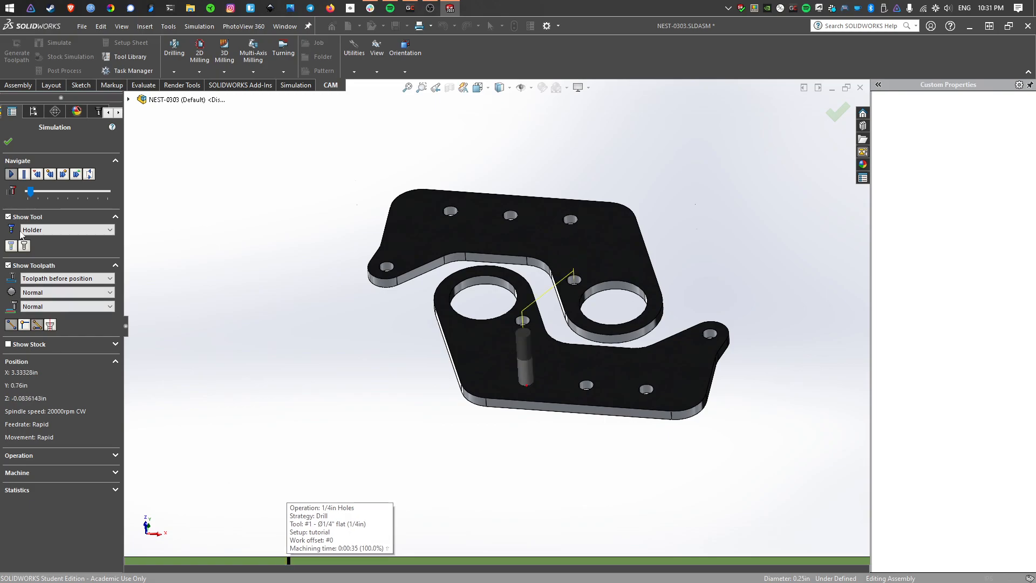
pyautogui.click(12, 161)
pyautogui.click(12, 162)
pyautogui.click(9, 174)
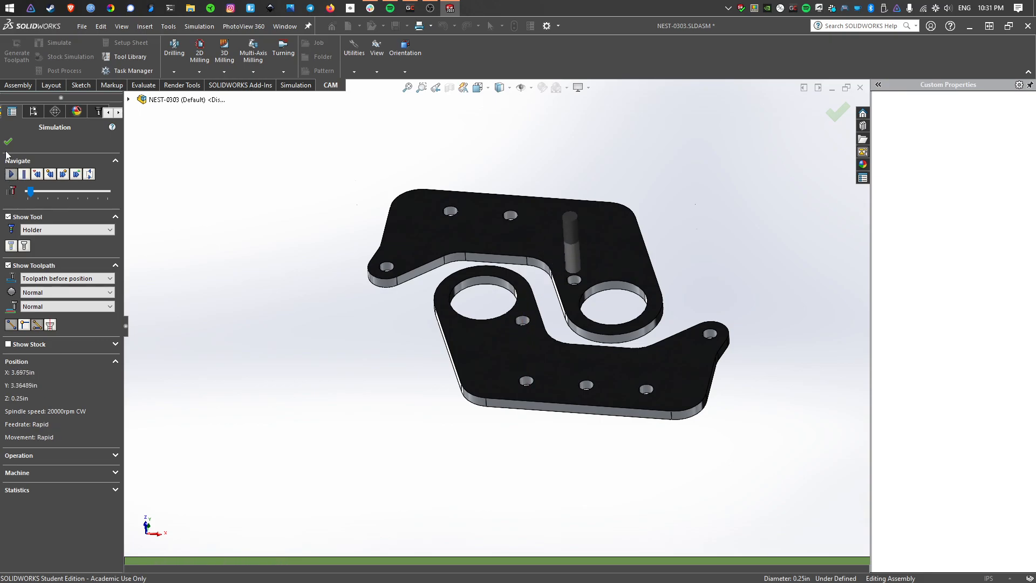
pyautogui.click(34, 192)
pyautogui.click(8, 142)
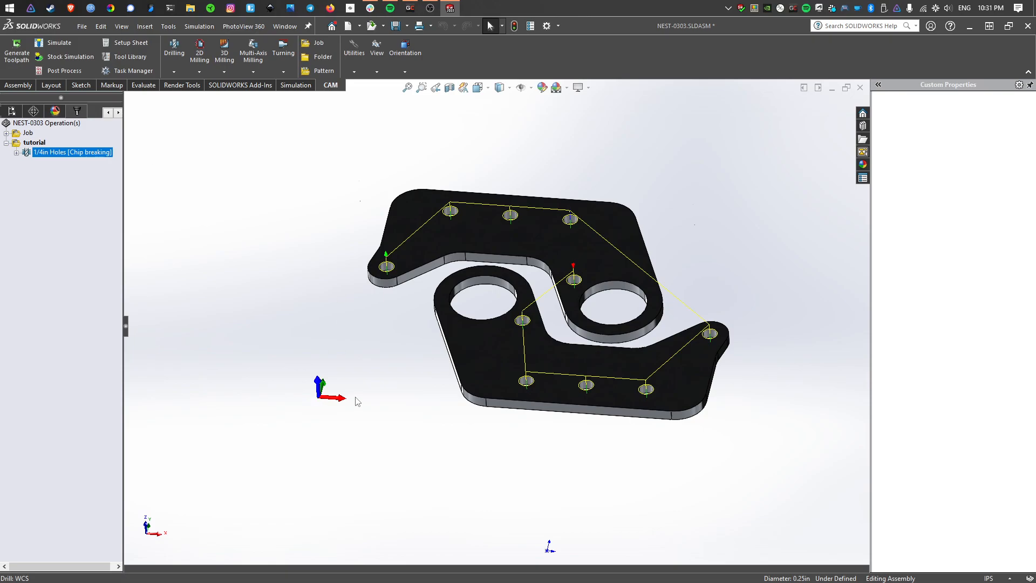
# - Create an operation in the tutorial job from the 2DContour_MultiPass_Roughing_Conservative_v1 template
pyautogui.scroll(-6, 572, 290)
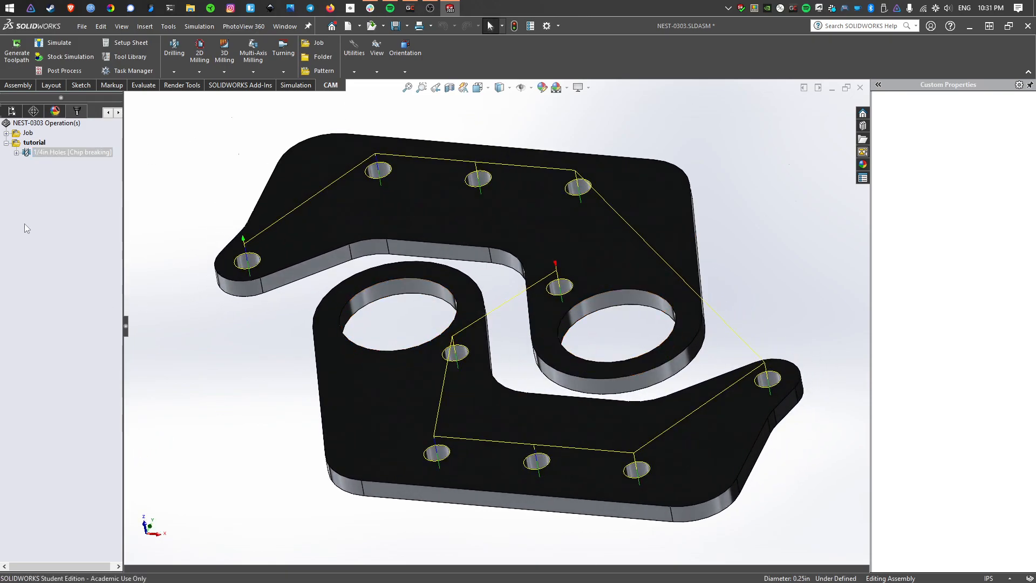
pyautogui.rightClick(62, 169)
pyautogui.click(24, 198)
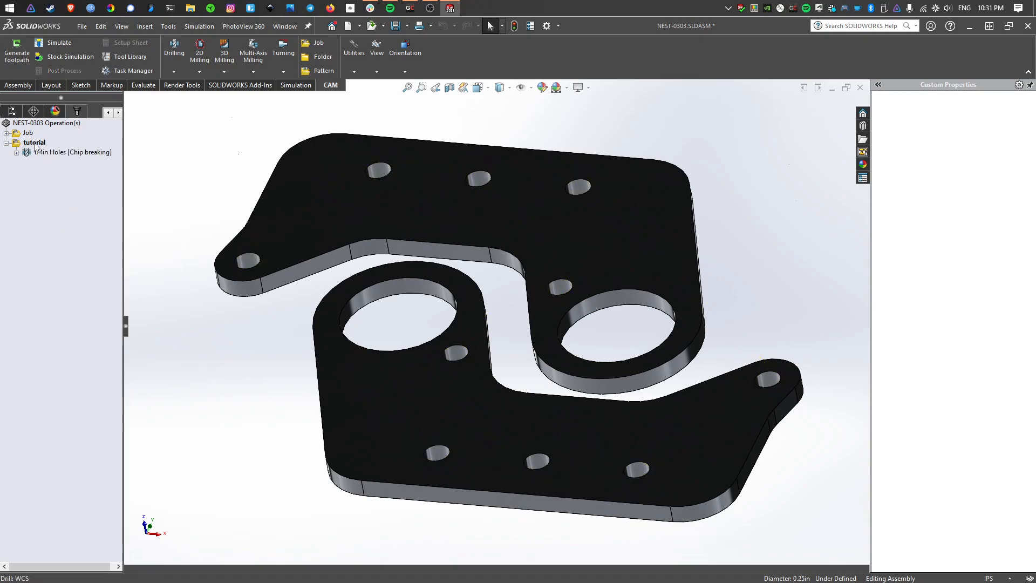
pyautogui.rightClick(44, 183)
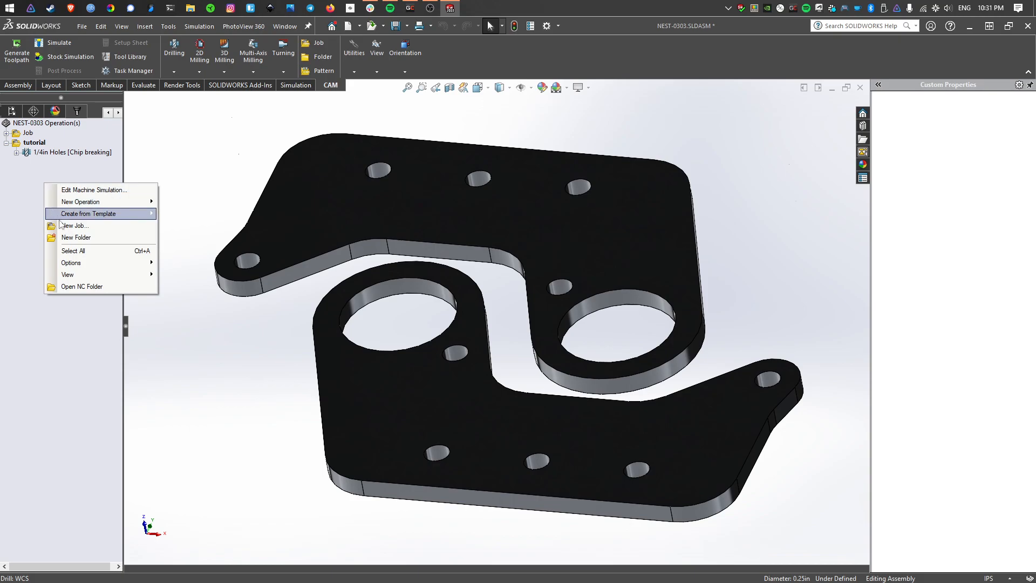
pyautogui.moveTo(72, 217)
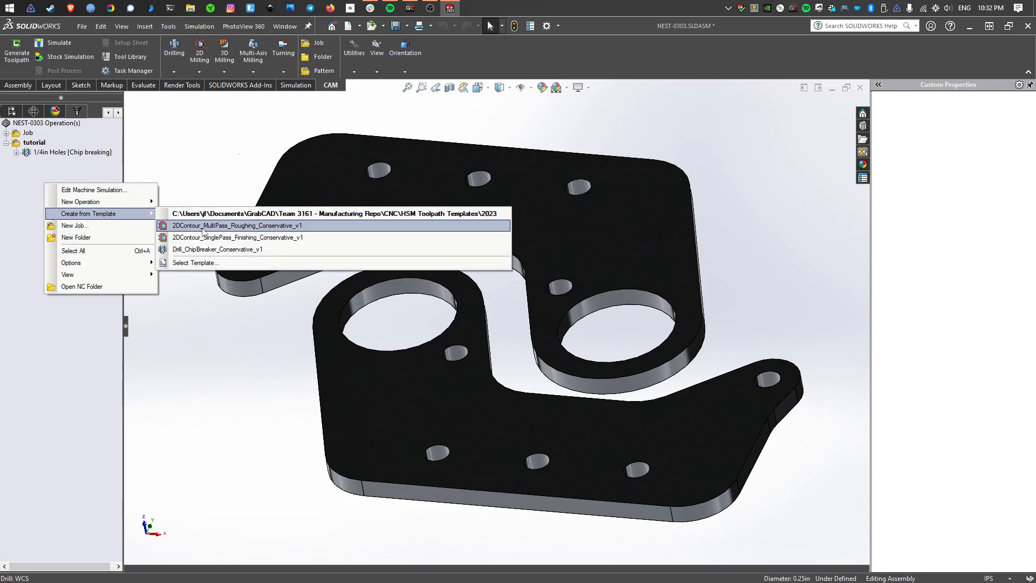
pyautogui.click(239, 225)
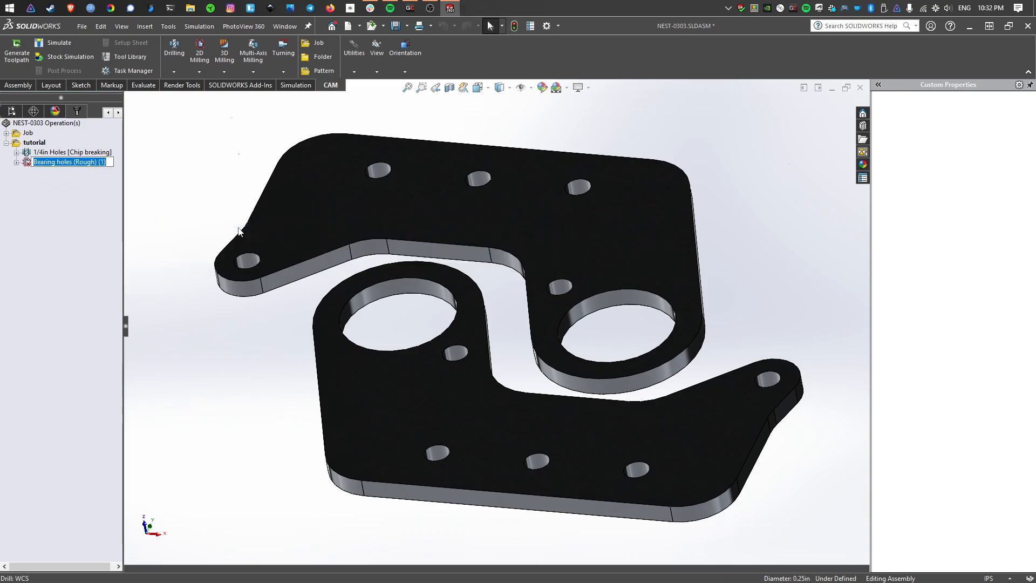
# - Keep the new contour operation's default name, open it for editing, and review its tool, feeds and speeds
pyautogui.rightClick(93, 161)
pyautogui.click(61, 216)
pyautogui.click(93, 166)
pyautogui.rightClick(76, 166)
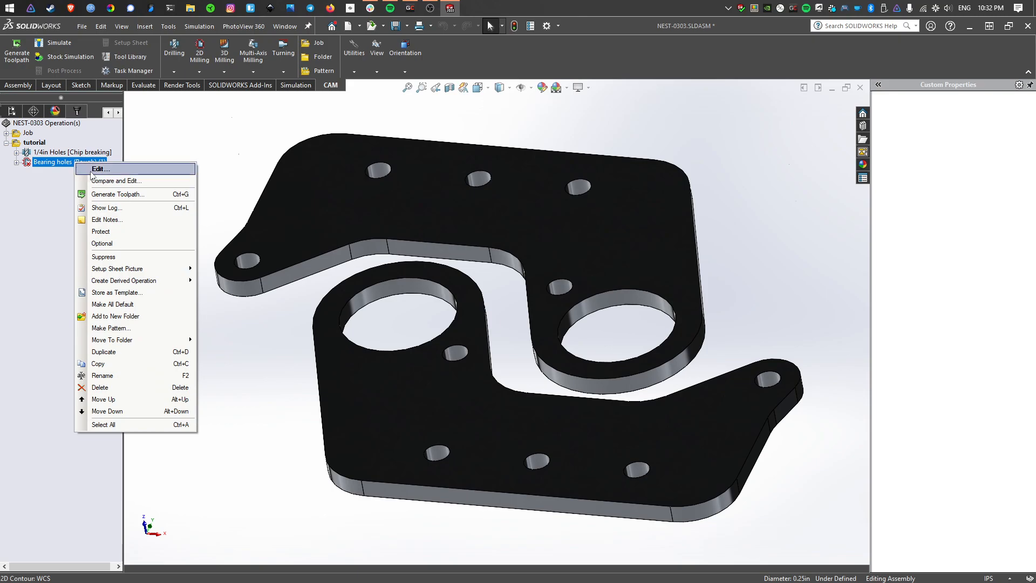
pyautogui.click(89, 168)
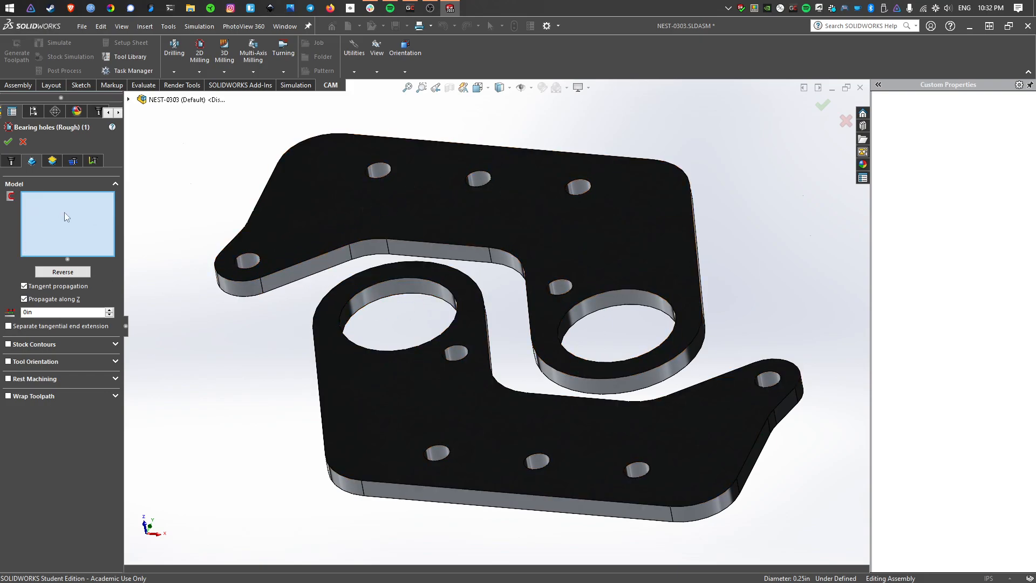
pyautogui.click(18, 163)
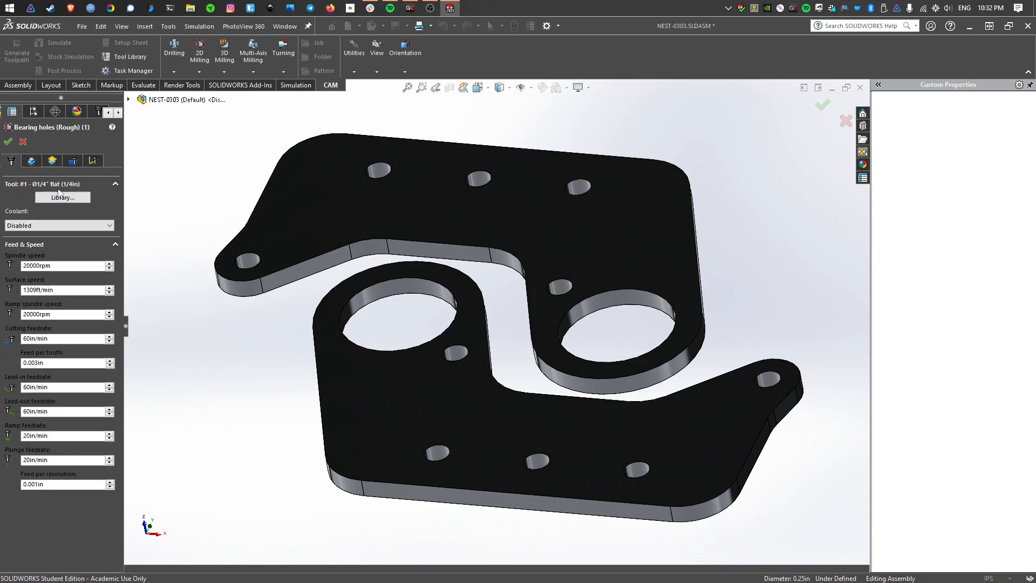
# - Examine the roughing operation's heights, especially the bottom offset below the stock, then its passes and linking settings
pyautogui.click(52, 162)
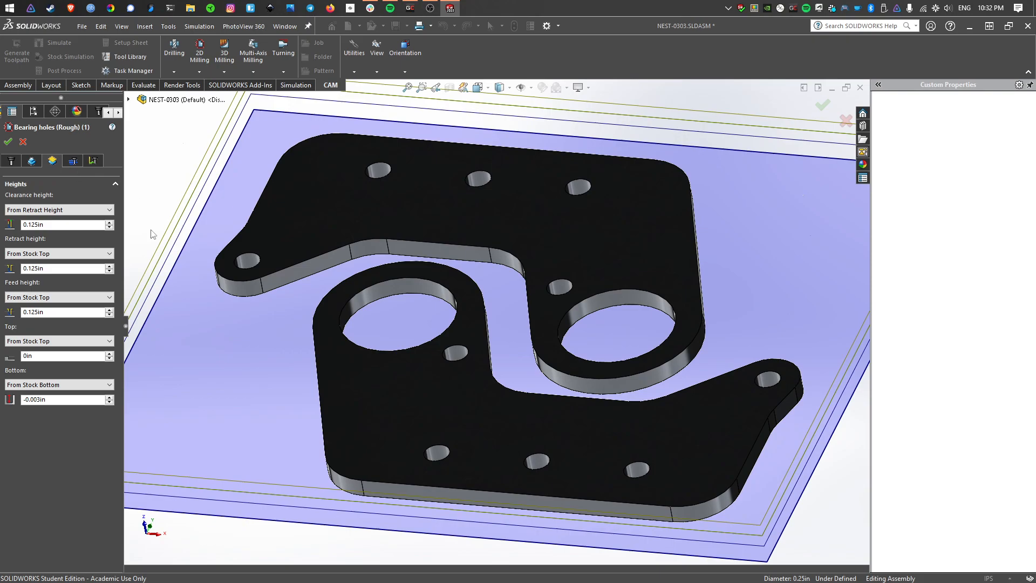
pyautogui.moveTo(469, 446); pyautogui.dragTo(452, 311, button='middle')
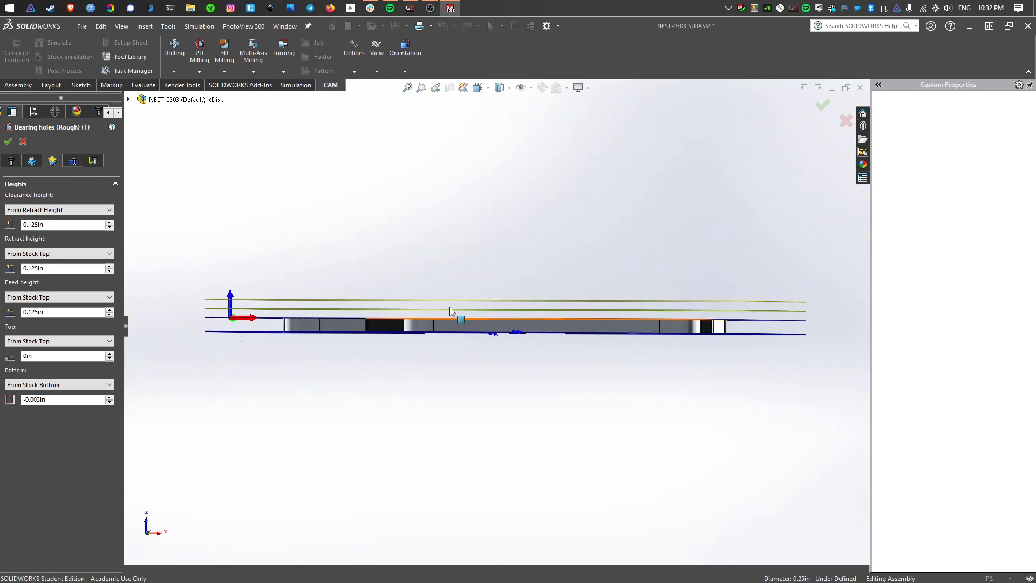
pyautogui.scroll(-2, 452, 312)
pyautogui.press('space')
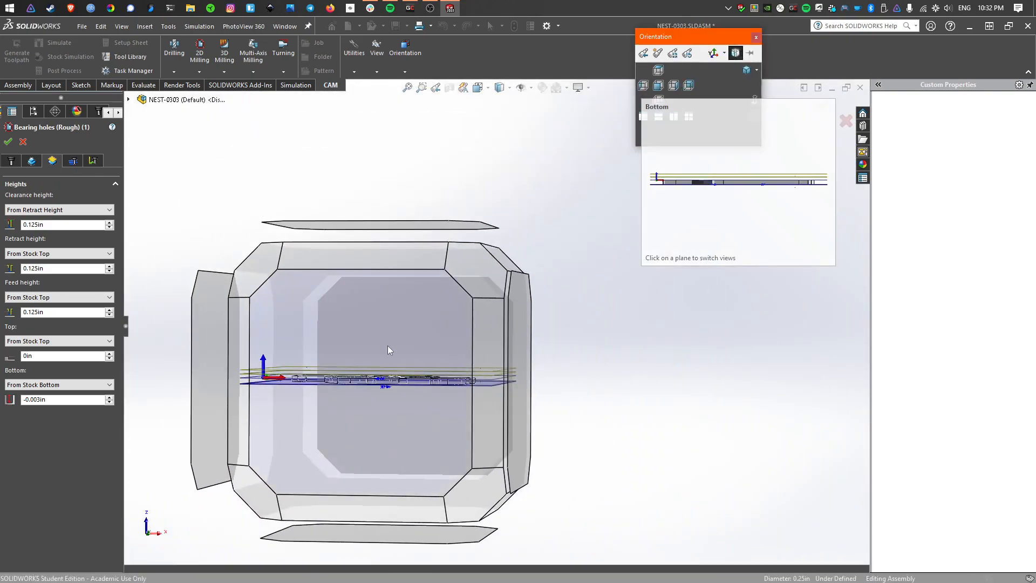
pyautogui.click(389, 343)
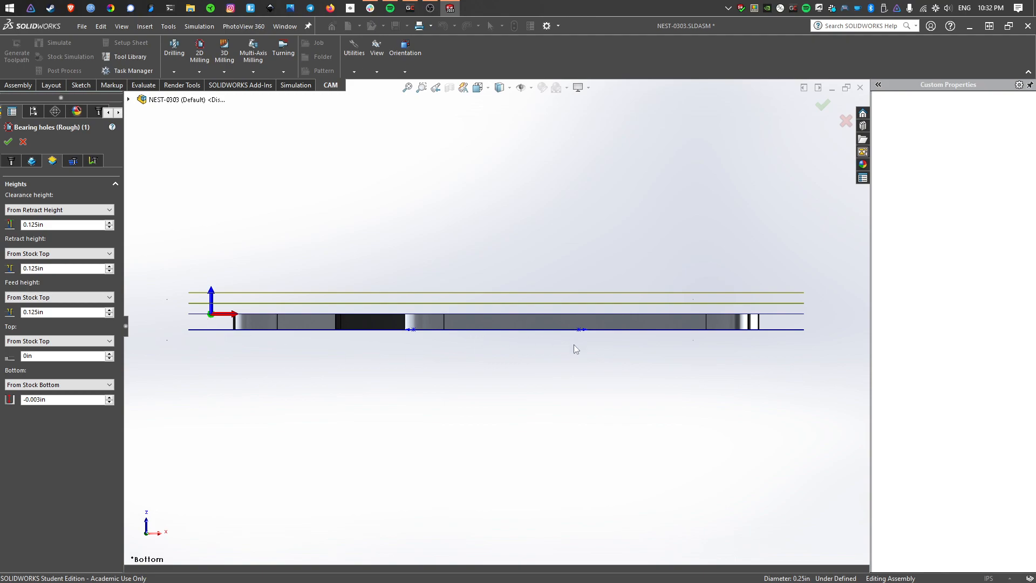
pyautogui.scroll(-10, 706, 333)
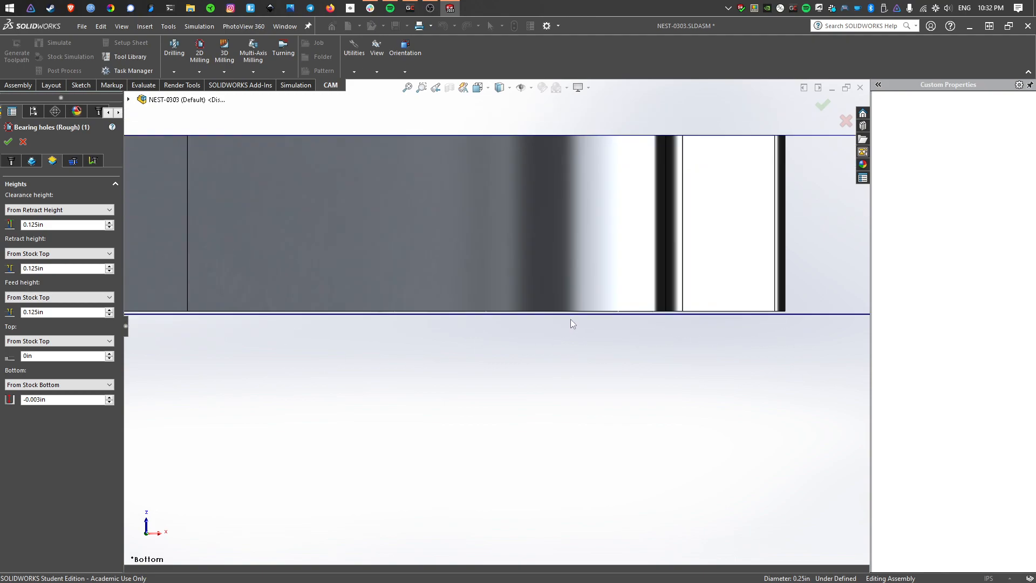
pyautogui.scroll(-2, 620, 316)
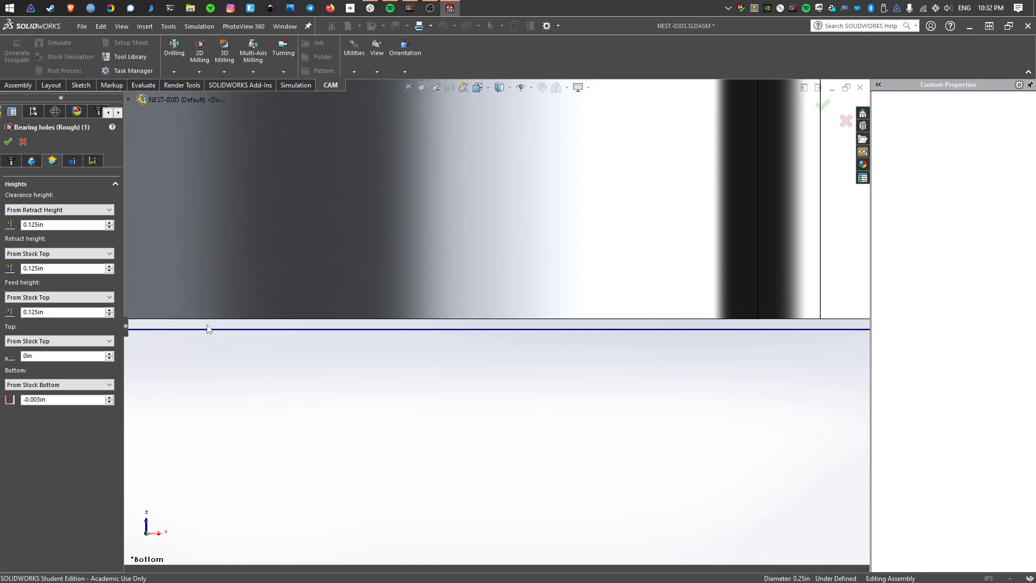
pyautogui.scroll(4, 375, 289)
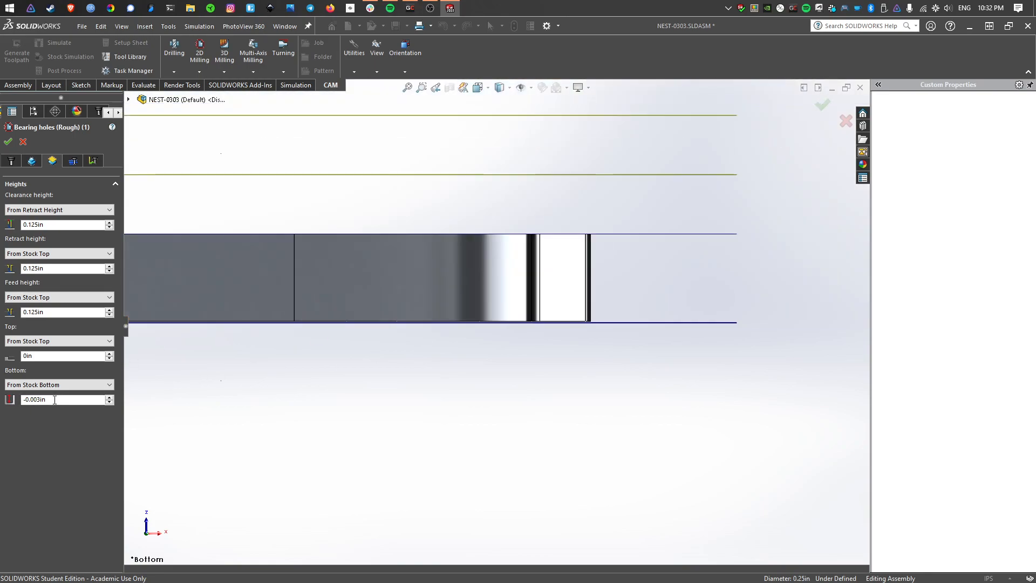
pyautogui.scroll(5, 465, 280)
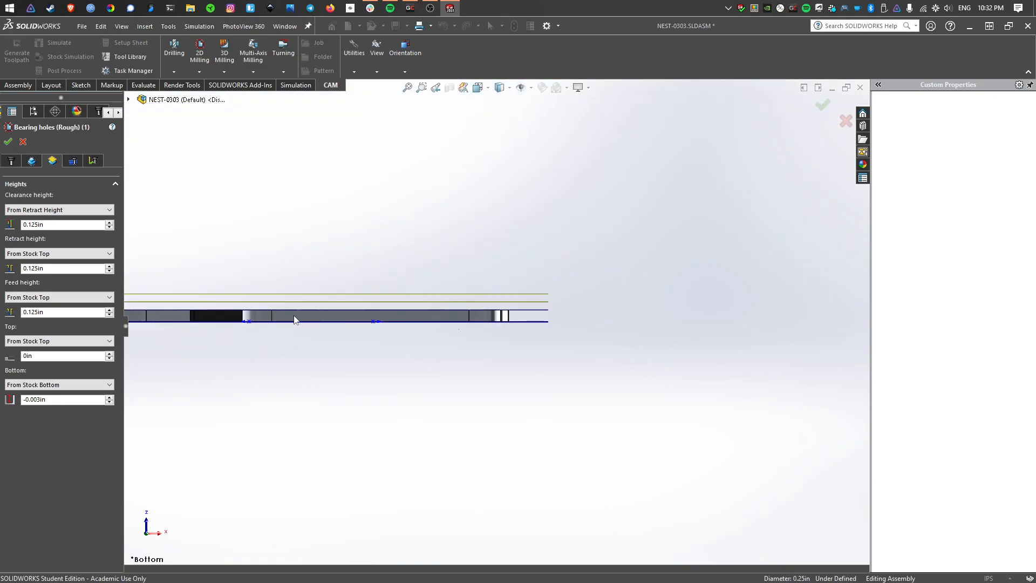
pyautogui.scroll(3, 286, 321)
pyautogui.scroll(-4, 409, 329)
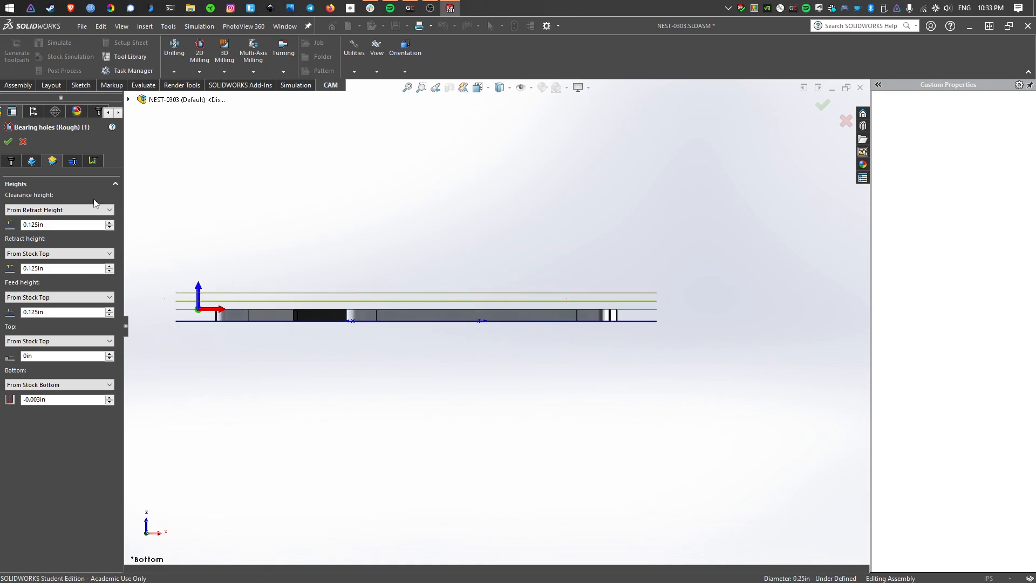
pyautogui.click(74, 161)
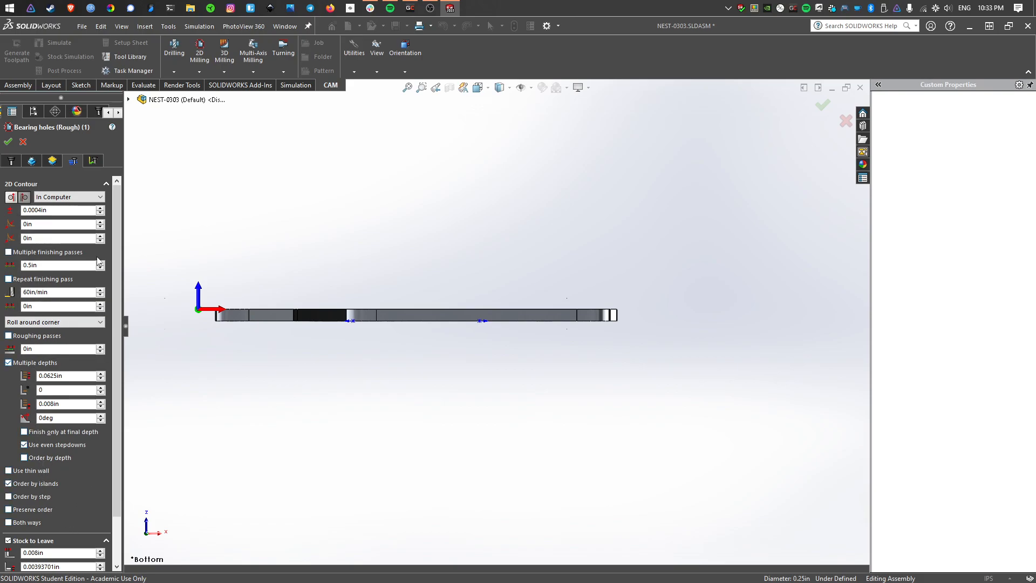
pyautogui.click(91, 163)
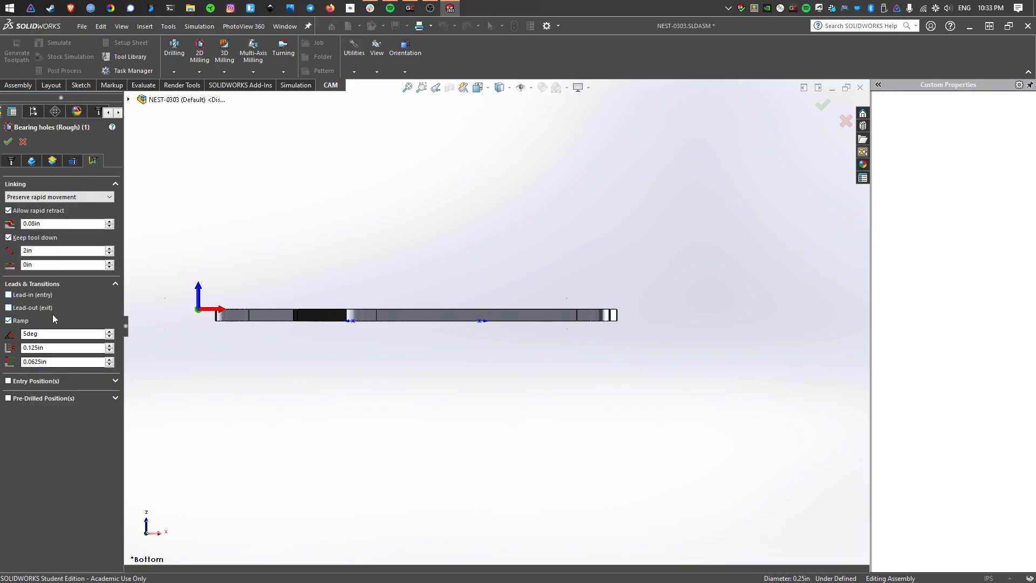
# - Select the inner faces of the large bearing holes in both plates as the roughing operation's contour geometry
pyautogui.click(31, 161)
pyautogui.moveTo(300, 250); pyautogui.dragTo(267, 334, button='middle')
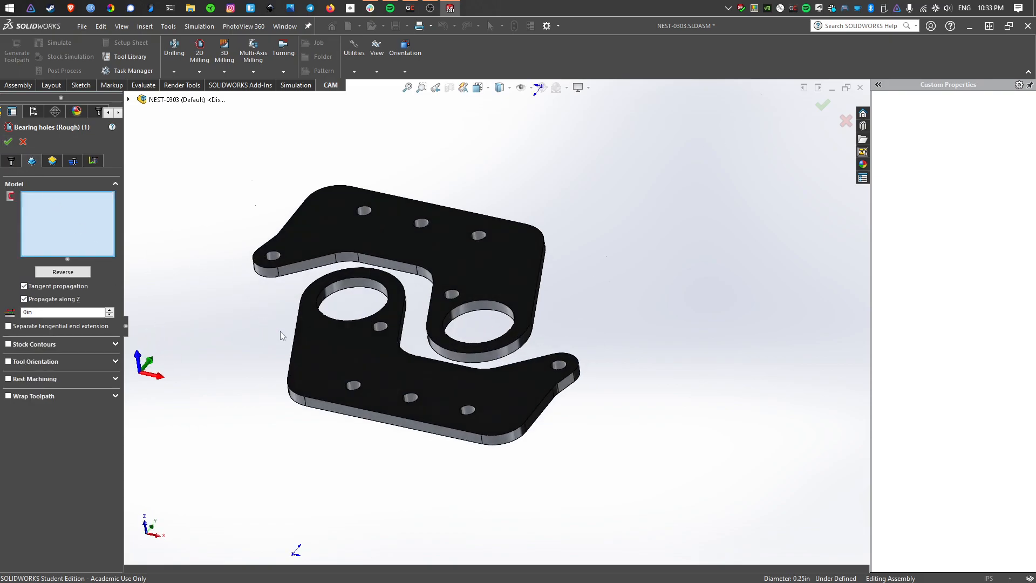
pyautogui.scroll(-3, 343, 292)
pyautogui.click(363, 274)
pyautogui.moveTo(403, 353); pyautogui.dragTo(414, 465, button='middle')
pyautogui.moveTo(522, 307); pyautogui.dragTo(512, 293, button='middle')
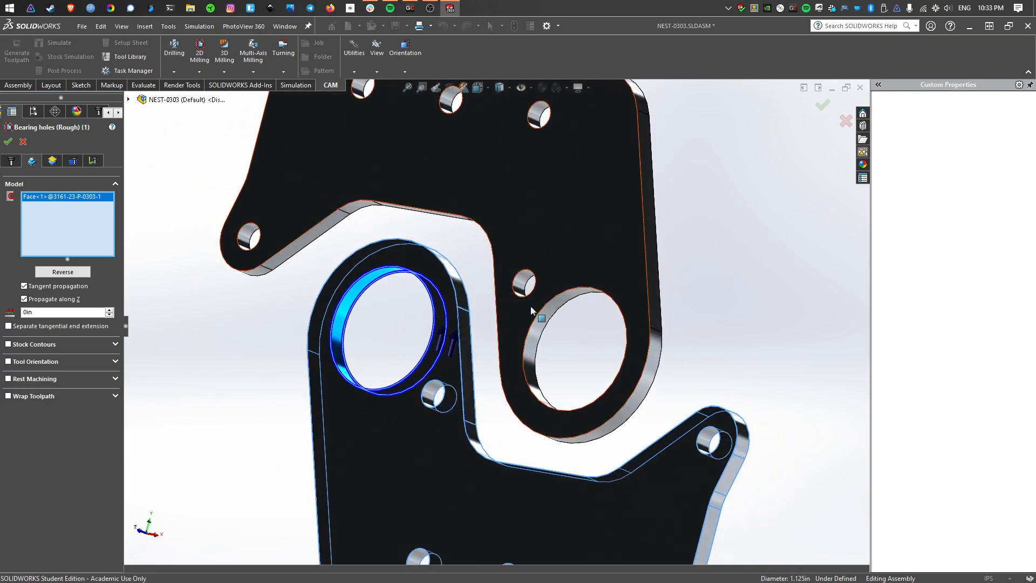
pyautogui.click(543, 319)
pyautogui.scroll(2, 489, 414)
pyautogui.moveTo(489, 413); pyautogui.dragTo(538, 398, button='middle')
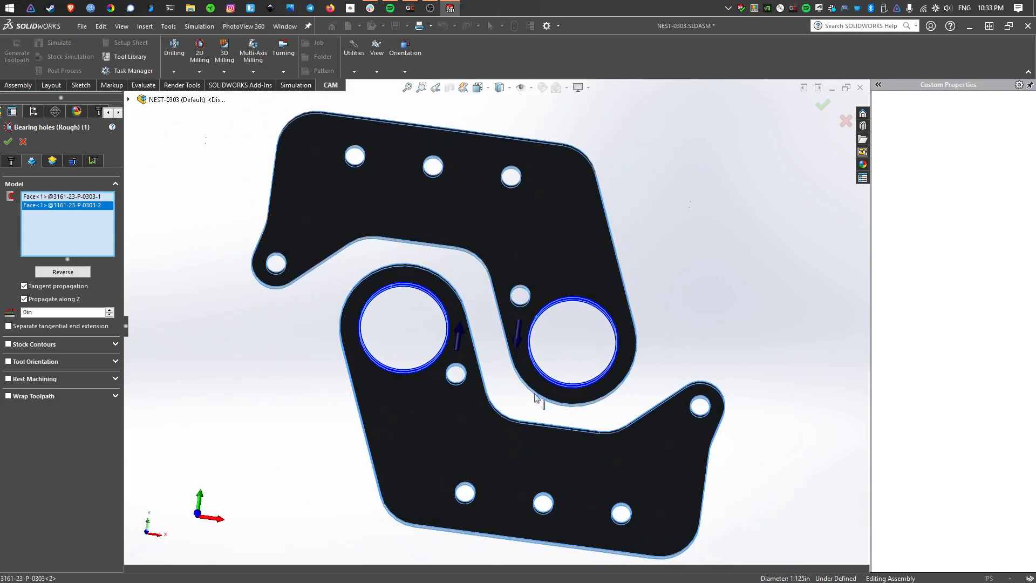
# - Reverse the contour direction of both bearing hole faces so the roughing toolpath runs inside the holes, and accept the operation
pyautogui.scroll(-5, 455, 340)
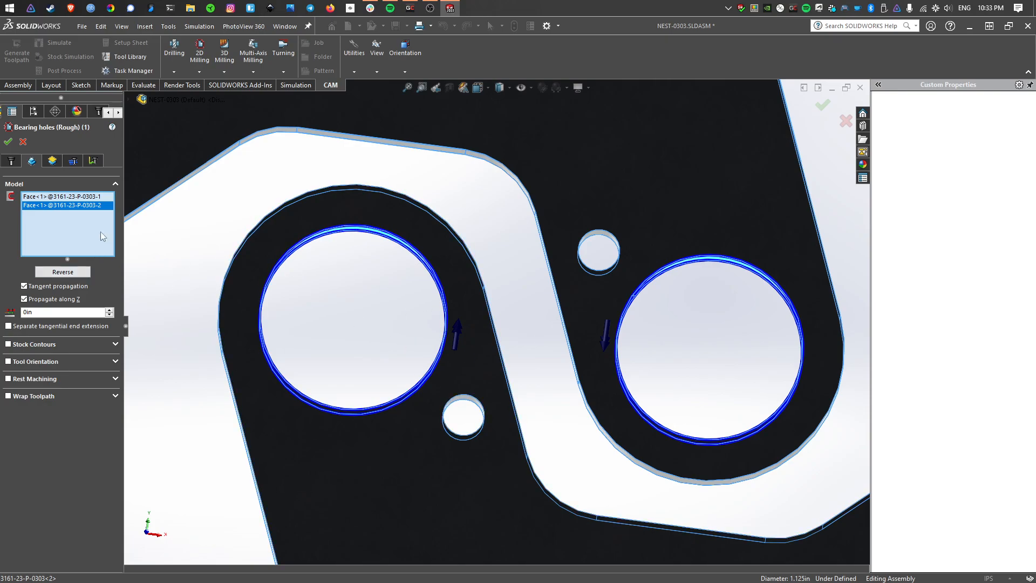
pyautogui.click(84, 197)
pyautogui.click(67, 273)
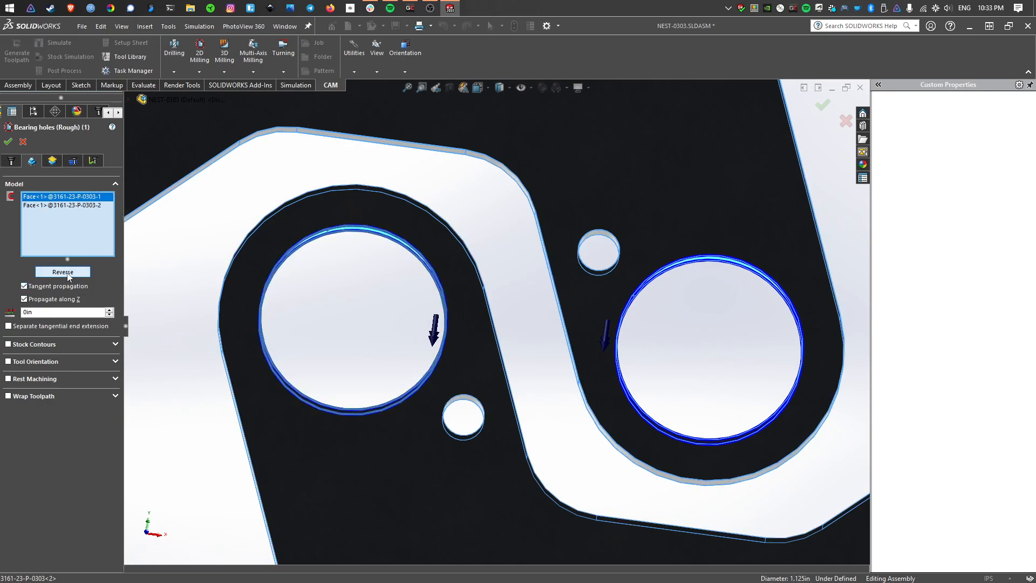
pyautogui.click(62, 206)
pyautogui.click(62, 272)
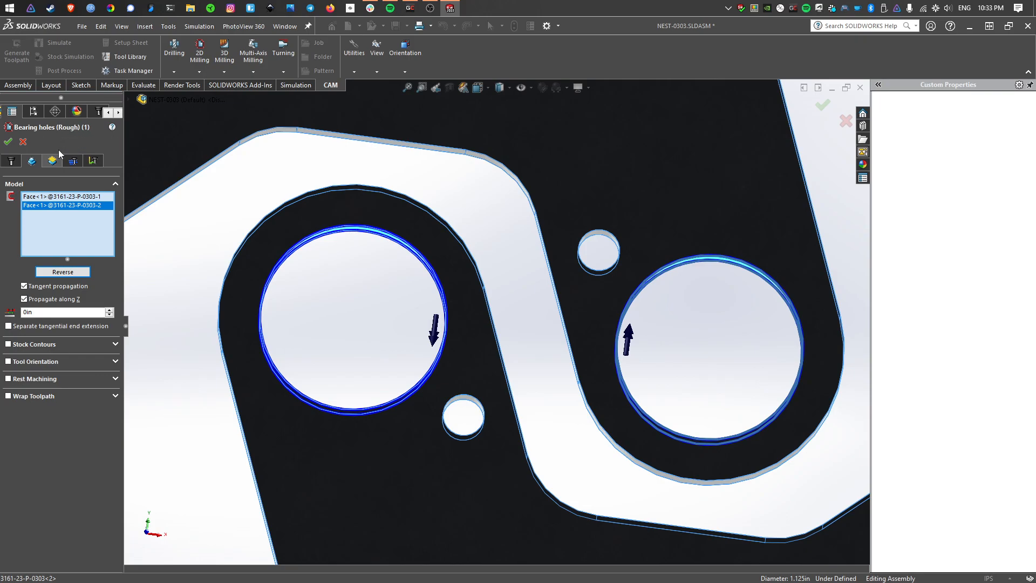
pyautogui.moveTo(329, 300); pyautogui.dragTo(333, 242, button='middle')
pyautogui.scroll(-2, 345, 297)
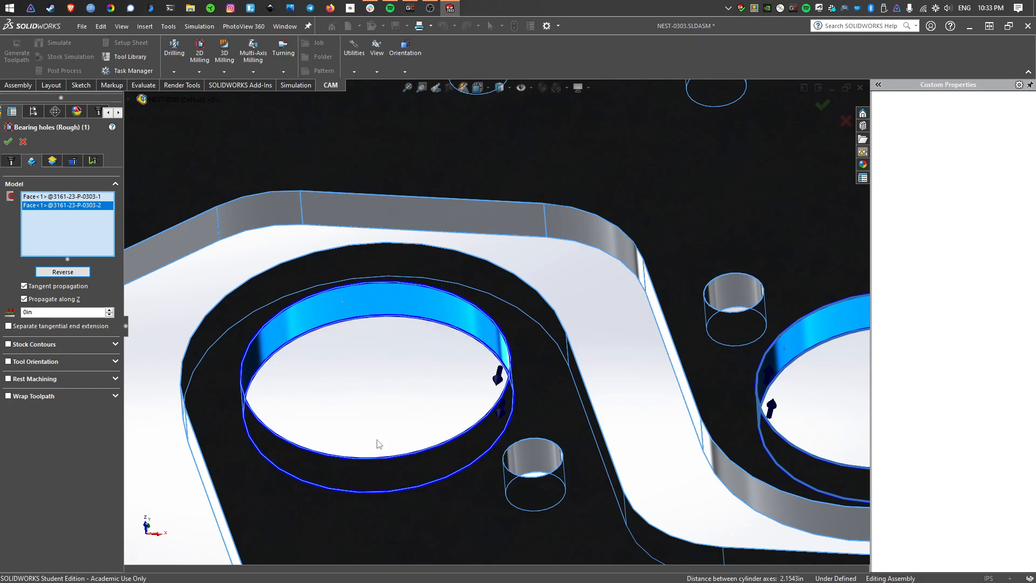
pyautogui.click(9, 141)
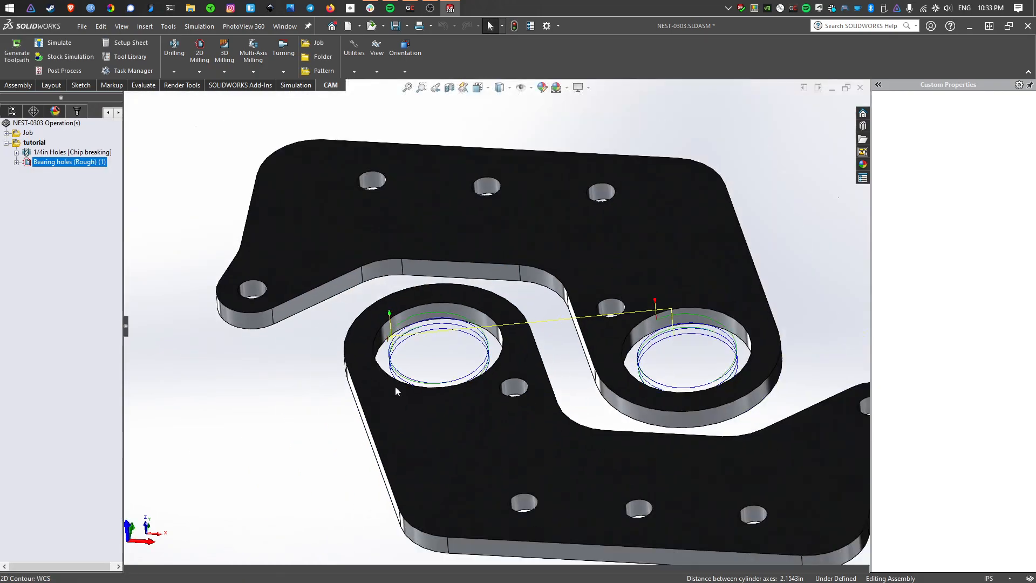
# - Inspect the roughing toolpath in the bearing holes, and decline regenerating the invalidated operations
pyautogui.moveTo(483, 398); pyautogui.dragTo(516, 474, button='middle')
pyautogui.scroll(-5, 463, 413)
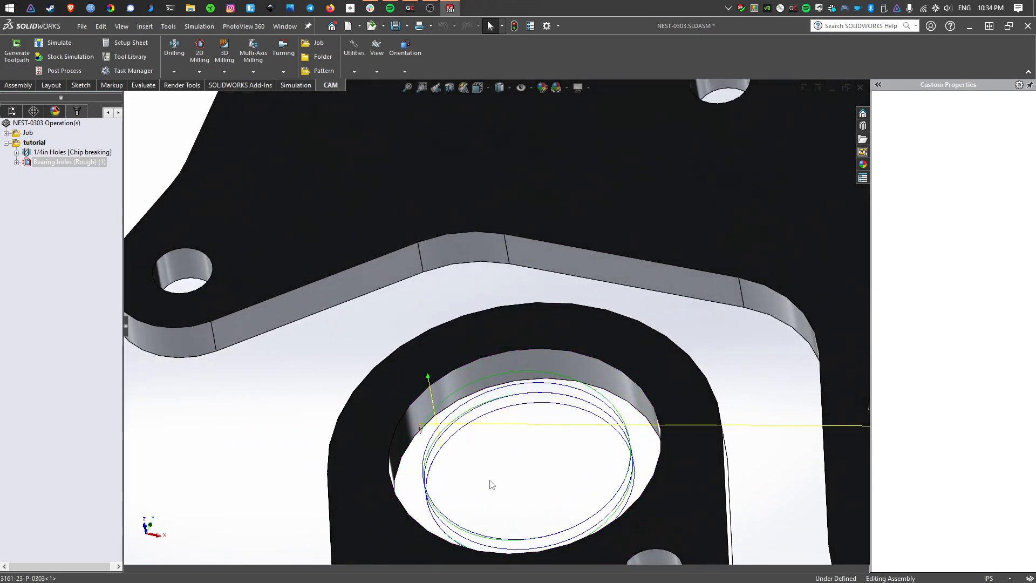
pyautogui.scroll(6, 569, 467)
pyautogui.moveTo(560, 500); pyautogui.dragTo(577, 403, button='middle')
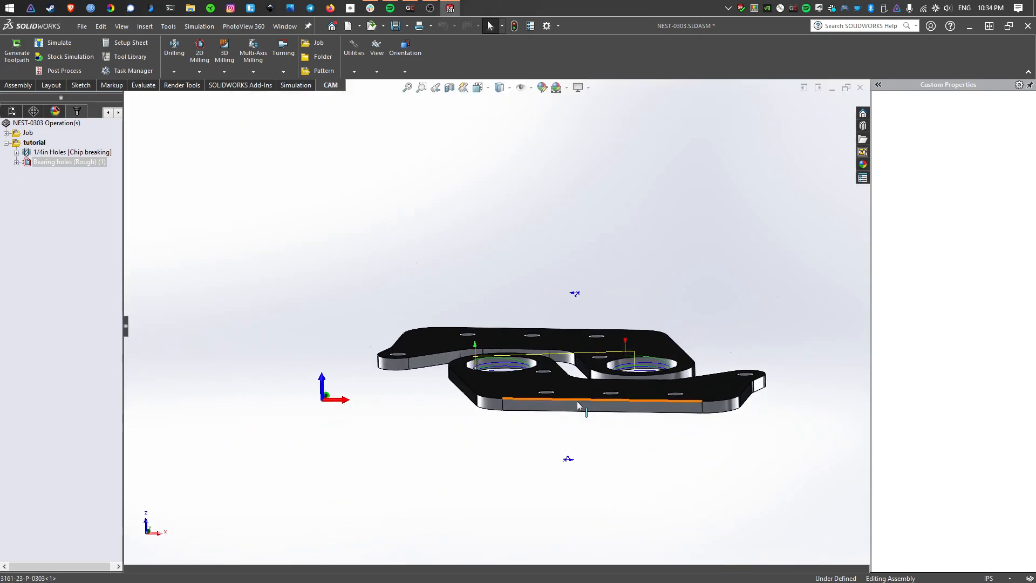
pyautogui.press('space')
pyautogui.press('Escape')
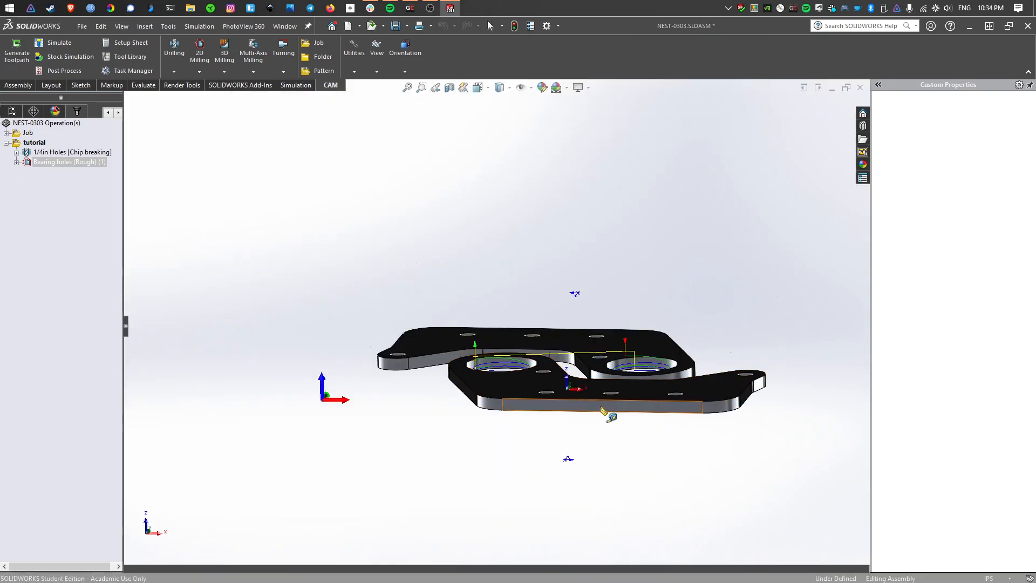
pyautogui.click(590, 335)
pyautogui.click(590, 333)
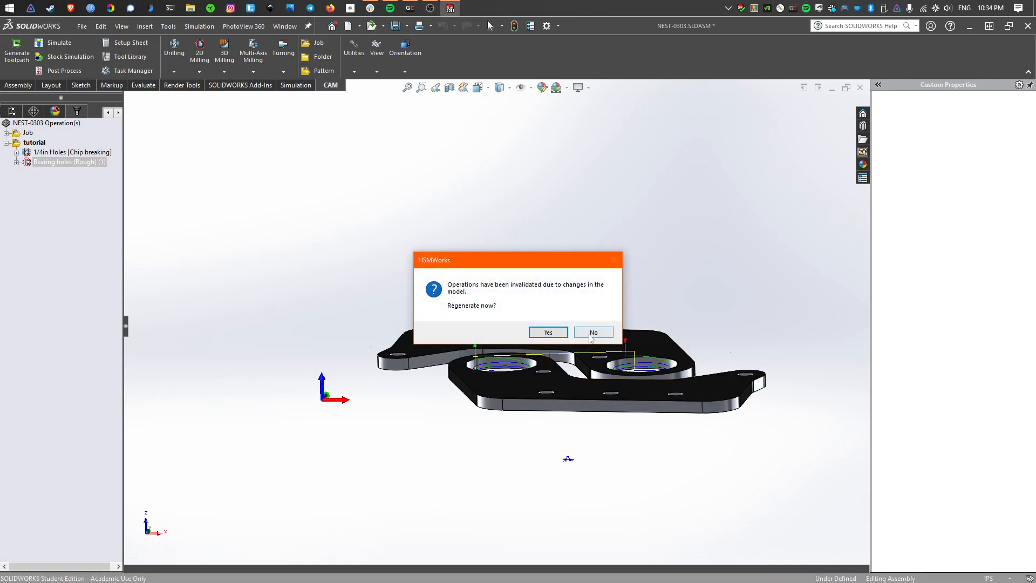
pyautogui.click(591, 333)
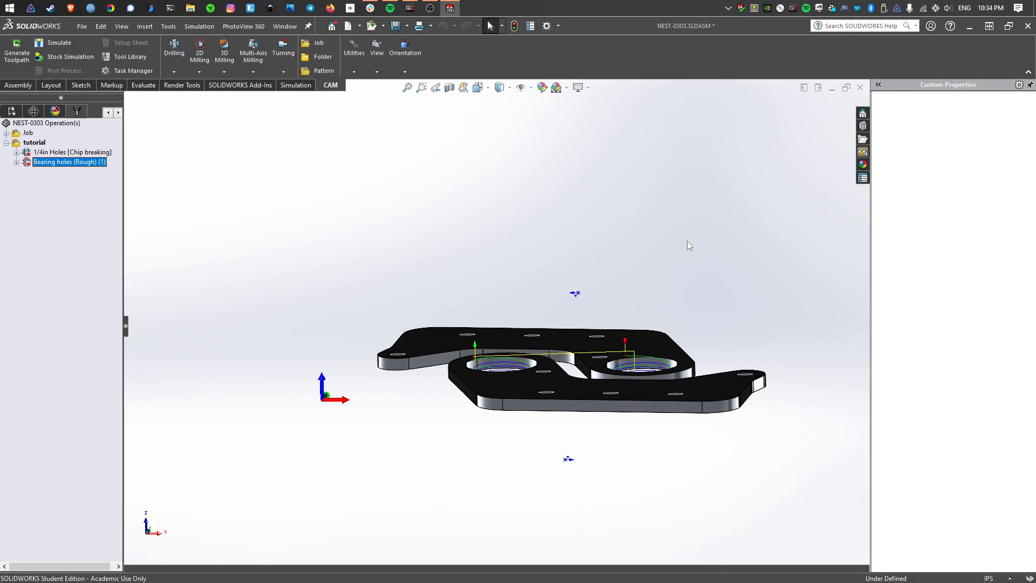
# - Examine from the side how deep the bearing hole roughing toolpath runs relative to the plates and the tutorial job's stock
pyautogui.moveTo(687, 241); pyautogui.dragTo(678, 187, button='middle')
pyautogui.press('space')
pyautogui.click(389, 364)
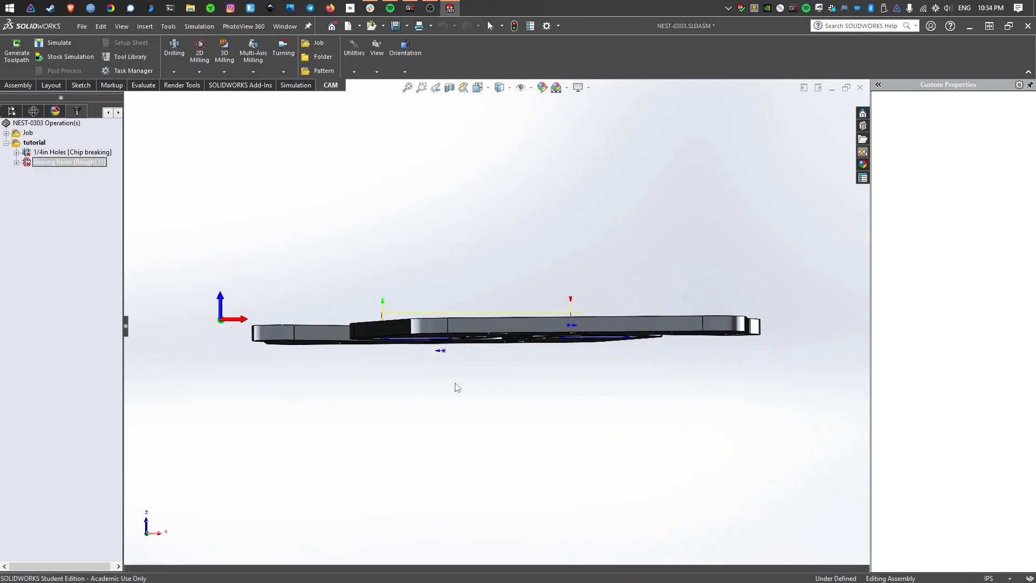
pyautogui.scroll(-10, 421, 348)
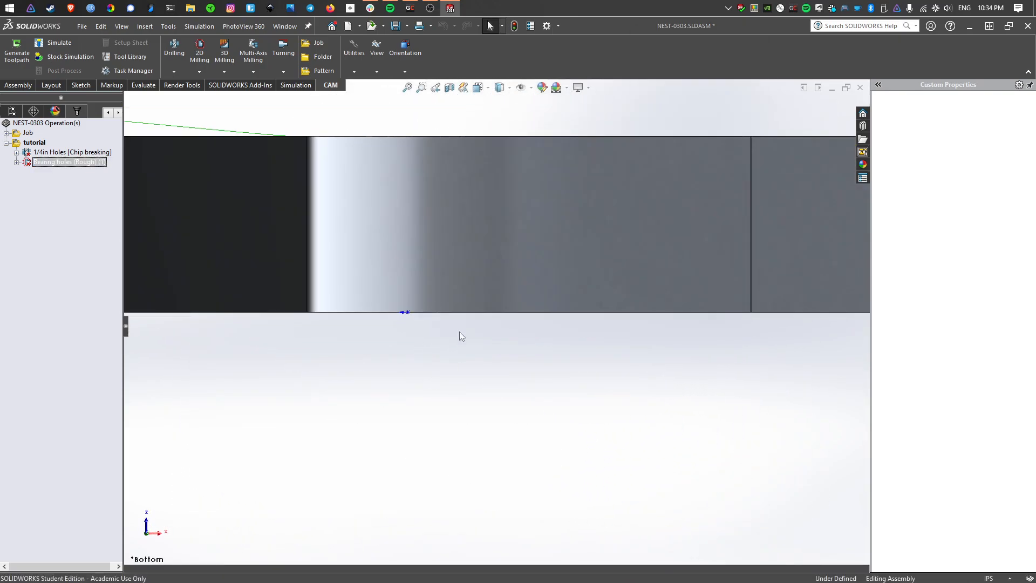
pyautogui.scroll(10, 678, 309)
pyautogui.moveTo(675, 309); pyautogui.dragTo(651, 333, button='middle')
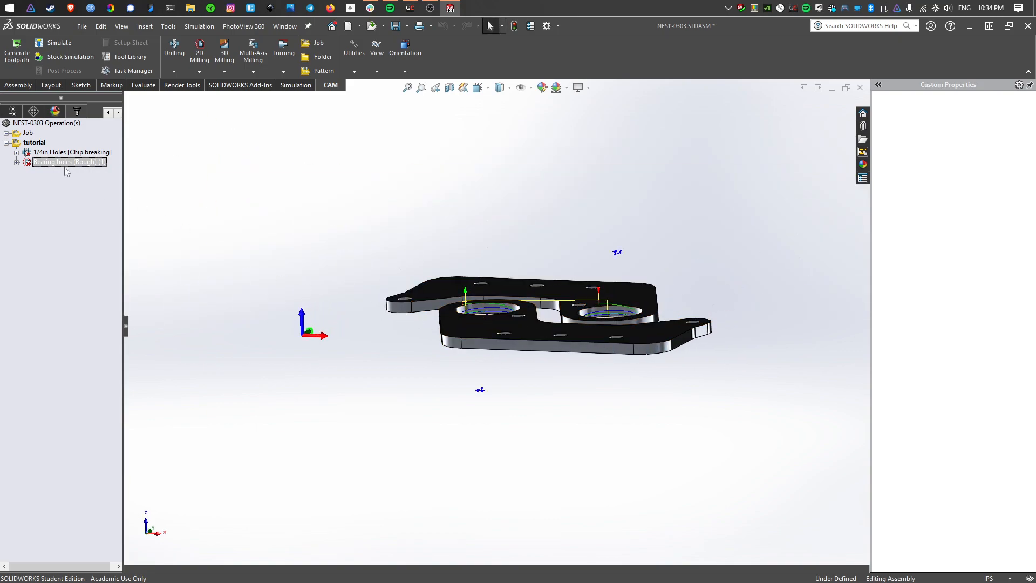
pyautogui.click(27, 142)
pyautogui.moveTo(330, 317); pyautogui.dragTo(344, 296, button='middle')
pyautogui.press('space')
pyautogui.click(400, 365)
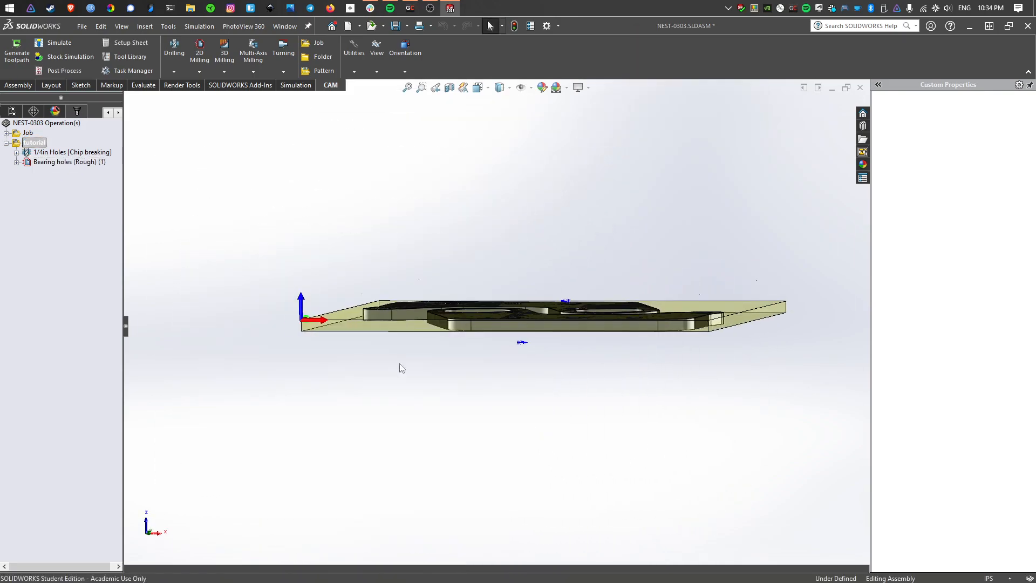
pyautogui.click(60, 162)
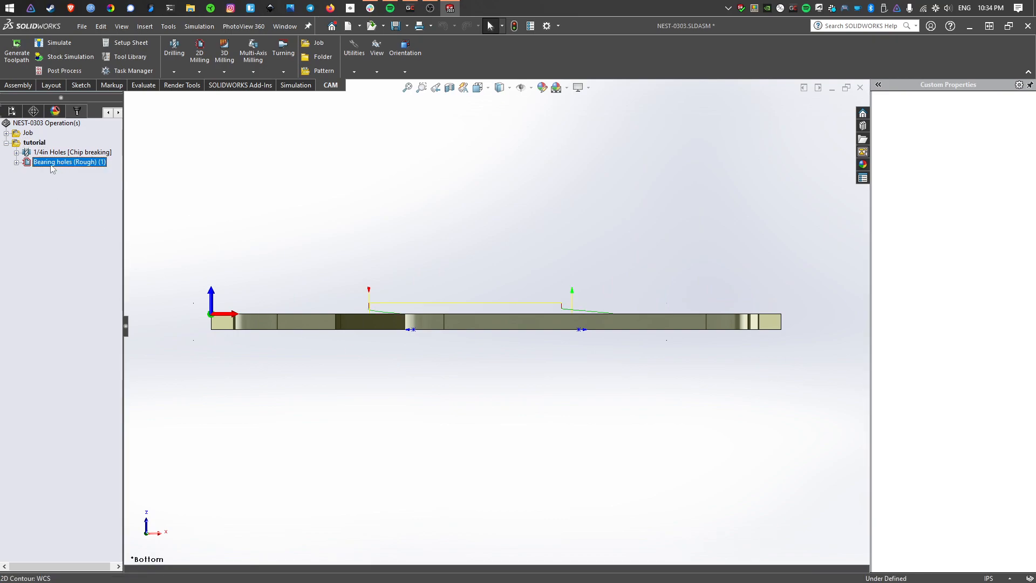
# - Simulate the bearing hole roughing operation at different playback speeds, watching the tool ramp and cut, and close the simulation
pyautogui.click(58, 43)
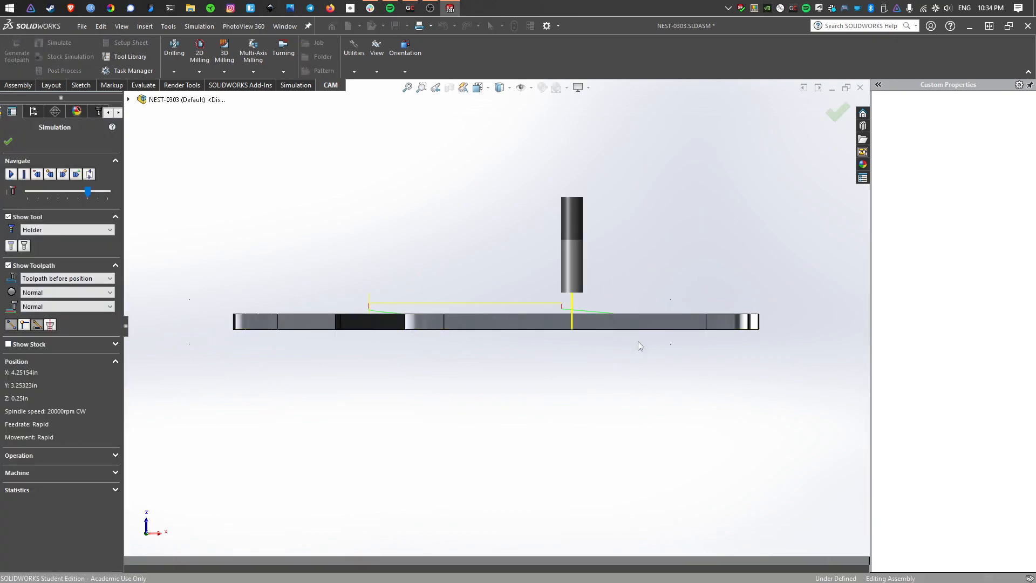
pyautogui.moveTo(483, 301); pyautogui.dragTo(452, 346, button='middle')
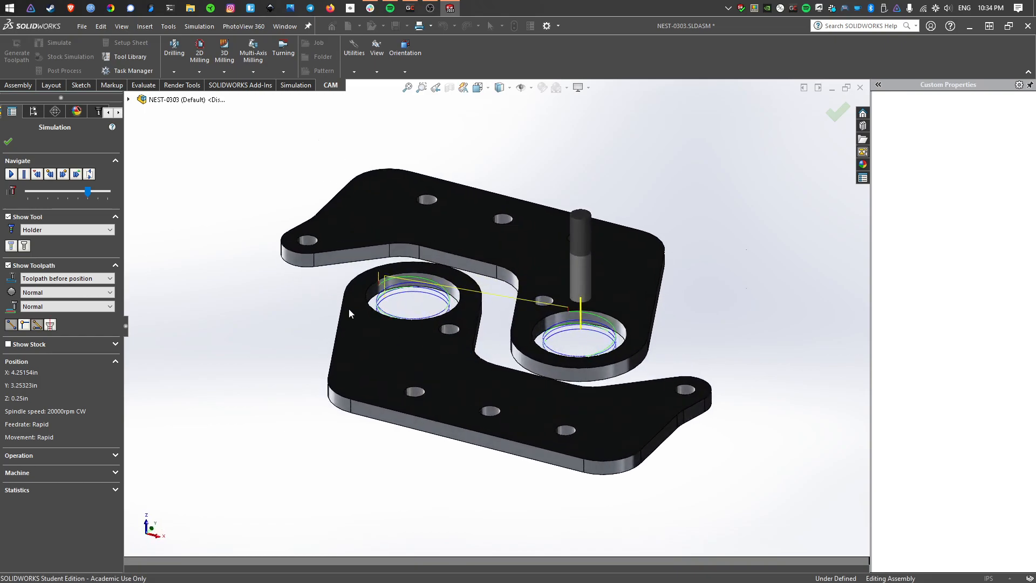
pyautogui.click(47, 192)
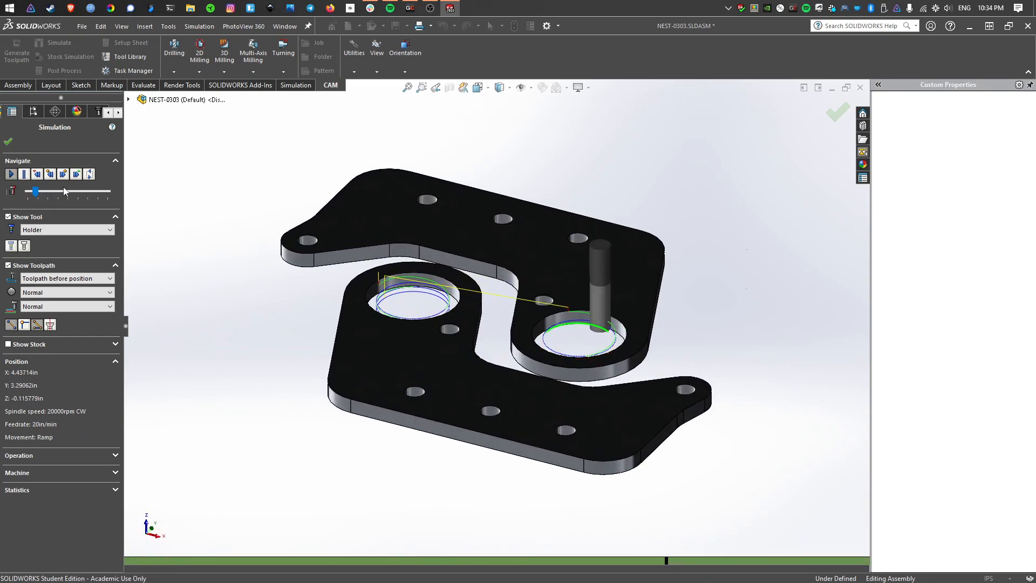
pyautogui.click(63, 188)
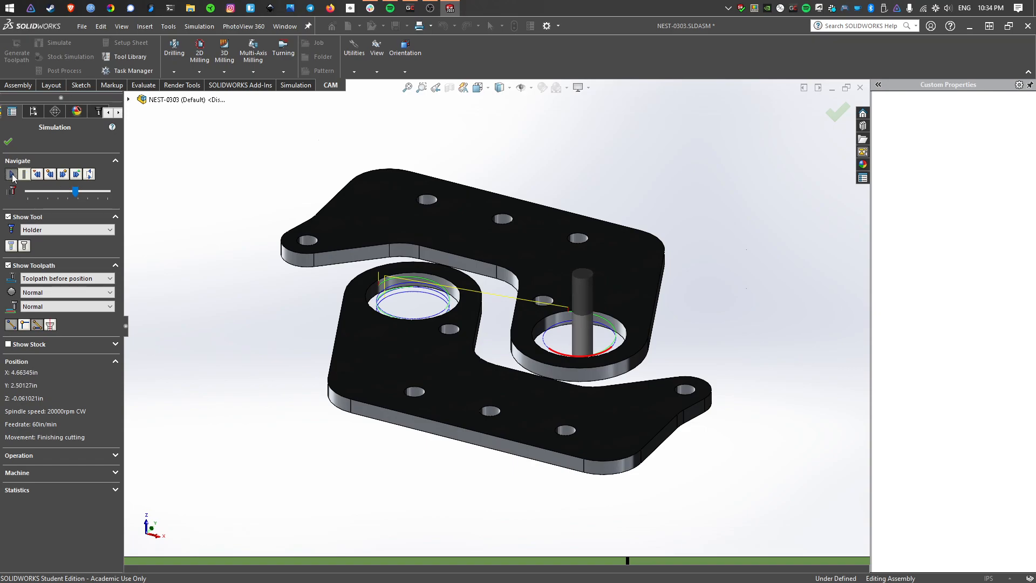
pyautogui.moveTo(76, 191); pyautogui.dragTo(99, 191)
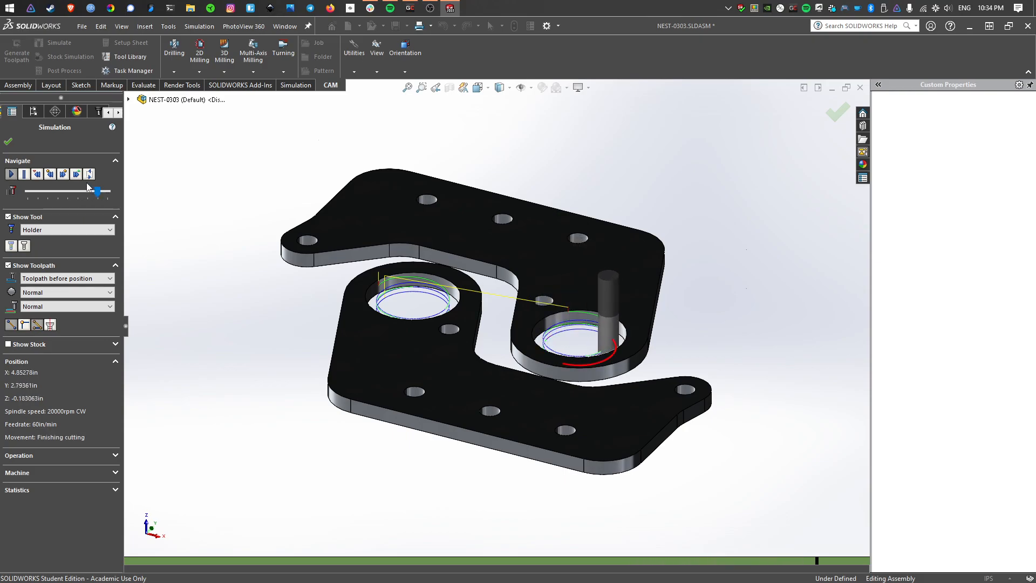
pyautogui.click(8, 142)
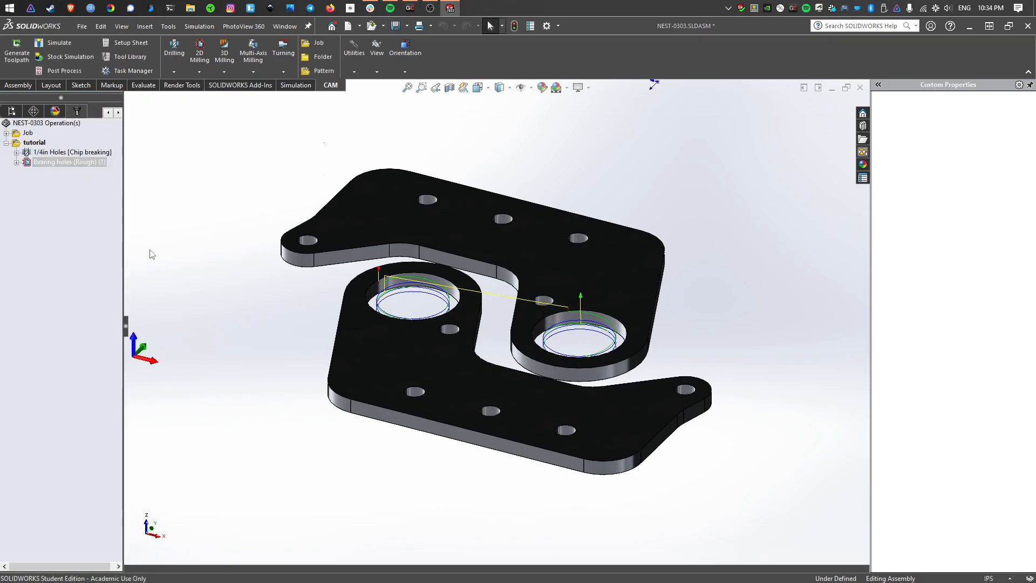
# - Create an operation from the 2DContour_SinglePass_Finishing_Conservative_v1 template in the tutorial job, keeping its default name
pyautogui.click(67, 182)
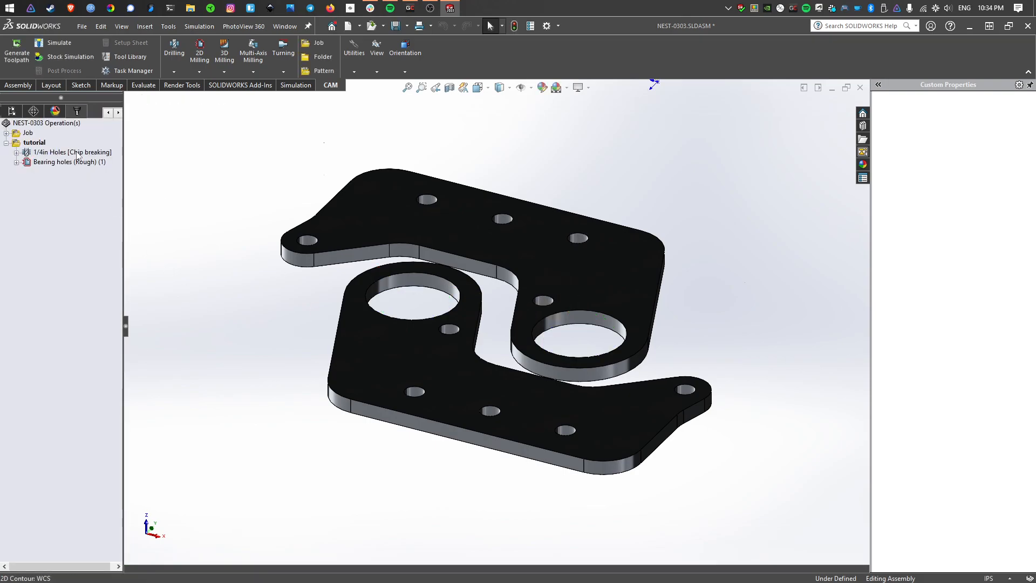
pyautogui.click(78, 163)
pyautogui.rightClick(76, 176)
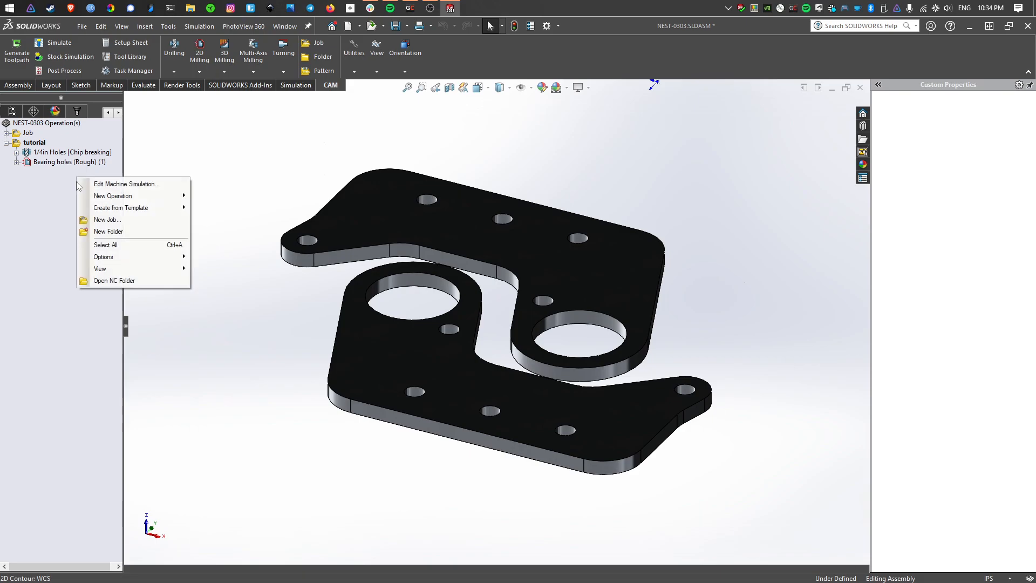
pyautogui.moveTo(109, 207)
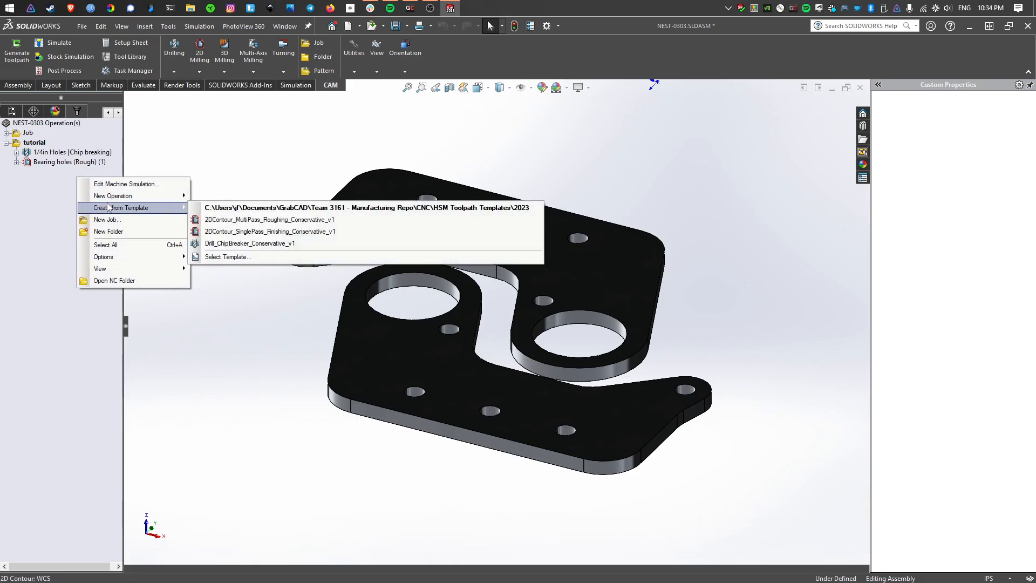
pyautogui.click(287, 232)
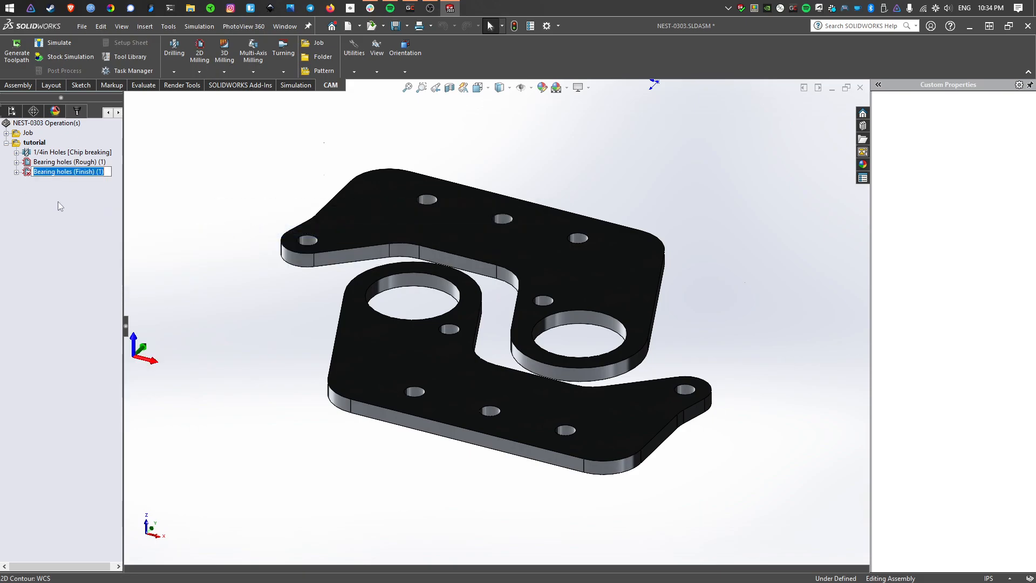
pyautogui.press('Return')
# - Set the inner faces of both large bearing holes as the finishing operation's contour geometry, accept it, and inspect its toolpath
pyautogui.rightClick(74, 172)
pyautogui.click(87, 180)
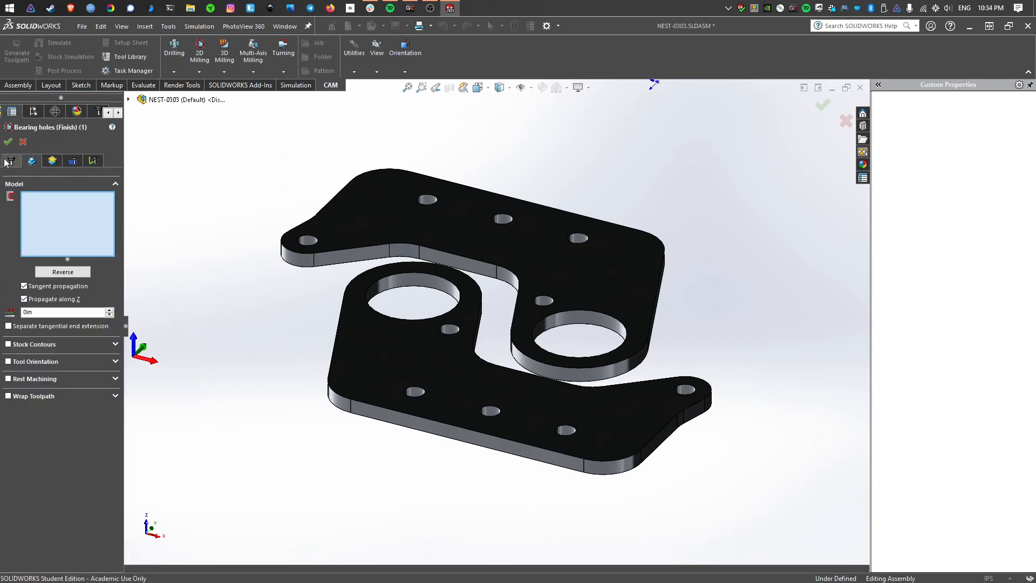
pyautogui.click(411, 282)
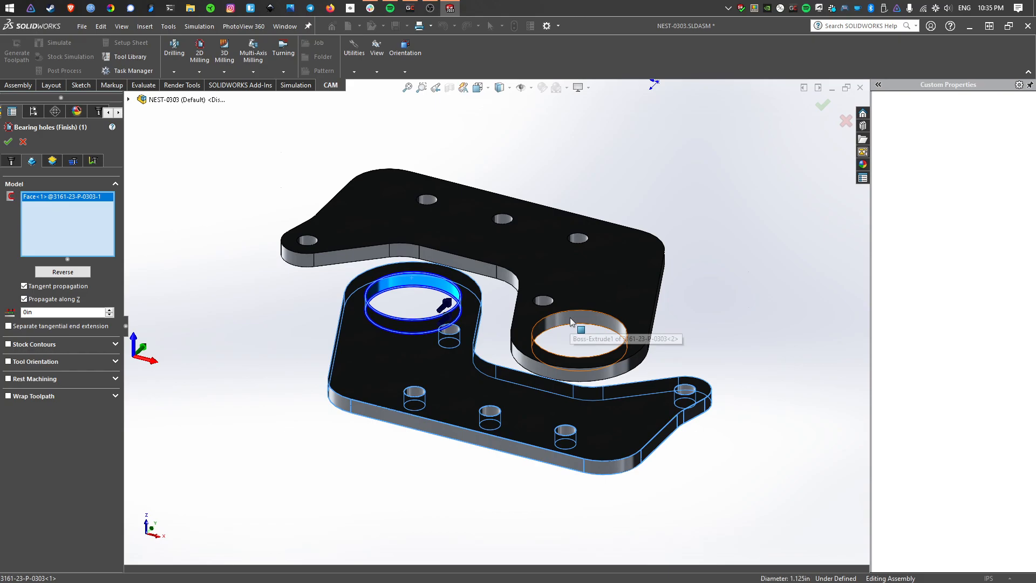
pyautogui.click(571, 323)
pyautogui.moveTo(572, 323); pyautogui.dragTo(510, 365, button='middle')
pyautogui.hotkey('ctrl', '1')
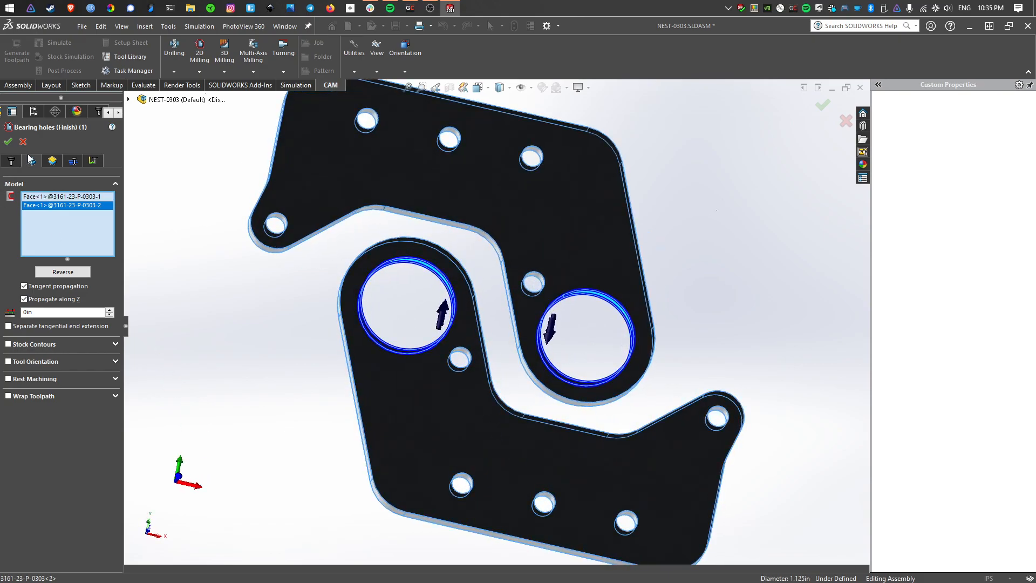
pyautogui.click(8, 141)
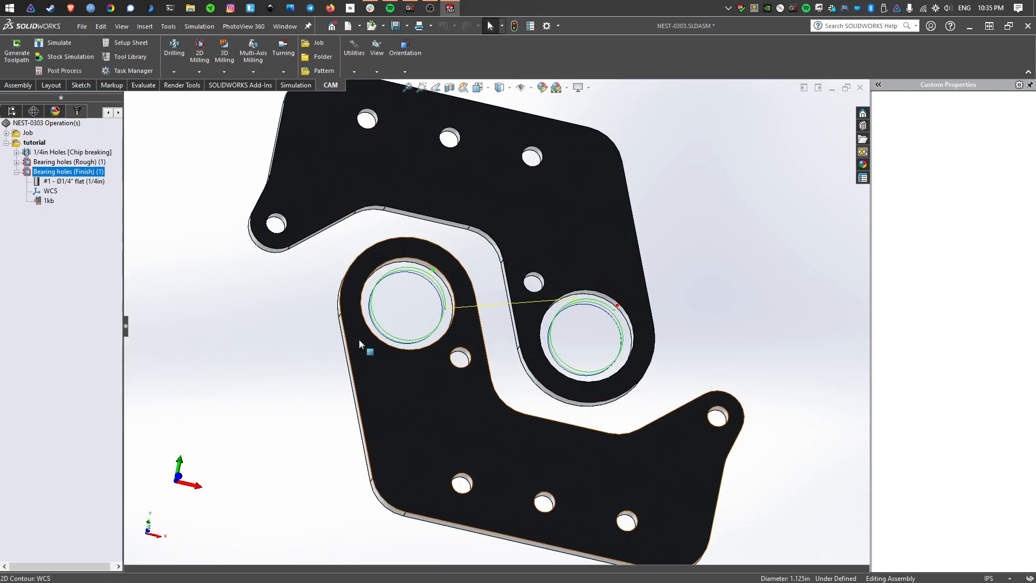
pyautogui.moveTo(343, 296); pyautogui.dragTo(564, 312, button='middle')
pyautogui.scroll(-3, 519, 325)
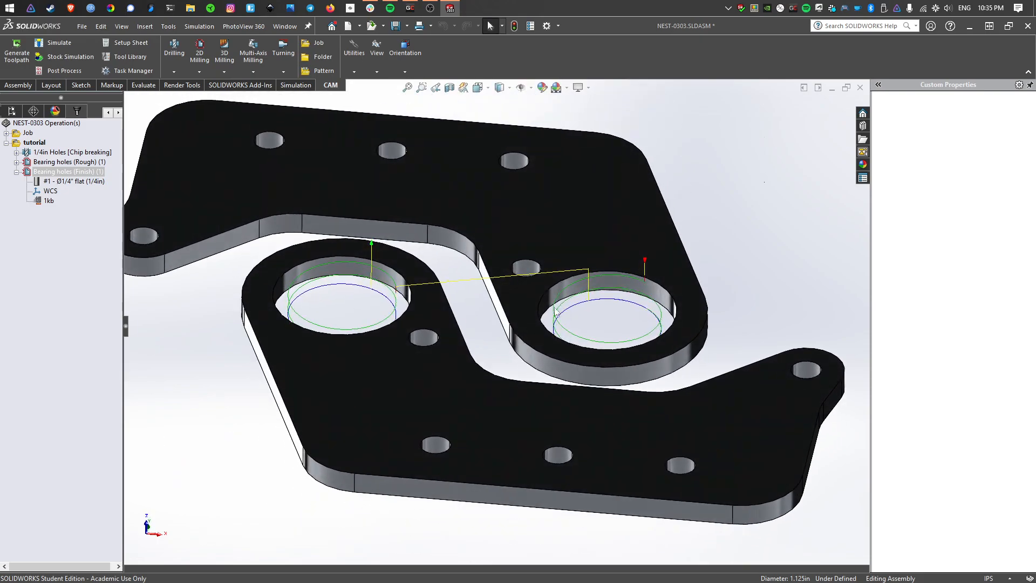
pyautogui.scroll(2, 227, 297)
pyautogui.moveTo(226, 298); pyautogui.dragTo(207, 295, button='middle')
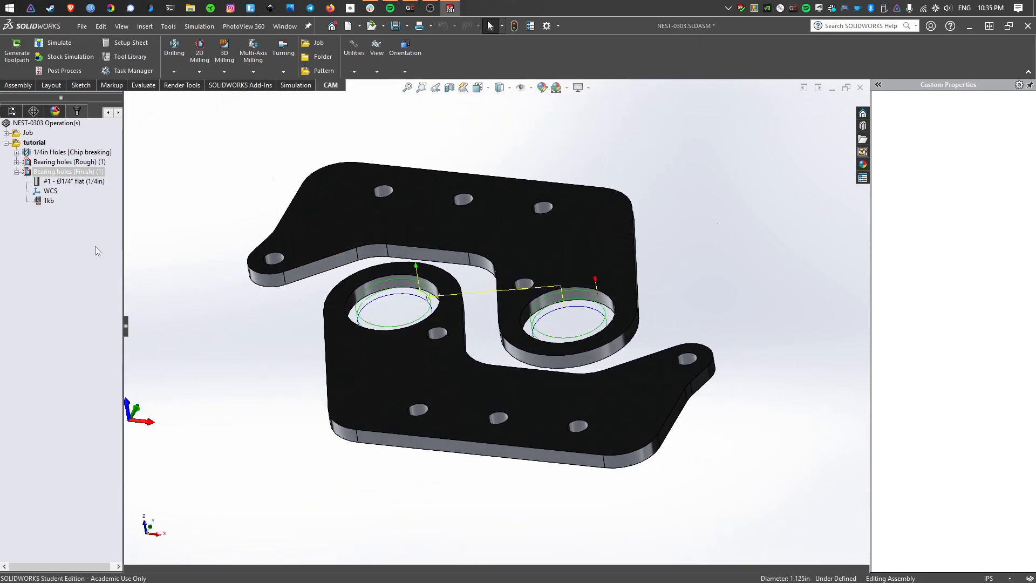
# - Create another operation from the 2DContour_MultiPass_Roughing_Conservative_v1 template and open it for editing
pyautogui.rightClick(51, 252)
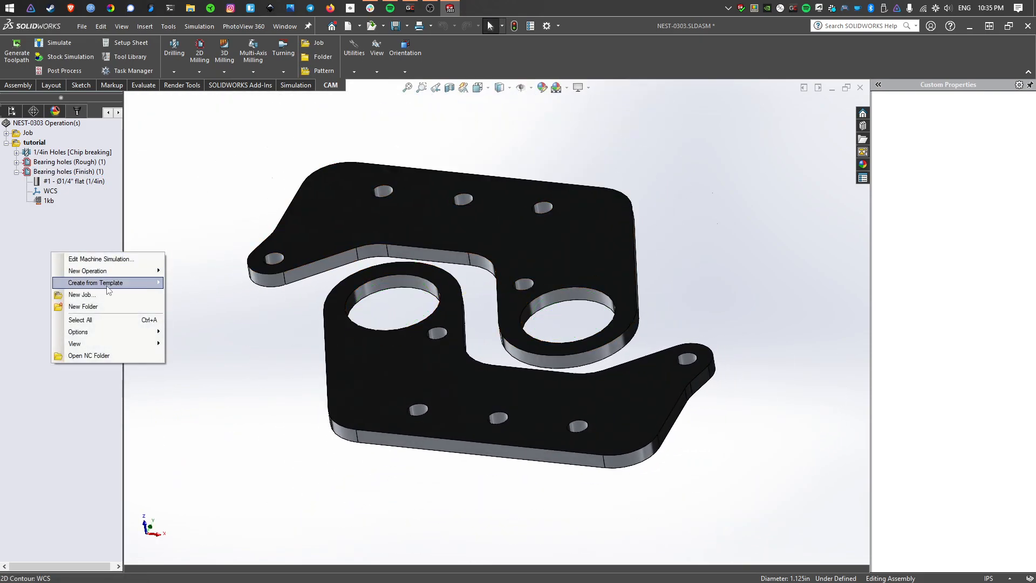
pyautogui.moveTo(108, 290)
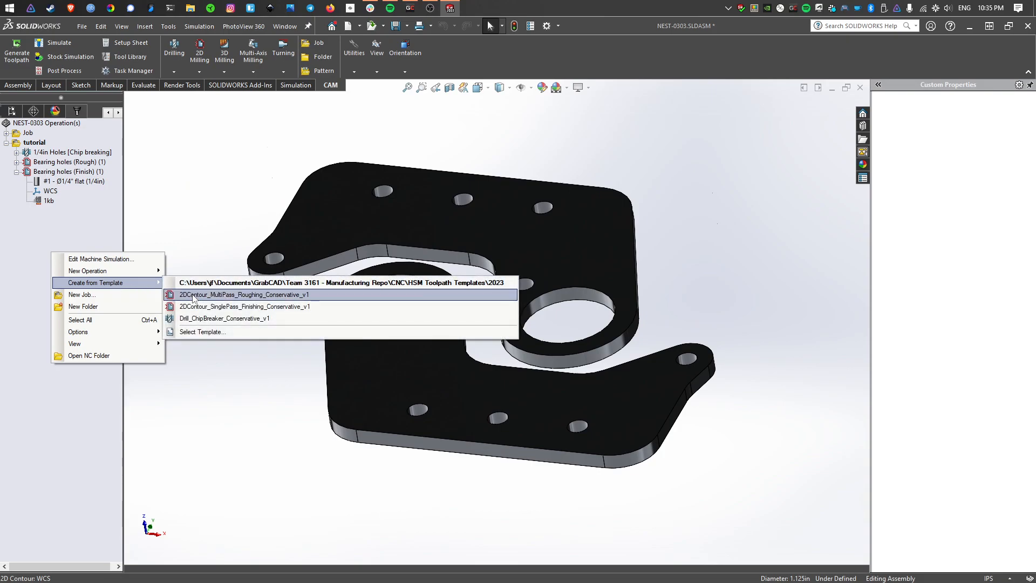
pyautogui.click(220, 295)
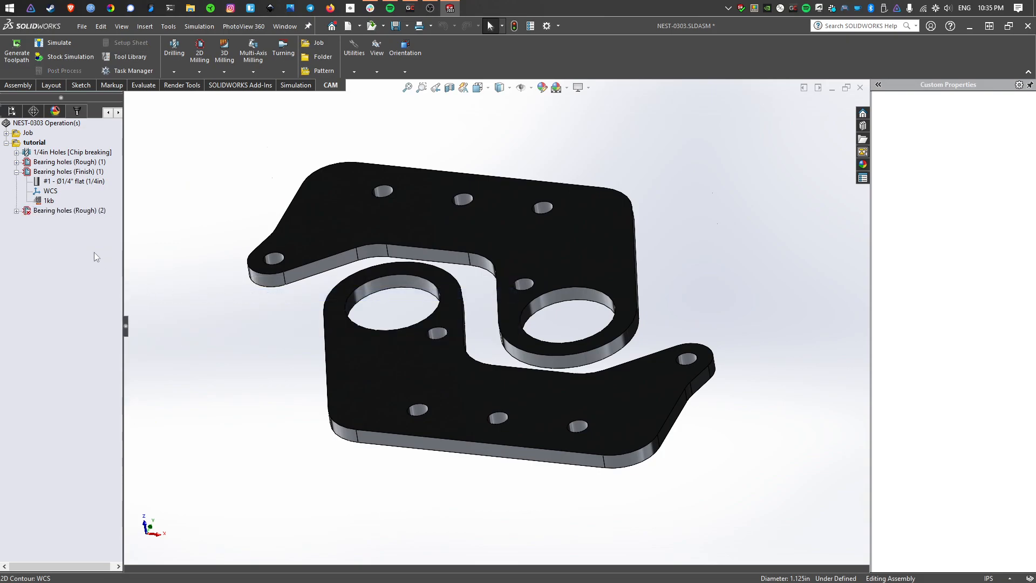
pyautogui.click(74, 213)
pyautogui.rightClick(75, 213)
pyautogui.click(82, 219)
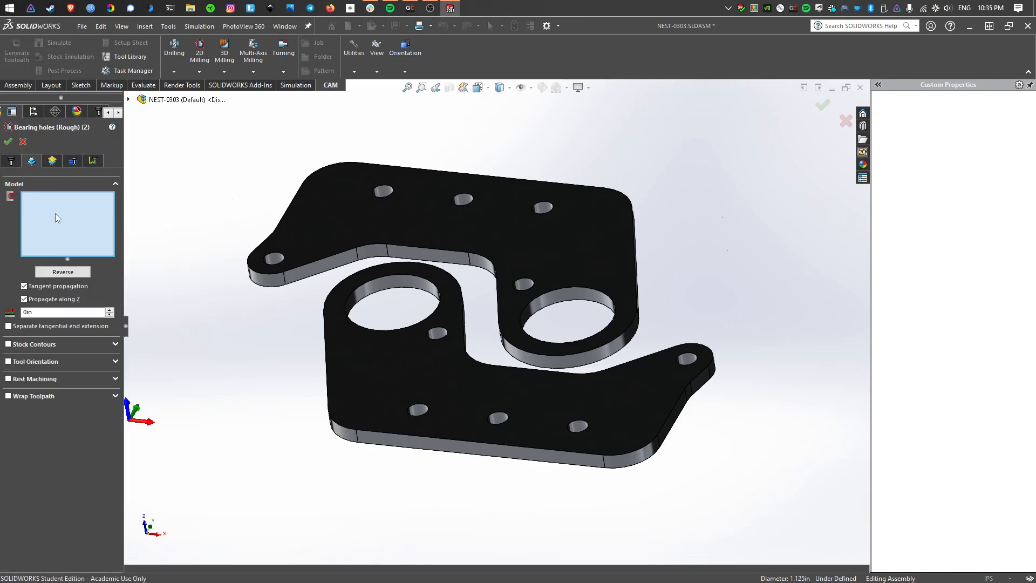
# - Try the outer side faces of both plates as the second roughing operation's contour geometry, accept, and regenerate its toolpath
pyautogui.click(317, 272)
pyautogui.click(403, 440)
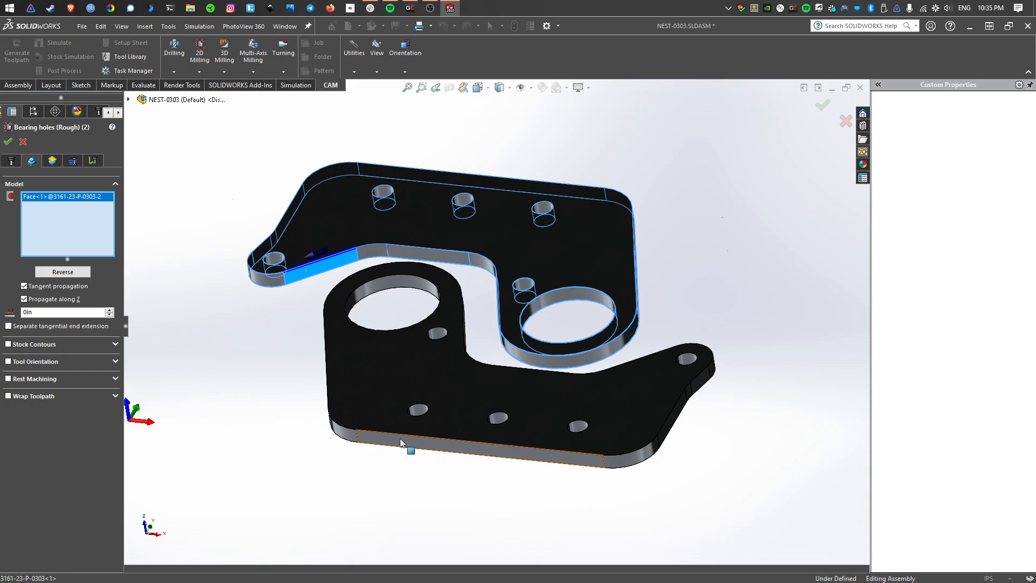
pyautogui.click(8, 142)
pyautogui.hotkey('ctrl', '5')
pyautogui.rightClick(54, 216)
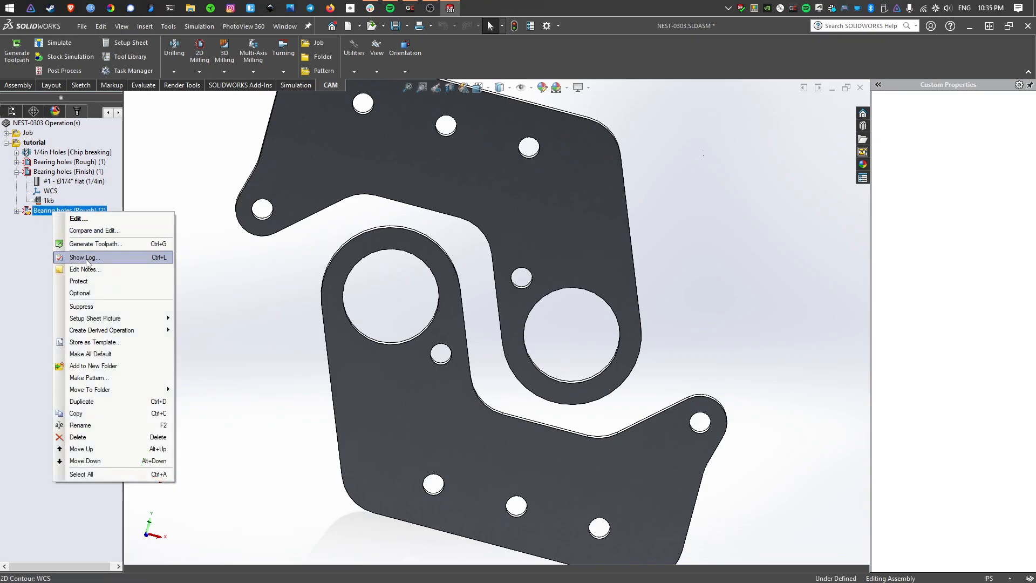
pyautogui.click(94, 243)
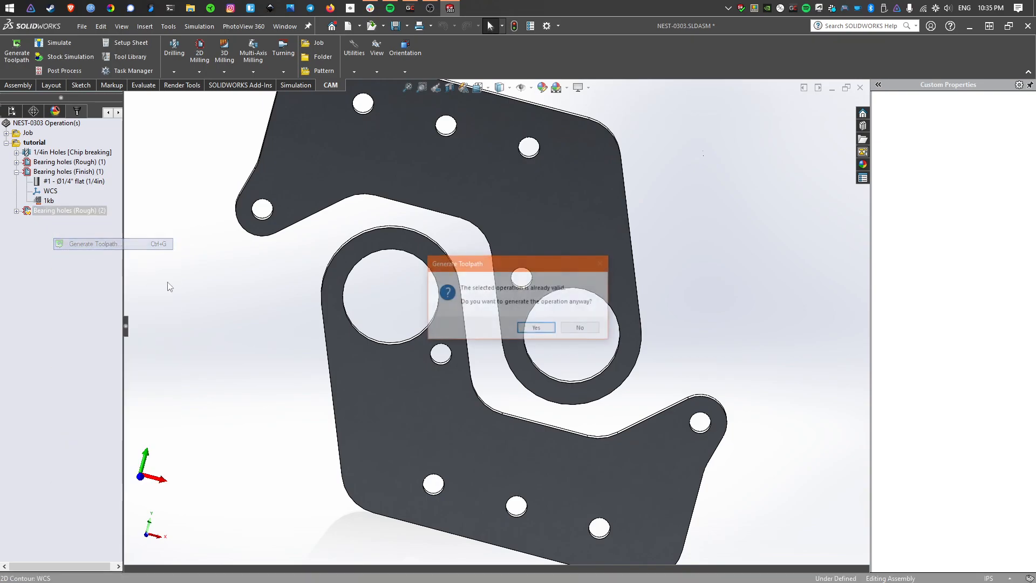
pyautogui.click(536, 329)
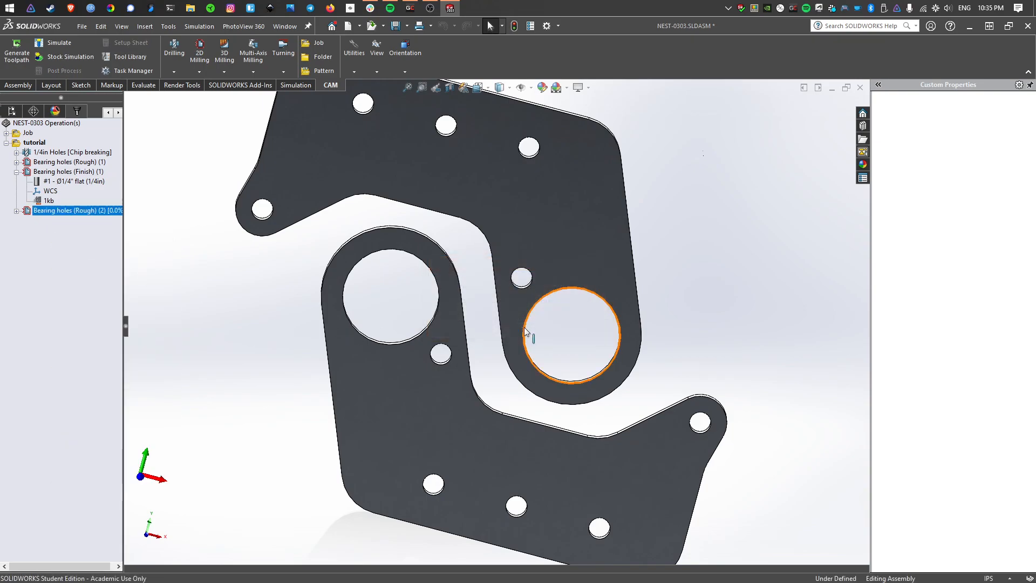
# - Reopen the second roughing operation and try reversing the contour direction of the first selected face
pyautogui.rightClick(81, 216)
pyautogui.click(155, 258)
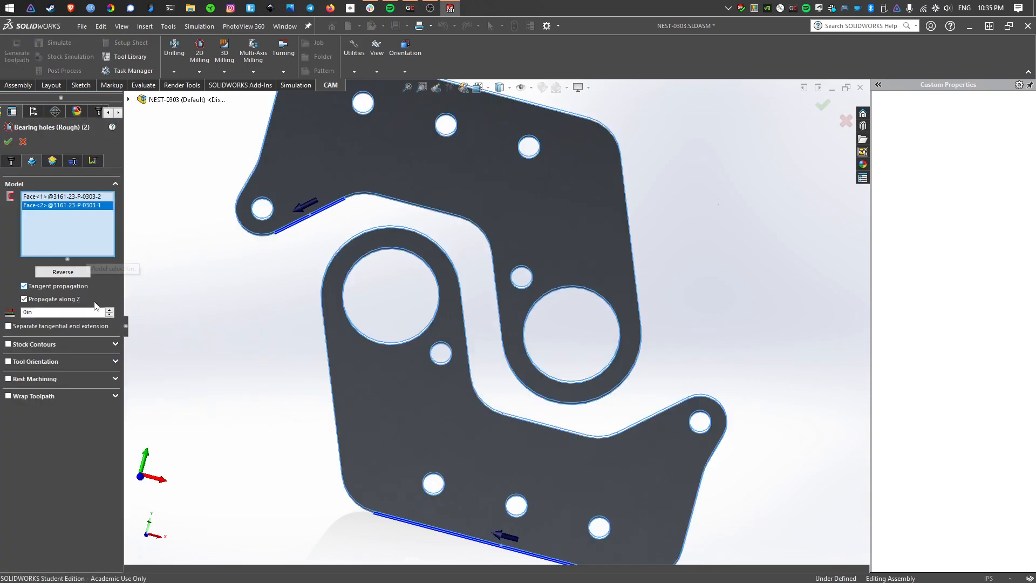
pyautogui.moveTo(308, 393); pyautogui.dragTo(307, 381, button='middle')
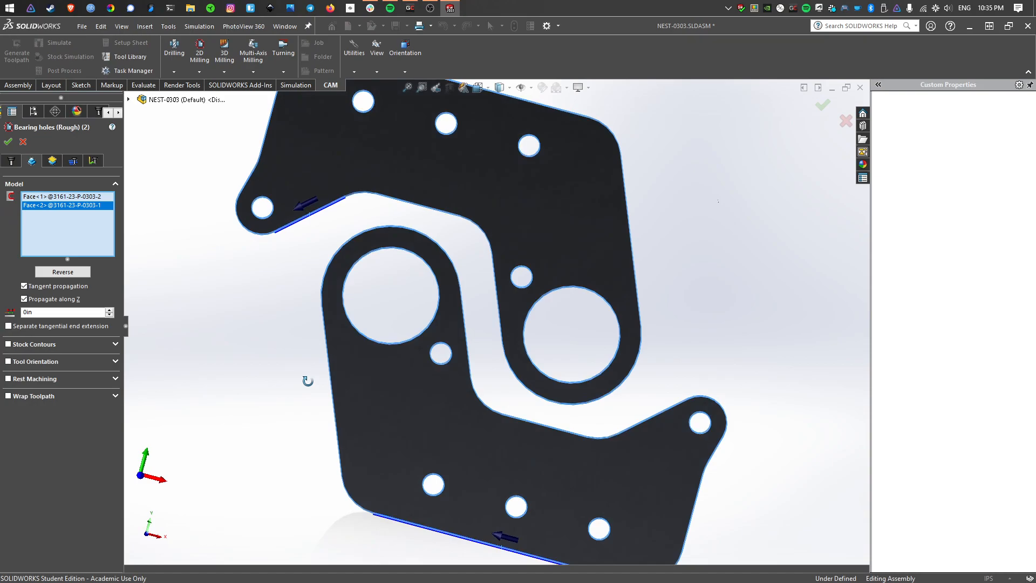
pyautogui.click(81, 197)
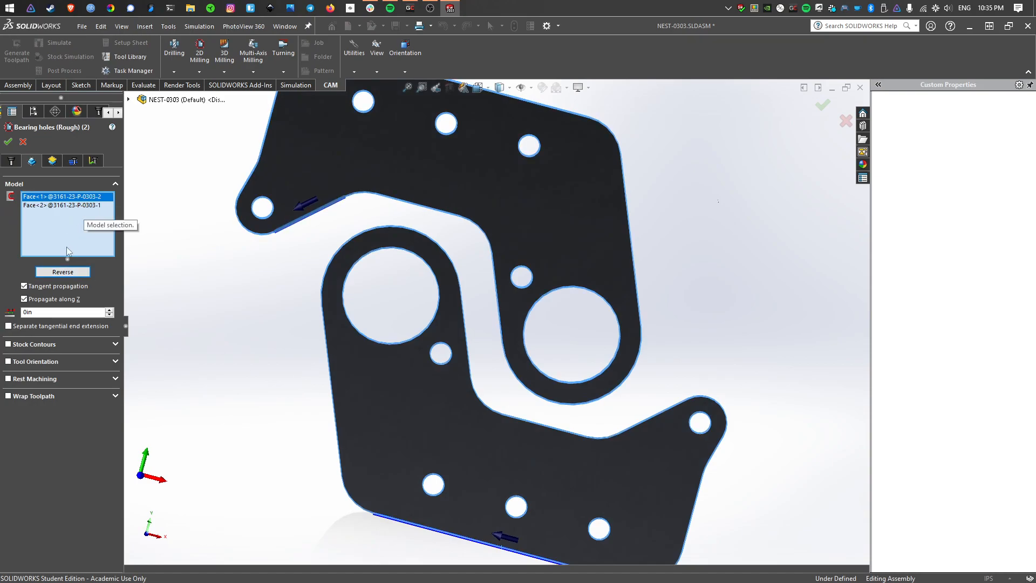
pyautogui.click(55, 272)
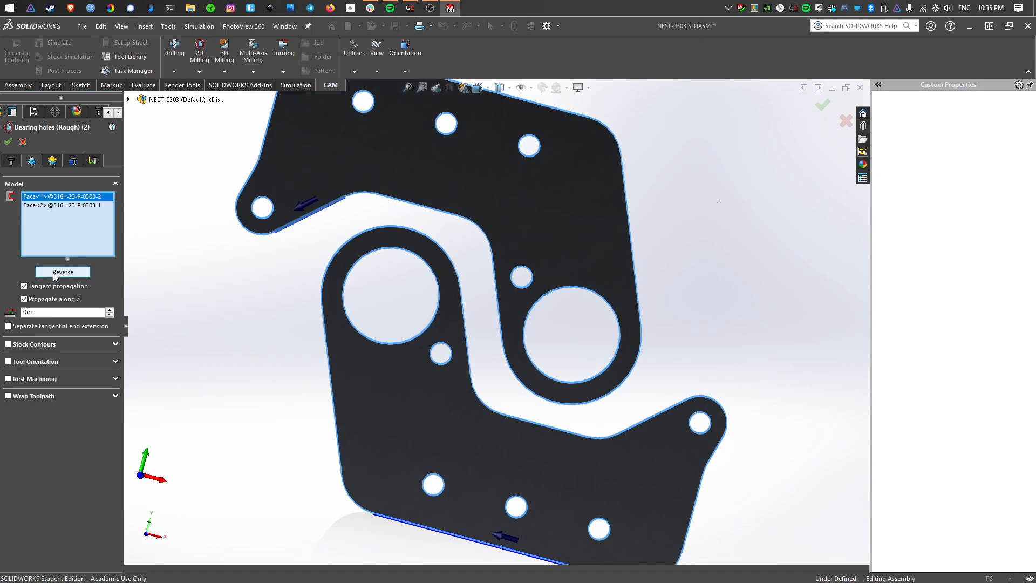
pyautogui.moveTo(298, 264); pyautogui.dragTo(297, 139, button='middle')
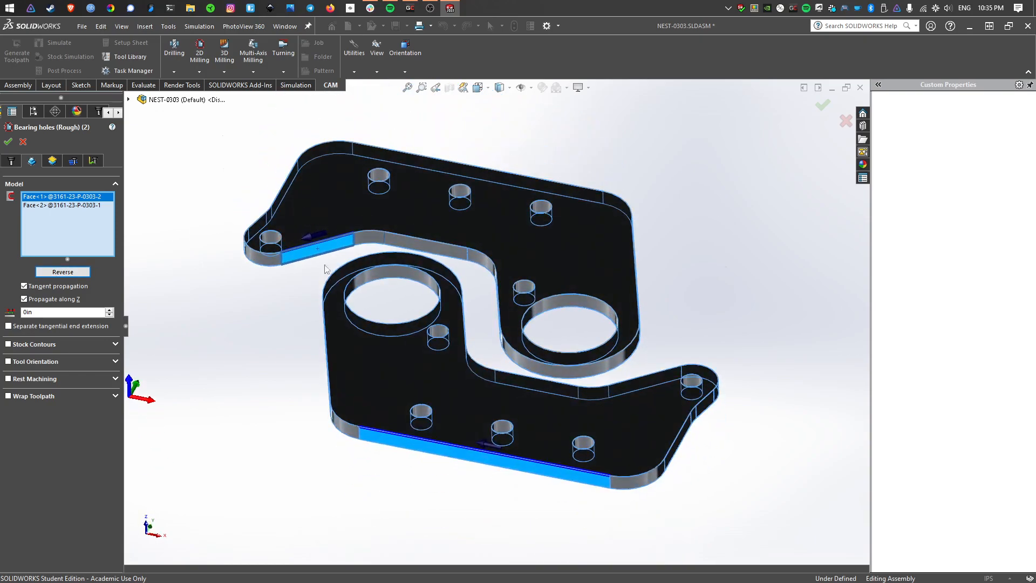
pyautogui.scroll(-3, 322, 260)
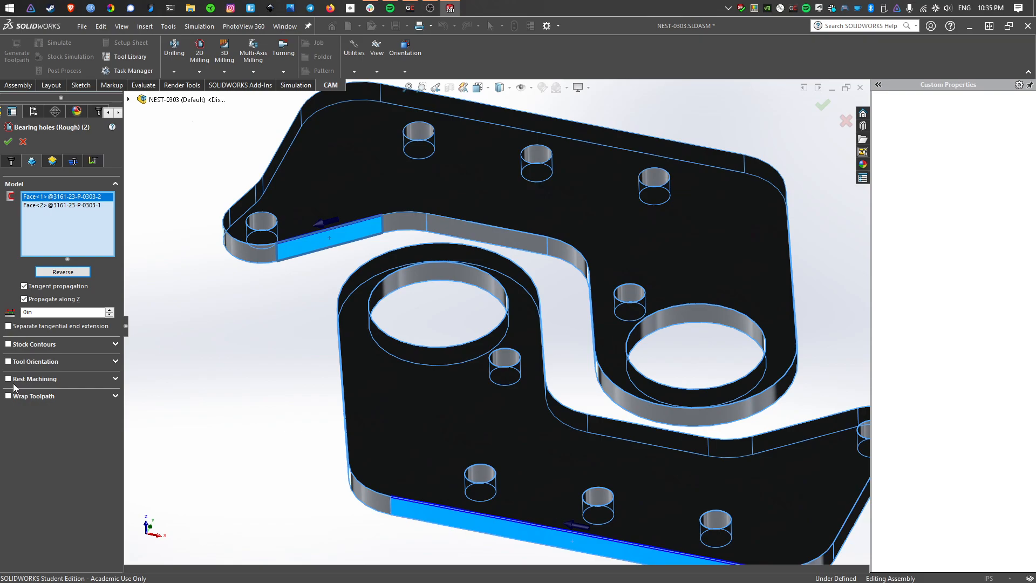
# - Clear the roughing operation's selections, use the outer top edges of both plates as its contours, accept, and inspect the toolpath
pyautogui.rightClick(74, 231)
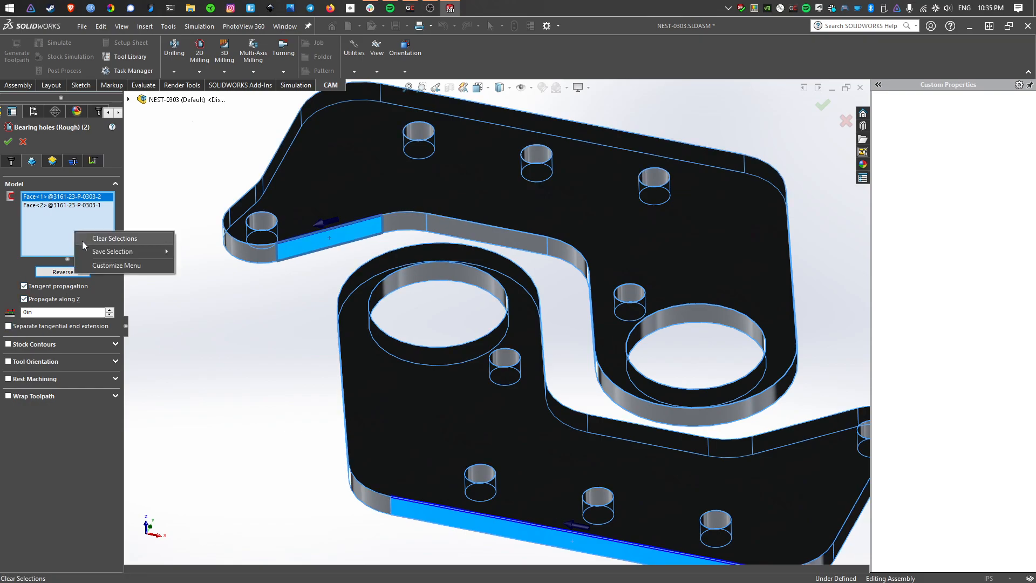
pyautogui.click(82, 240)
pyautogui.click(287, 241)
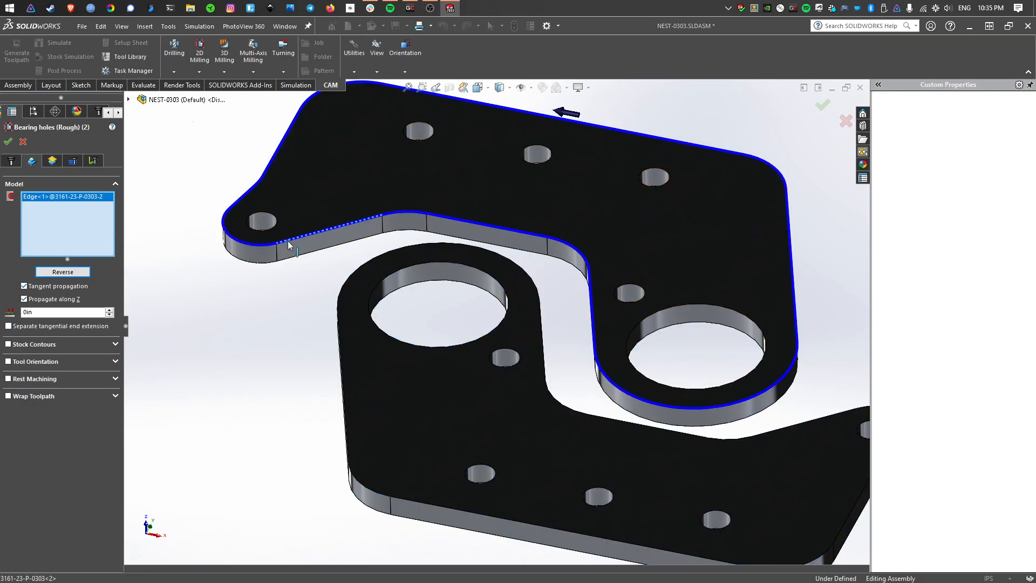
pyautogui.click(451, 507)
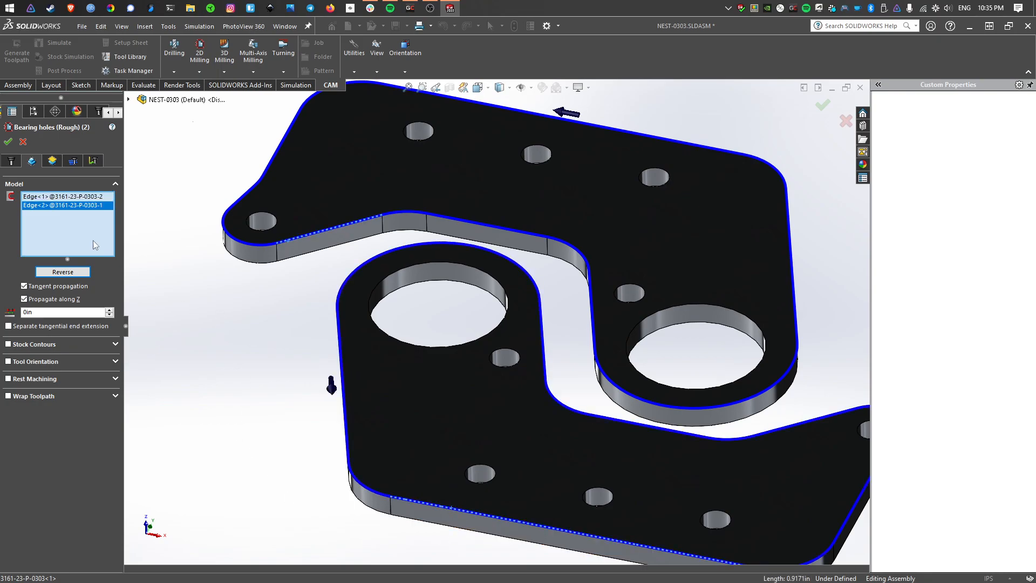
pyautogui.click(7, 142)
pyautogui.moveTo(376, 357); pyautogui.dragTo(368, 400, button='middle')
pyautogui.moveTo(523, 286); pyautogui.dragTo(516, 329, button='middle')
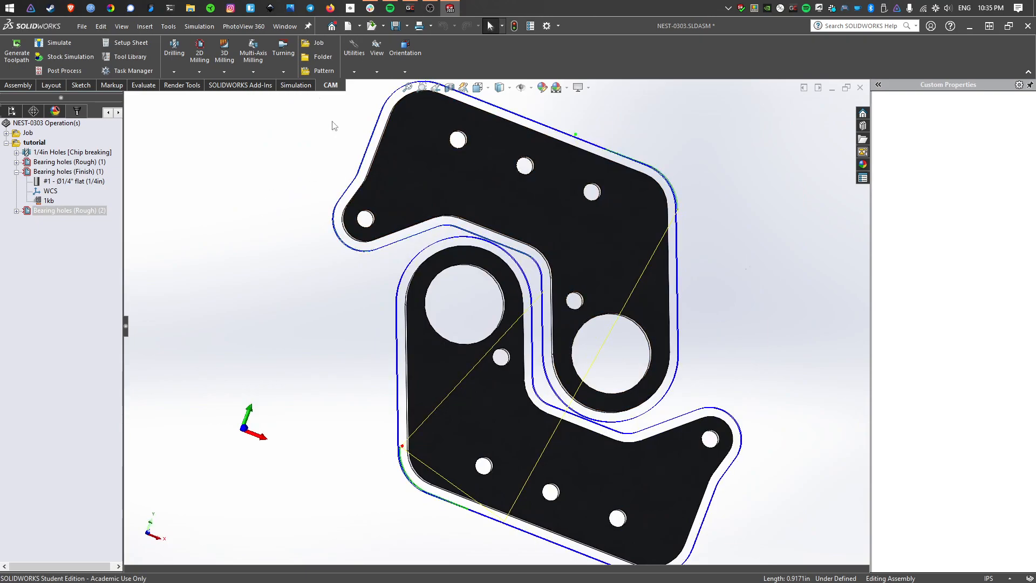
pyautogui.moveTo(515, 468); pyautogui.dragTo(548, 353, button='middle')
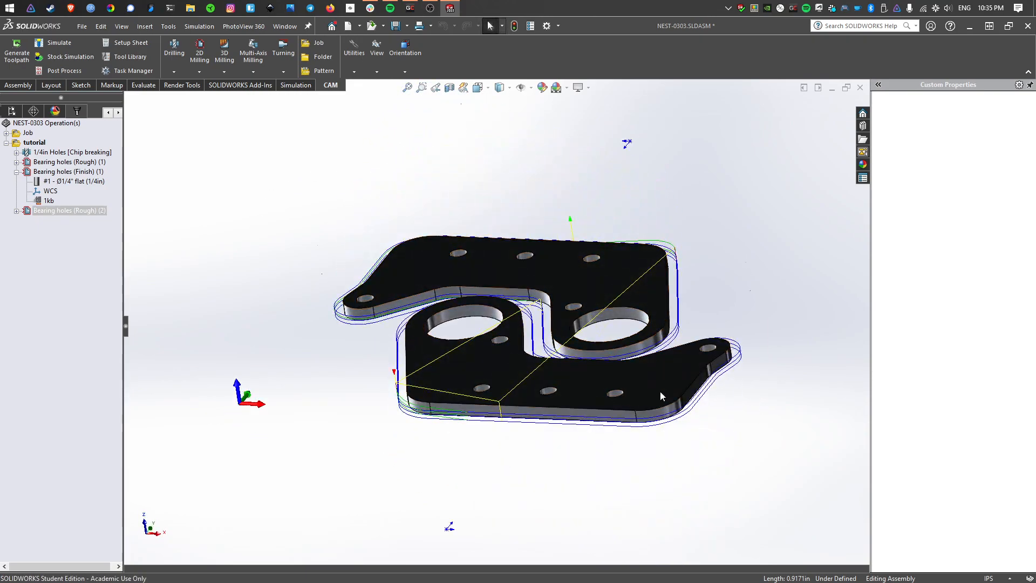
pyautogui.scroll(-2, 579, 448)
# - Create another finishing operation from the single-pass 2D contour template, keep its default name, and open it for editing
pyautogui.rightClick(26, 240)
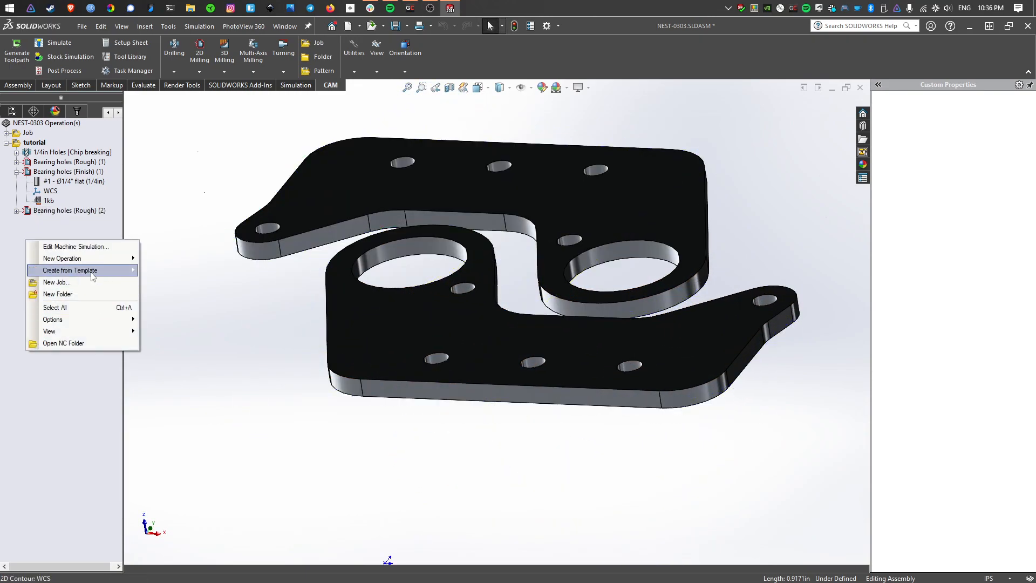
pyautogui.moveTo(100, 271)
pyautogui.click(222, 293)
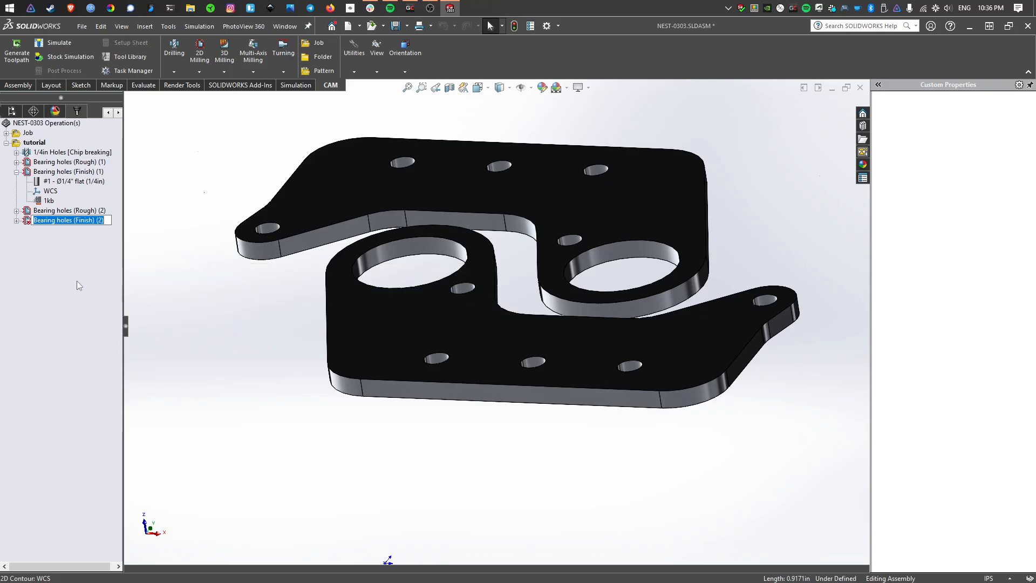
pyautogui.click(79, 221)
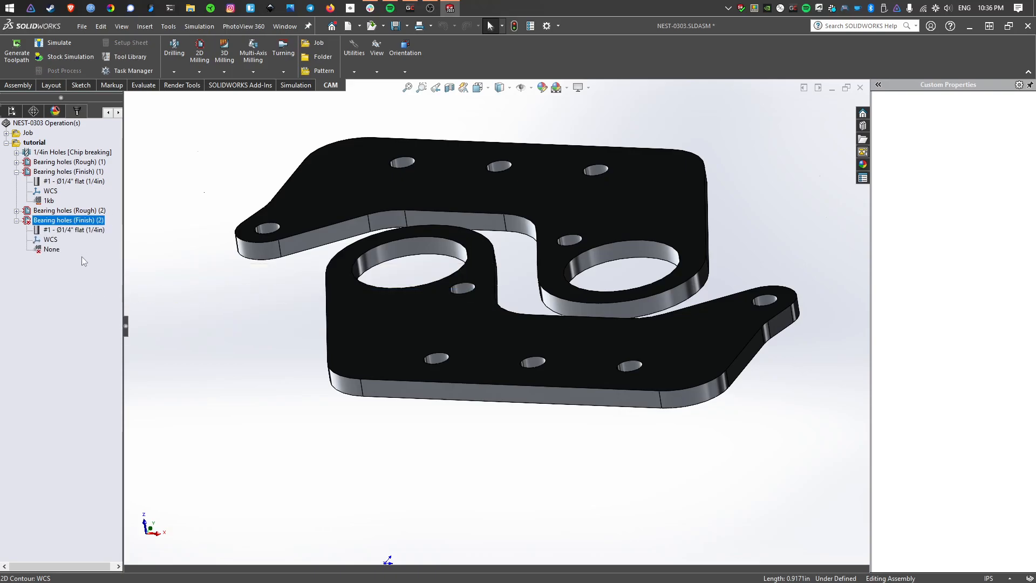
pyautogui.rightClick(79, 221)
pyautogui.click(84, 228)
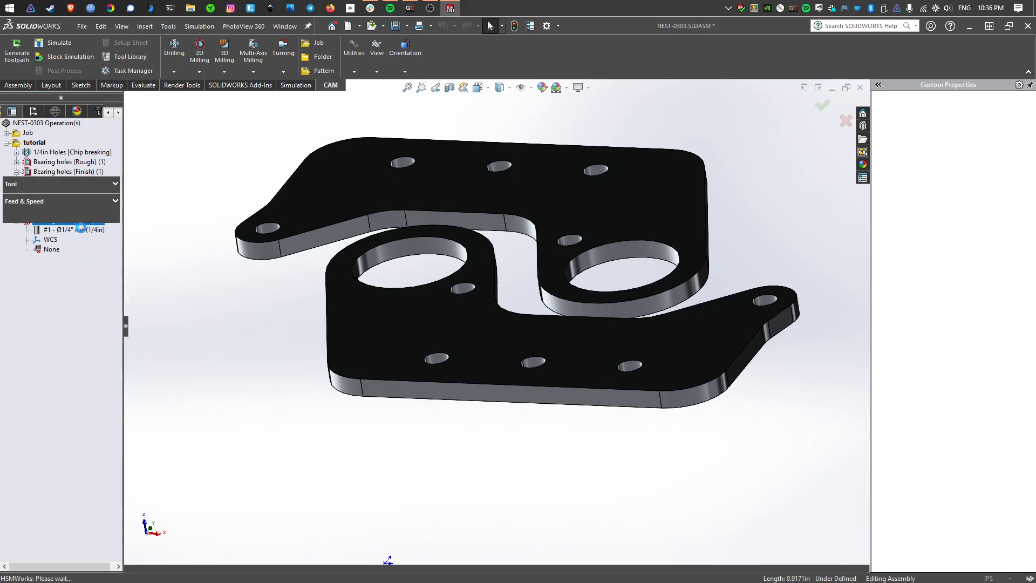
# - Set the outer top edges of both plates as the finishing contours, reverse both contour directions, and accept the operation
pyautogui.click(292, 234)
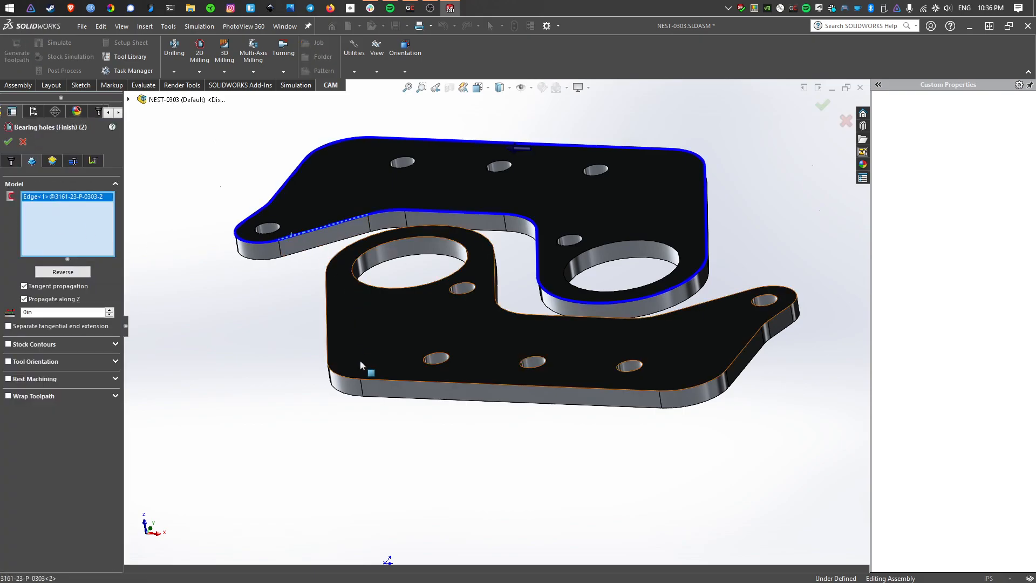
pyautogui.click(365, 390)
pyautogui.click(75, 272)
pyautogui.click(62, 196)
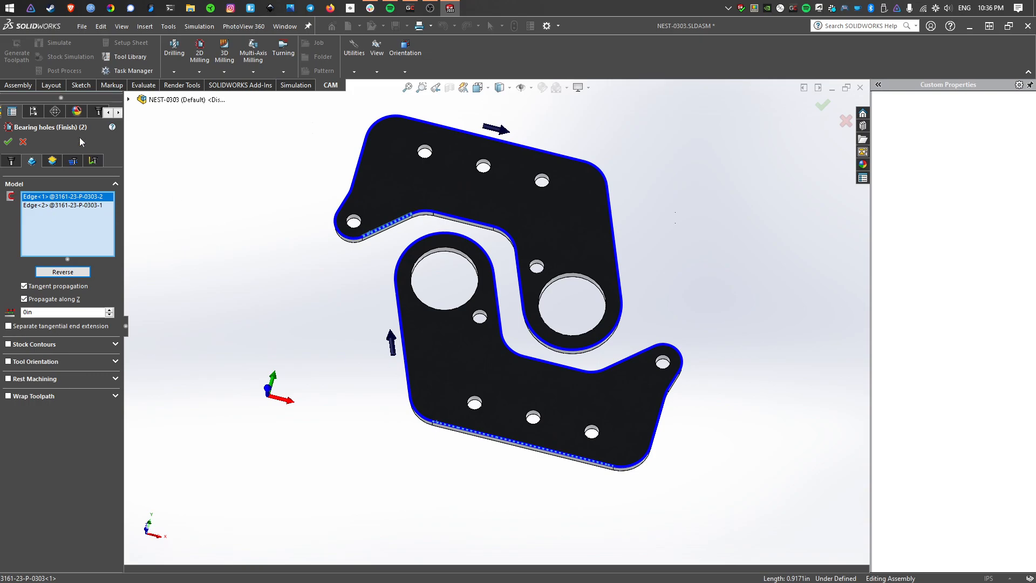
pyautogui.click(8, 142)
pyautogui.moveTo(362, 372); pyautogui.dragTo(353, 269, button='middle')
pyautogui.click(50, 287)
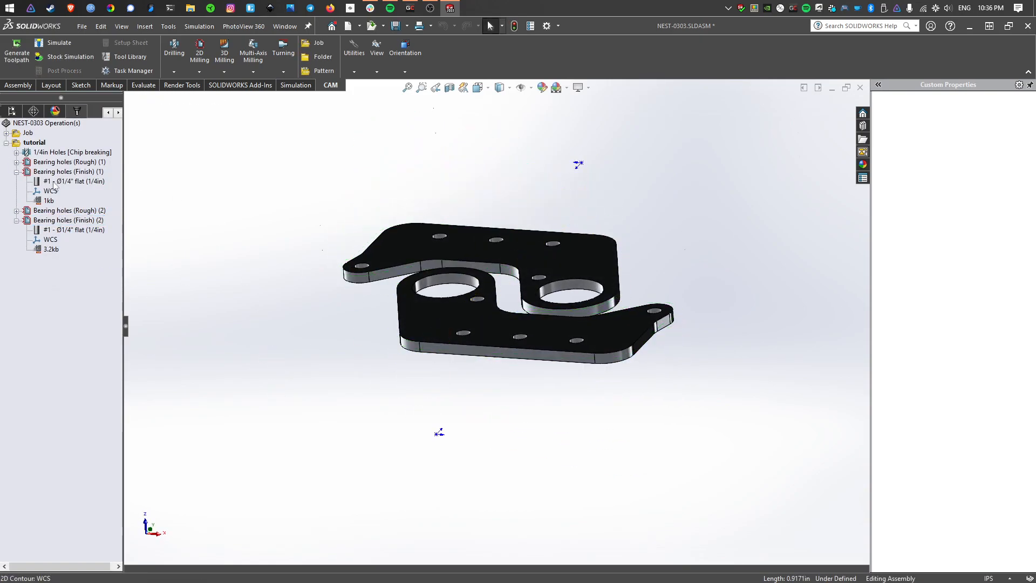
# - Collapse both finishing operations in the tree and review the first bearing hole roughing and finishing toolpaths
pyautogui.click(17, 172)
pyautogui.click(17, 191)
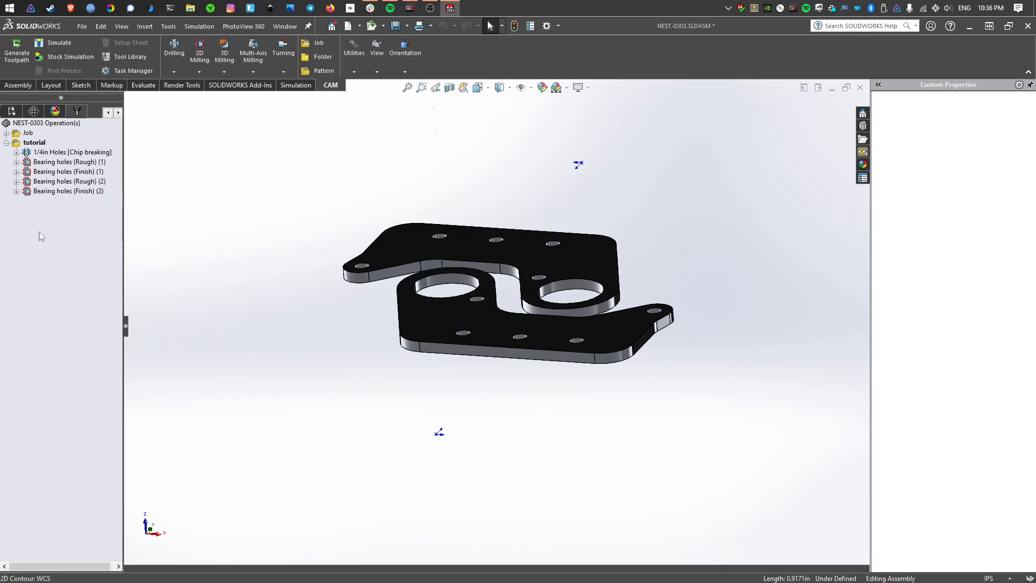
pyautogui.click(67, 162)
pyautogui.click(61, 172)
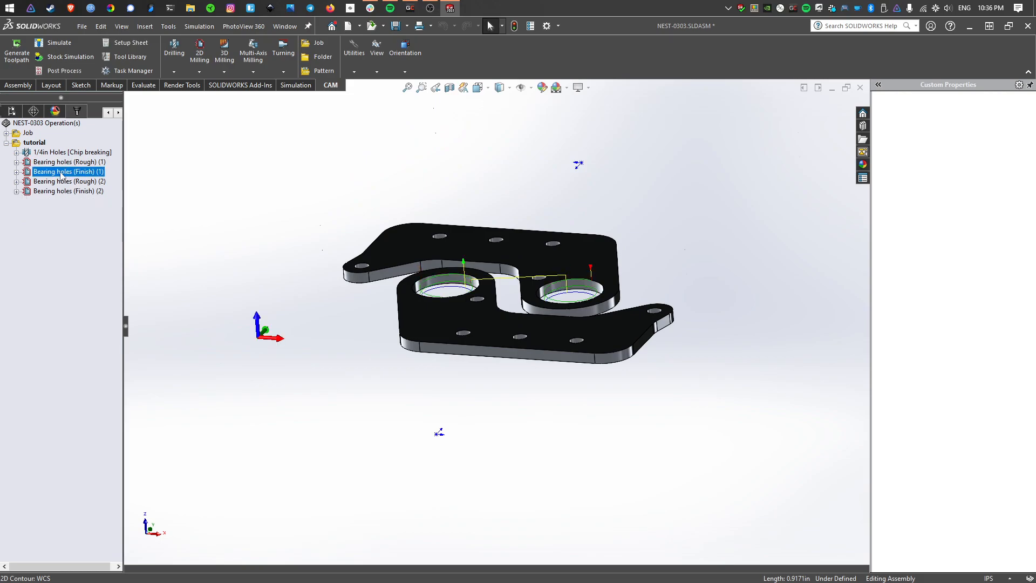
# - Rename the second bearing holes roughing operation as Outer Contour (Rough)
pyautogui.click(60, 182)
pyautogui.rightClick(60, 182)
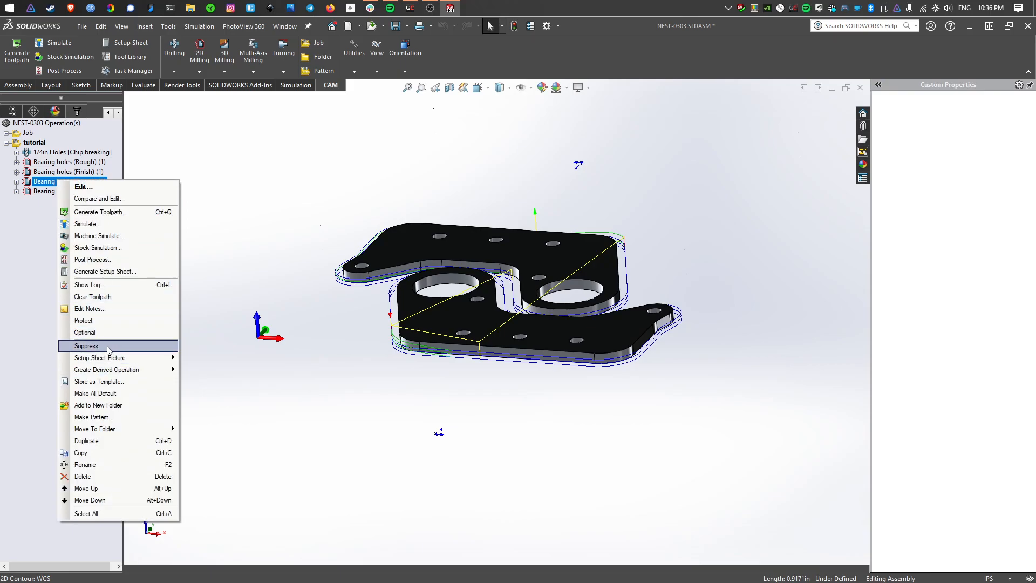
pyautogui.click(128, 461)
pyautogui.write('Outer Contou')
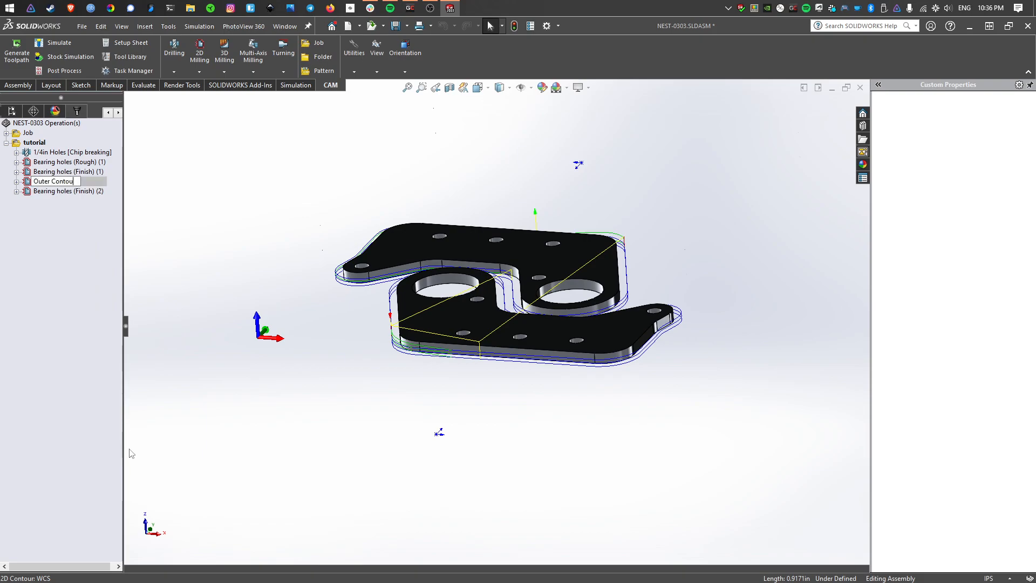
pyautogui.write('r (Rough)')
pyautogui.press('Return')
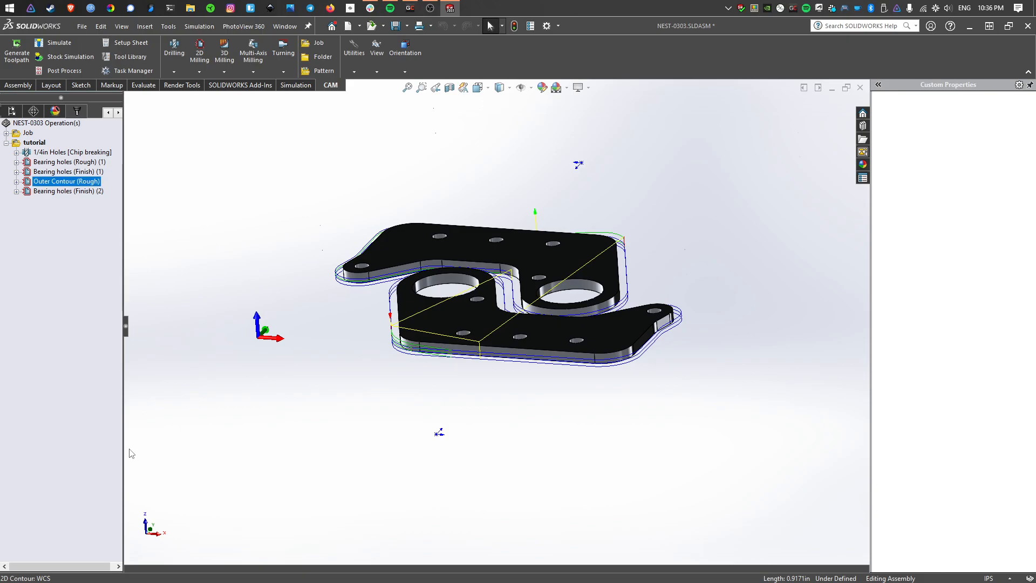
# - Rename the second bearing holes finishing operation as Outer Contour (Finish)
pyautogui.rightClick(85, 191)
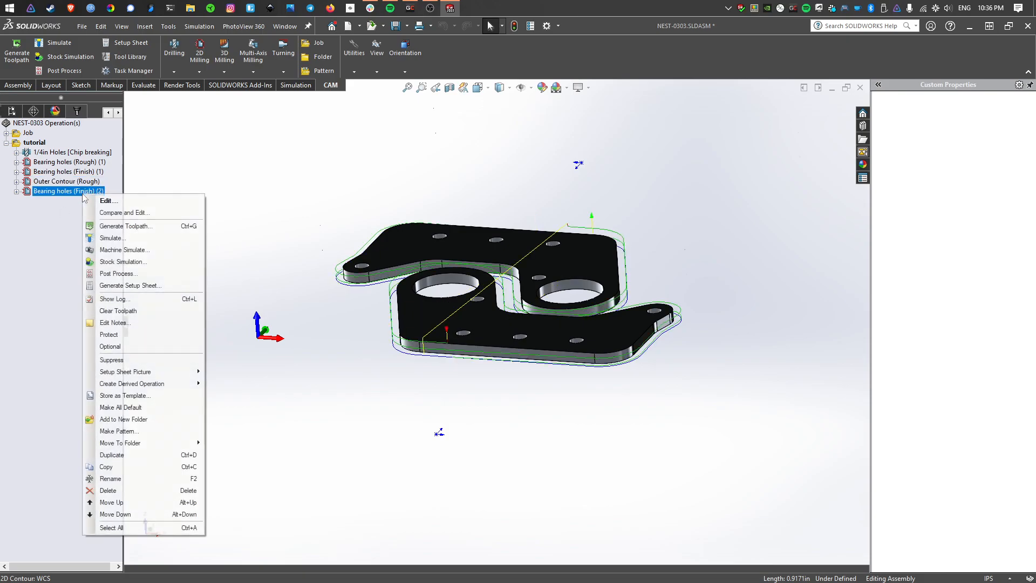
pyautogui.press('F2')
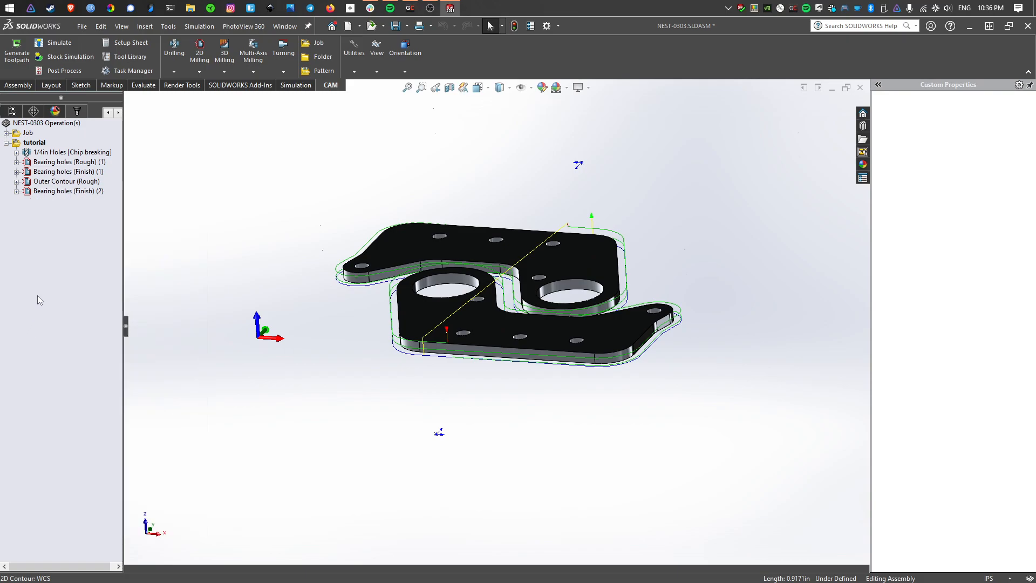
pyautogui.write('Outer ')
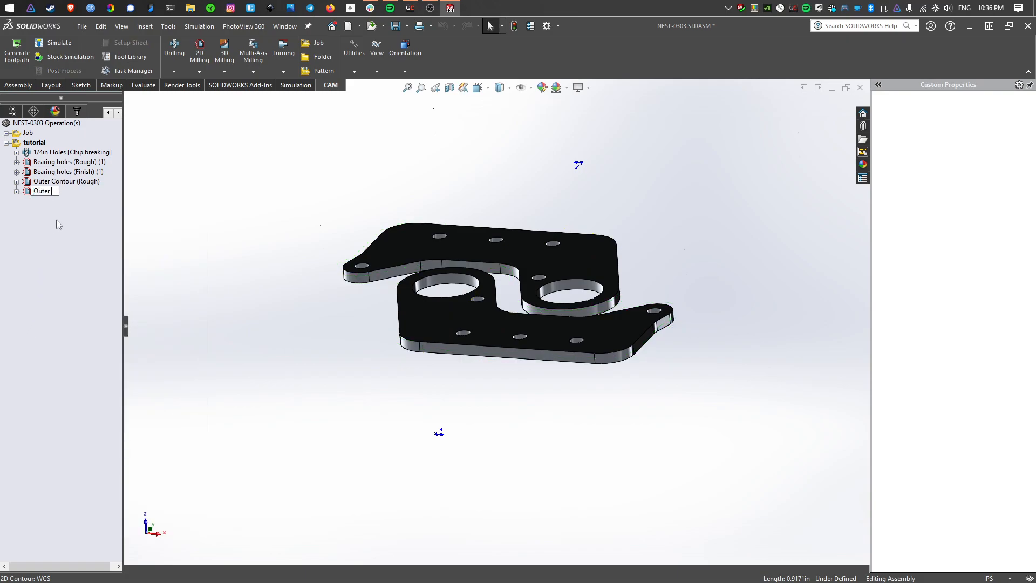
pyautogui.write('Contour (Finisyh')
pyautogui.press('BackSpace')
pyautogui.press('BackSpace')
pyautogui.write('h)')
pyautogui.press('Return')
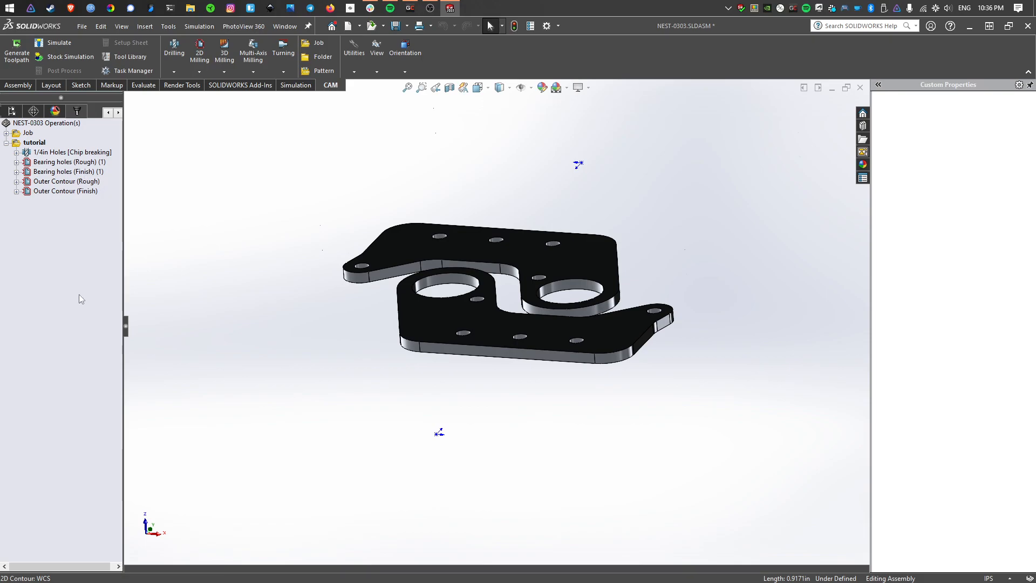
# - Open a stock simulation for the whole tutorial job and start playback of all its operations
pyautogui.click(17, 140)
pyautogui.moveTo(275, 189); pyautogui.dragTo(278, 223, button='middle')
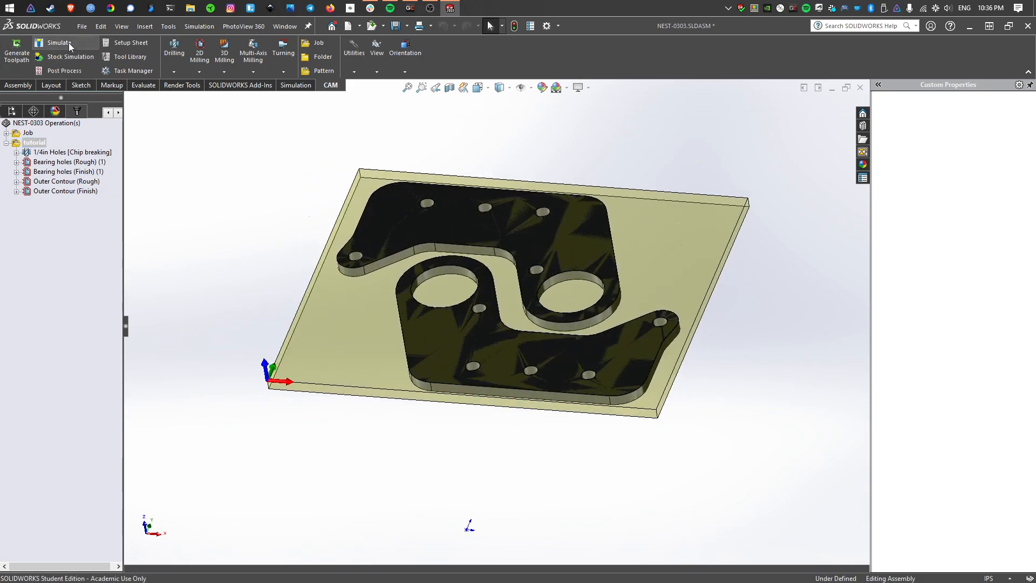
pyautogui.click(68, 42)
pyautogui.moveTo(391, 232); pyautogui.dragTo(368, 242, button='middle')
pyautogui.click(8, 143)
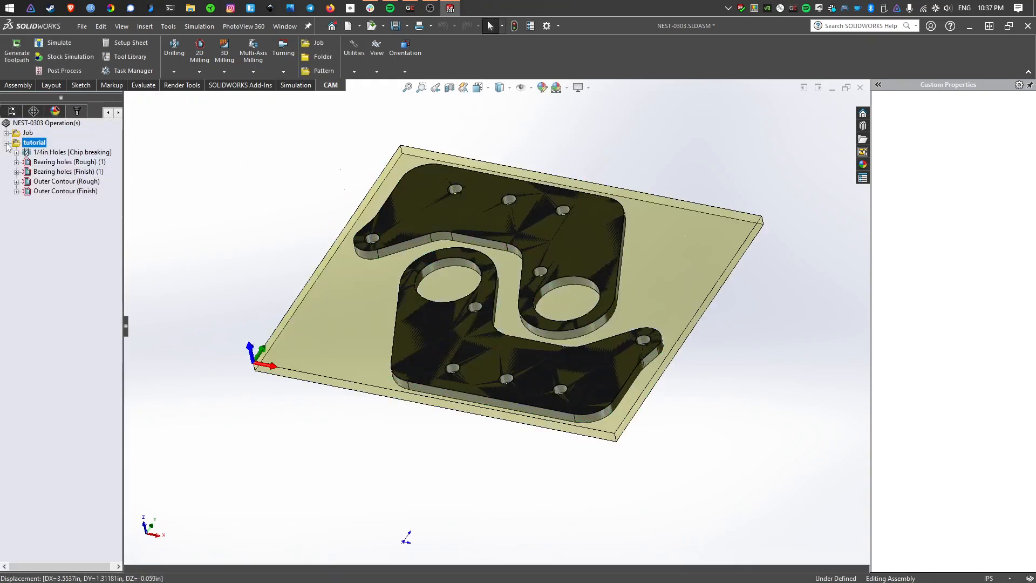
pyautogui.click(75, 58)
pyautogui.moveTo(384, 244); pyautogui.dragTo(118, 241, button='middle')
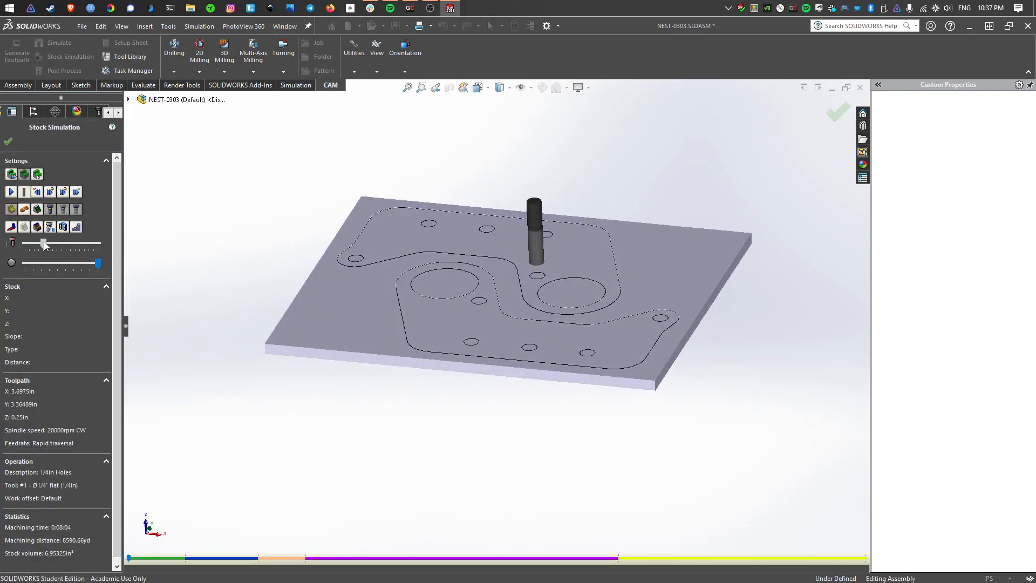
pyautogui.click(11, 192)
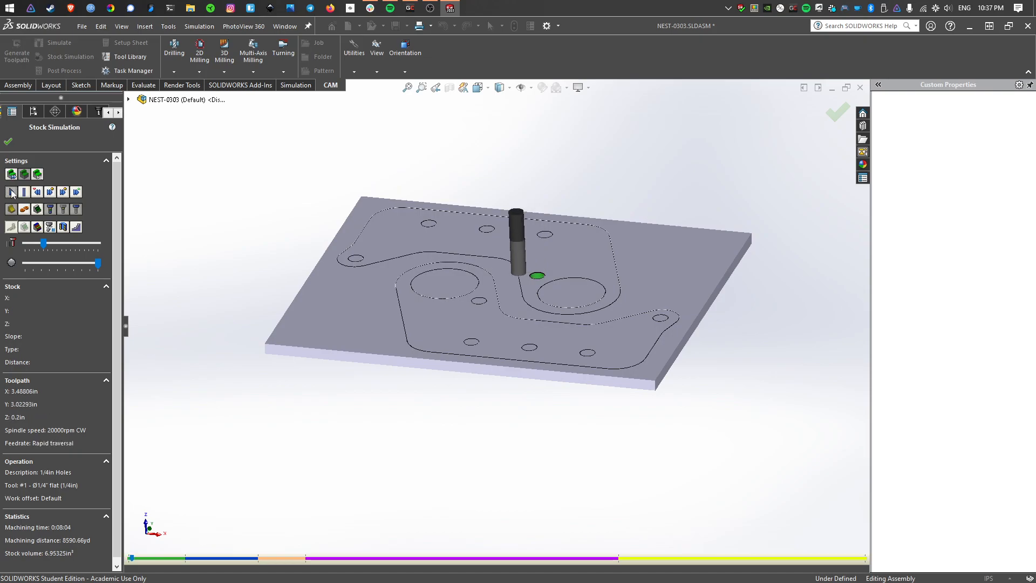
# - Slow the stock simulation playback and examine the cutting of the 1/4in holes and the first bearing hole's roughing
pyautogui.moveTo(475, 292); pyautogui.dragTo(483, 271, button='middle')
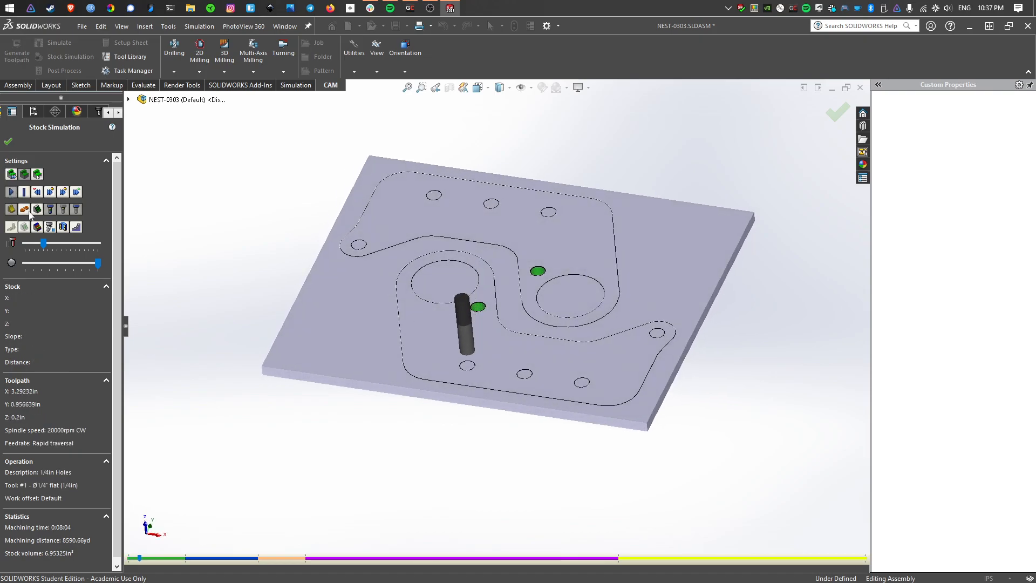
pyautogui.moveTo(44, 244); pyautogui.dragTo(30, 248)
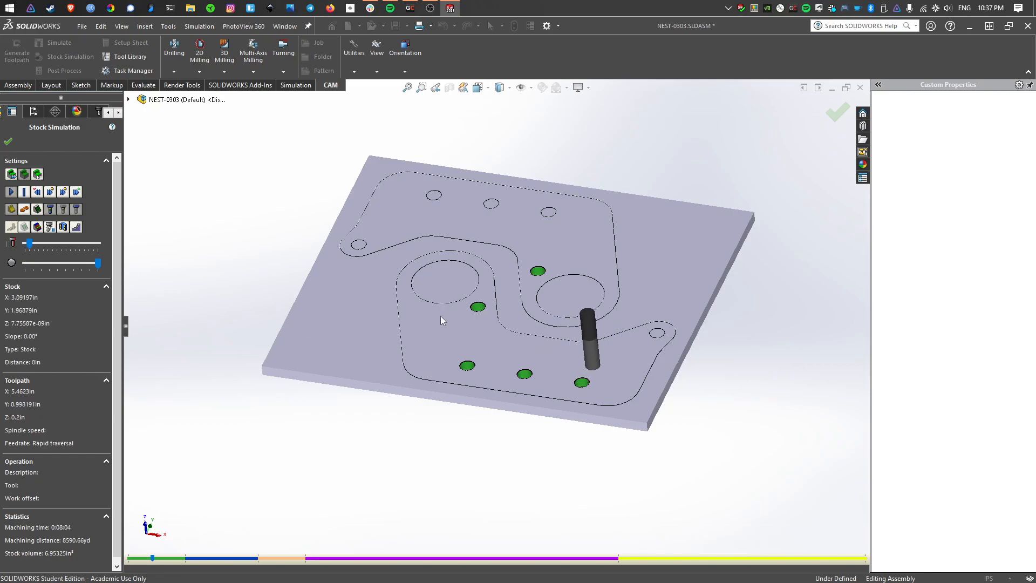
pyautogui.moveTo(31, 247)
pyautogui.mouseDown()
pyautogui.moveTo(55, 249)
pyautogui.moveTo(40, 247)
pyautogui.mouseUp()
pyautogui.scroll(-5, 412, 251)
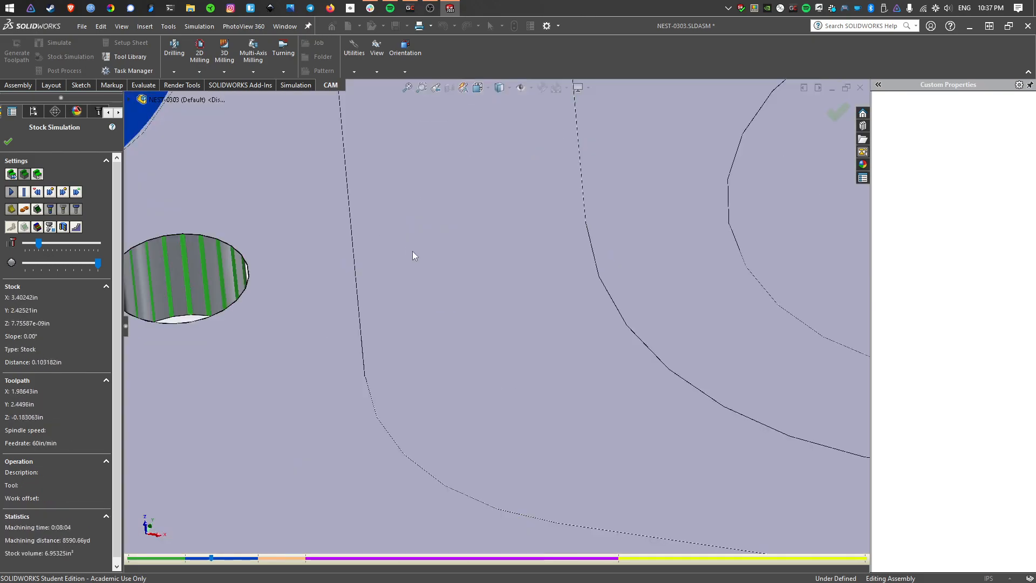
pyautogui.scroll(3, 364, 238)
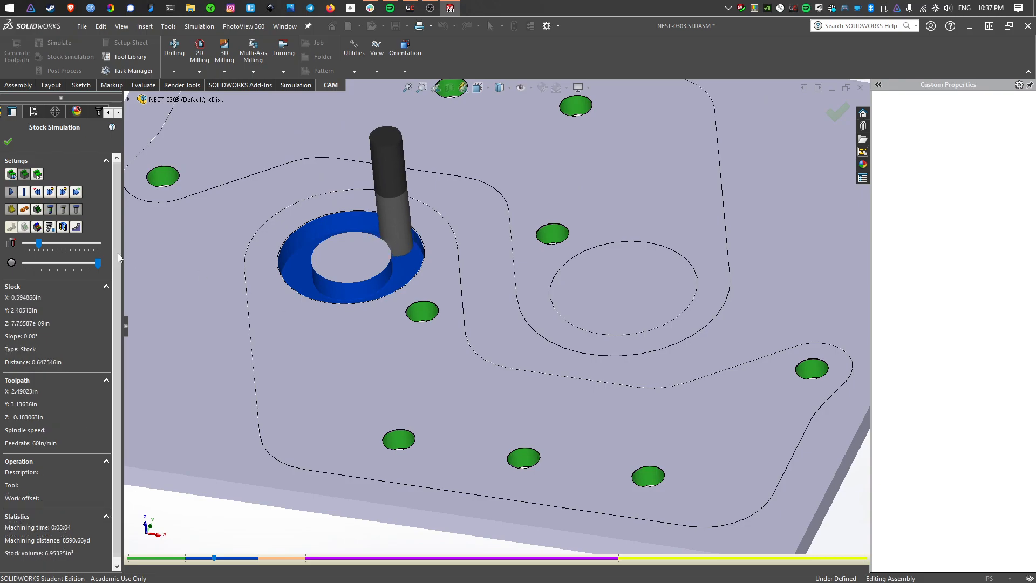
# - Raise the simulation speed slightly and examine the second bearing hole's roughing from several angles
pyautogui.moveTo(39, 248); pyautogui.dragTo(45, 248)
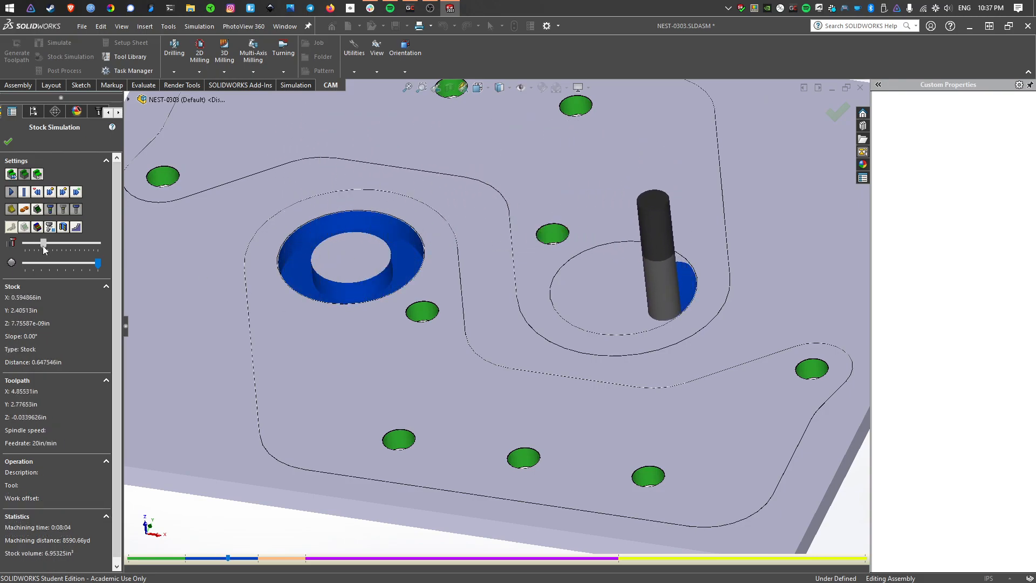
pyautogui.moveTo(324, 300); pyautogui.dragTo(246, 245, button='middle')
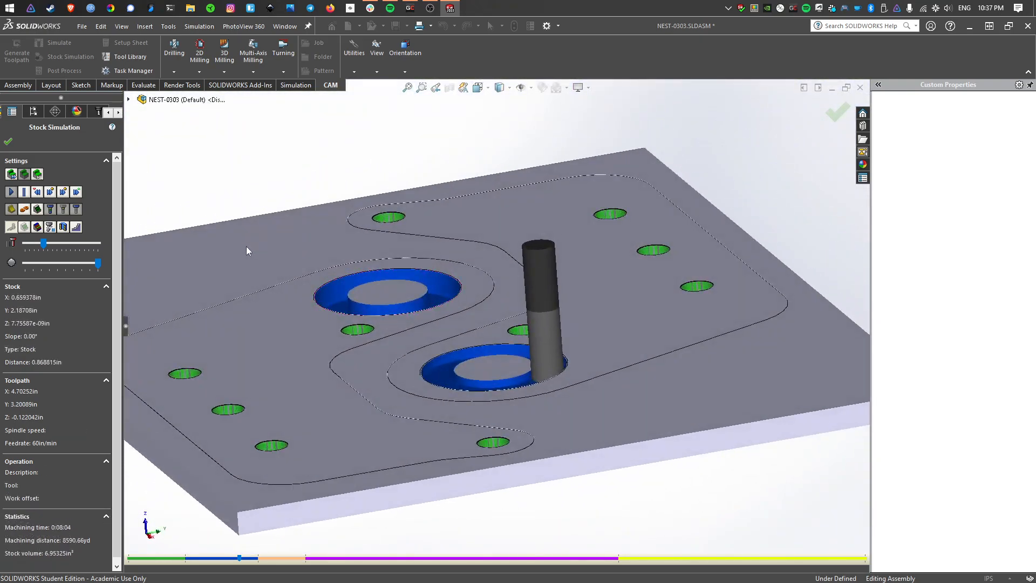
pyautogui.scroll(-3, 291, 255)
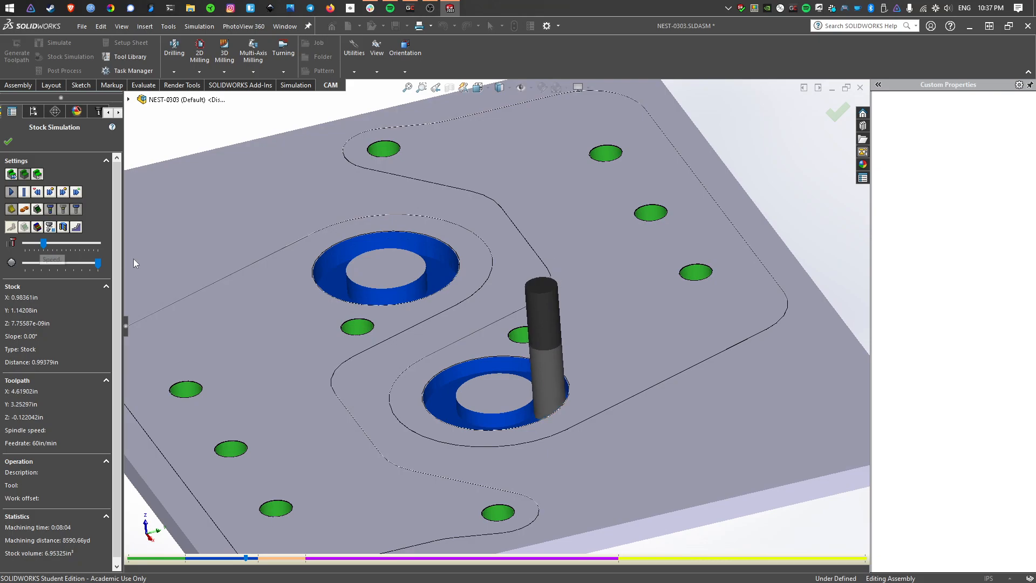
pyautogui.scroll(3, 442, 417)
pyautogui.scroll(5, 441, 417)
pyautogui.moveTo(452, 402); pyautogui.dragTo(489, 383, button='middle')
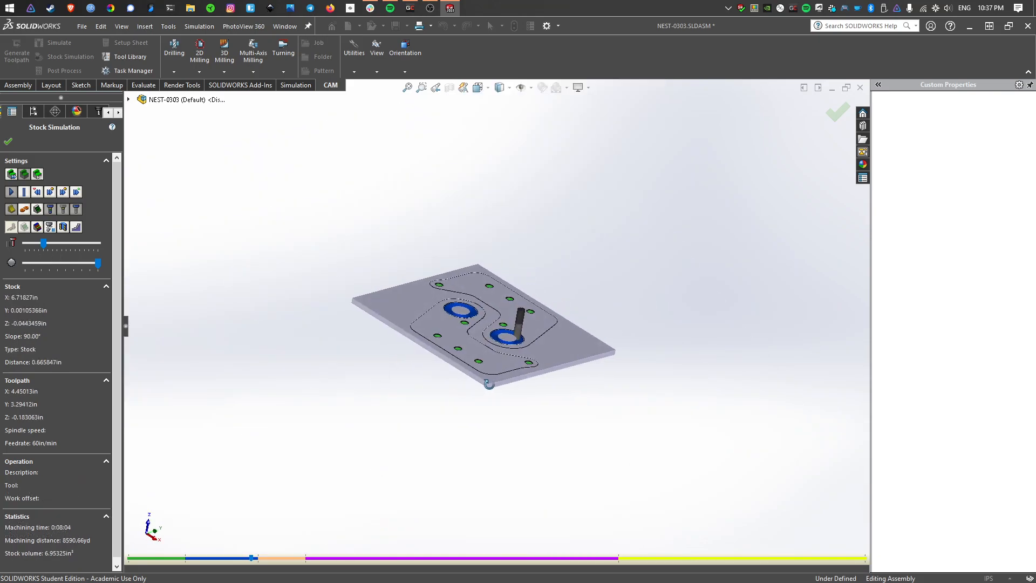
# - Speed up the simulation to run through the outer contour operations and close the stock simulation
pyautogui.moveTo(43, 243); pyautogui.dragTo(66, 243)
pyautogui.moveTo(371, 313); pyautogui.dragTo(501, 340, button='middle')
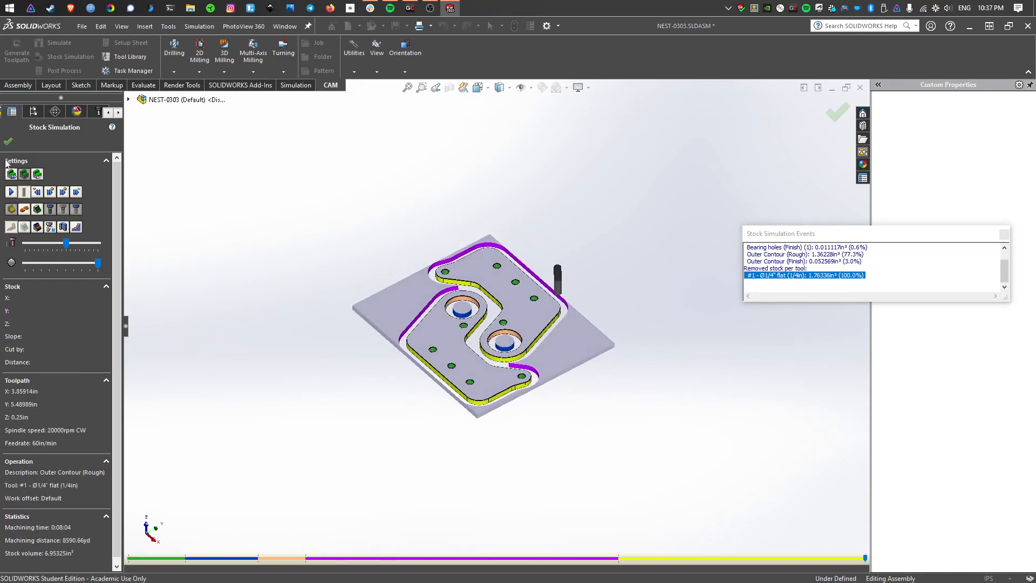
pyautogui.click(8, 142)
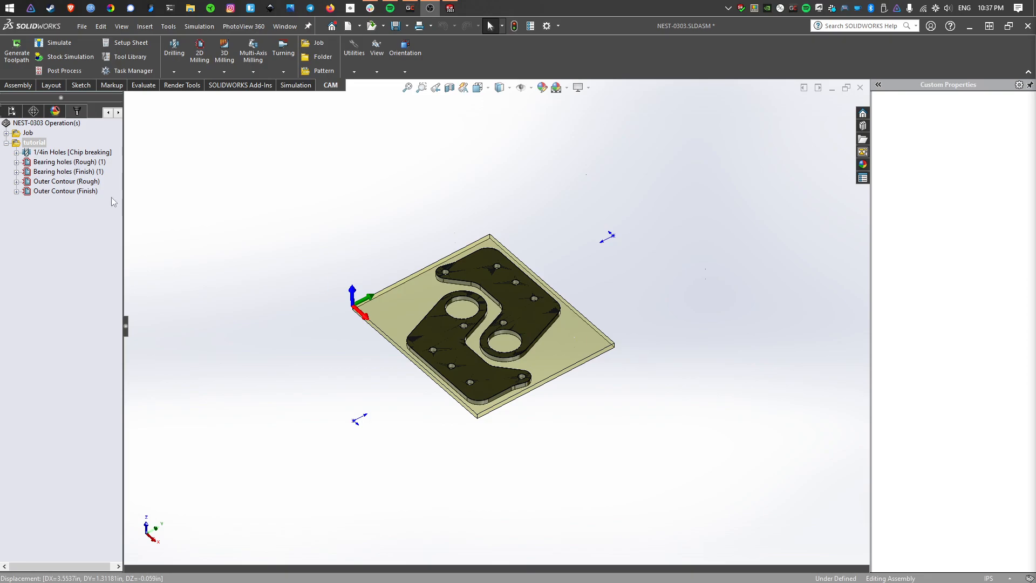
pyautogui.moveTo(343, 365); pyautogui.dragTo(309, 340, button='middle')
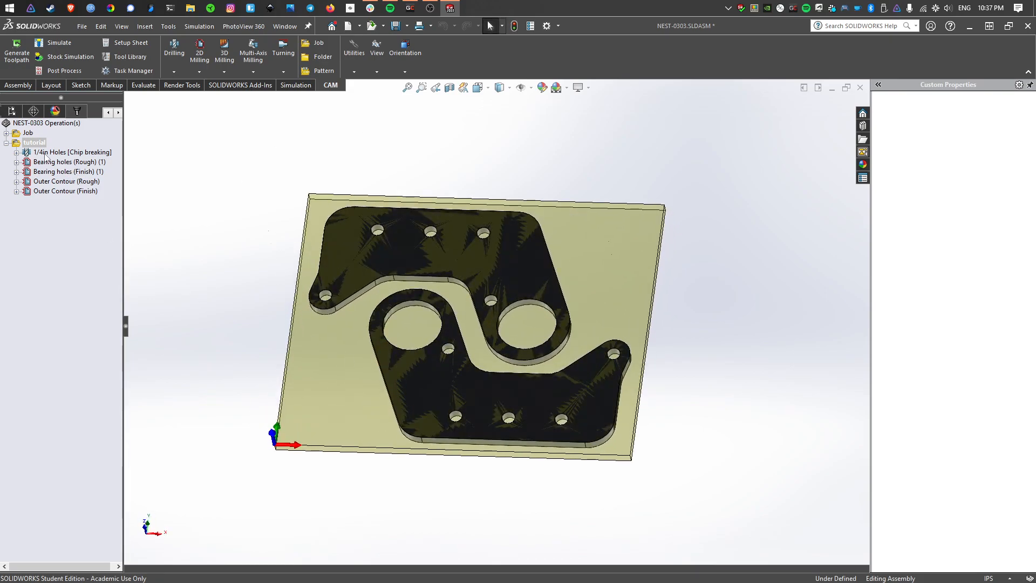
pyautogui.rightClick(27, 134)
pyautogui.click(24, 144)
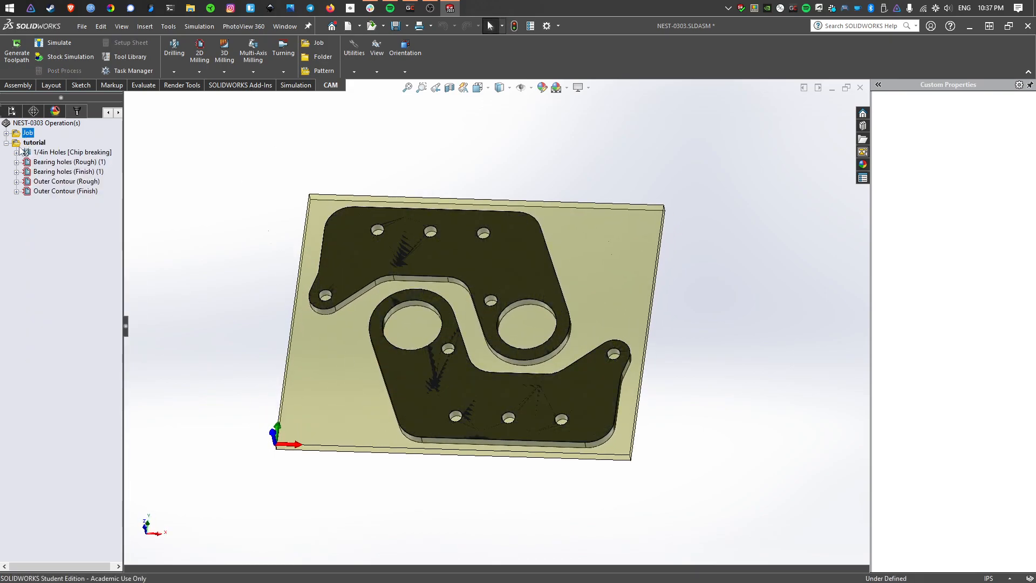
pyautogui.click(28, 144)
pyautogui.click(48, 255)
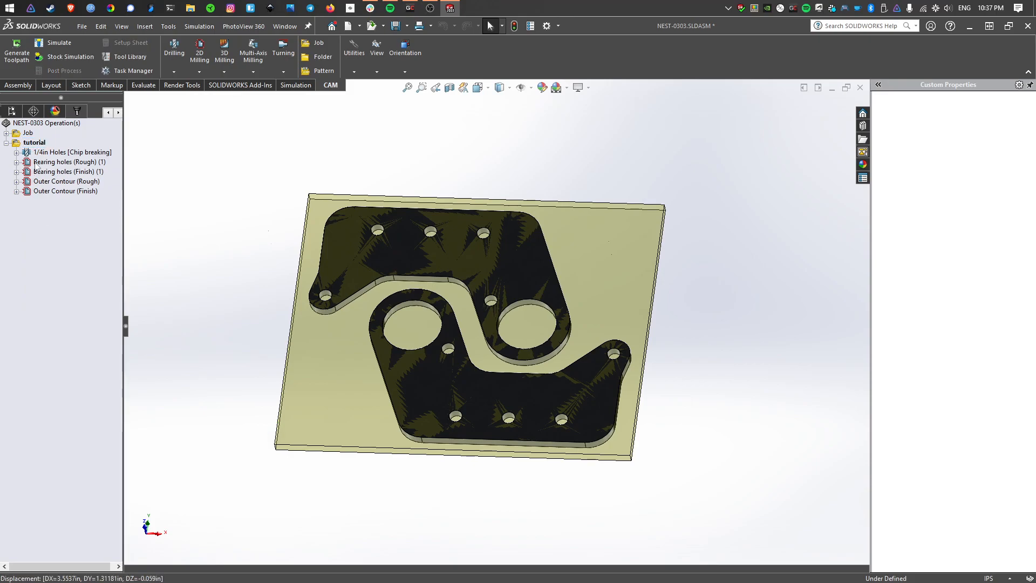
# - Generate a setup sheet for all tutorial job operations into the CNC CAM folder inside 3161-23-A-0300
pyautogui.rightClick(37, 144)
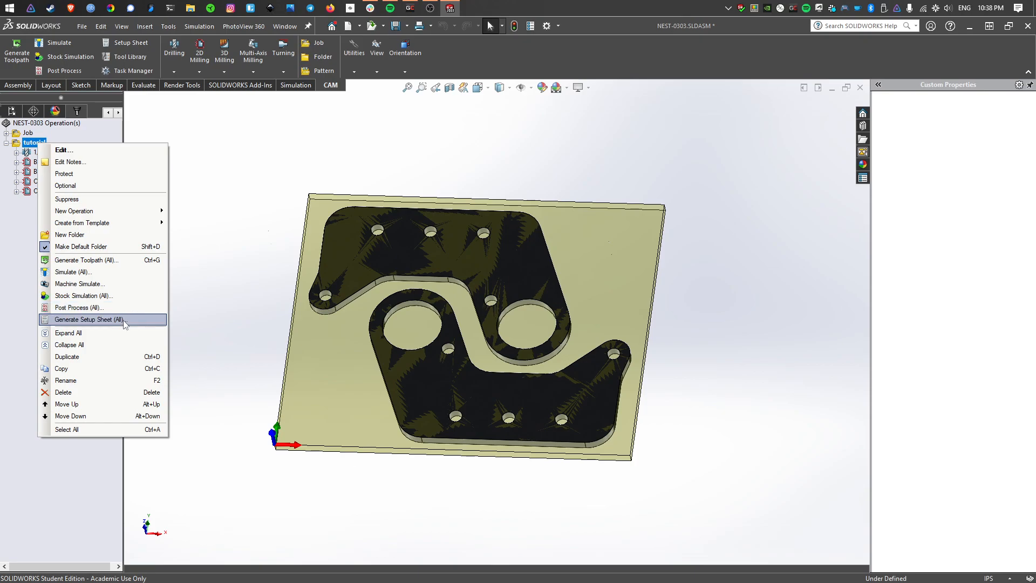
pyautogui.click(123, 319)
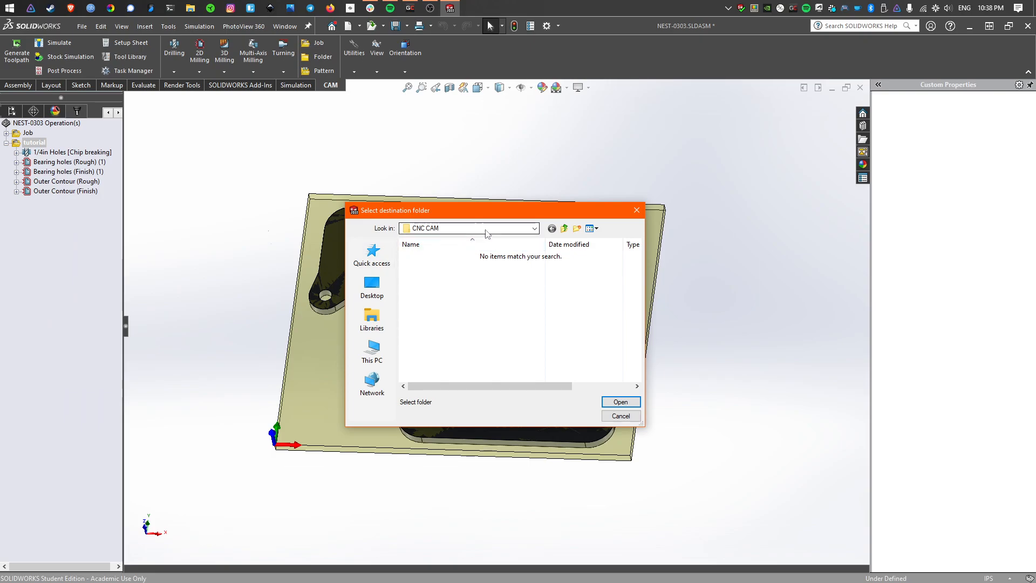
pyautogui.click(565, 228)
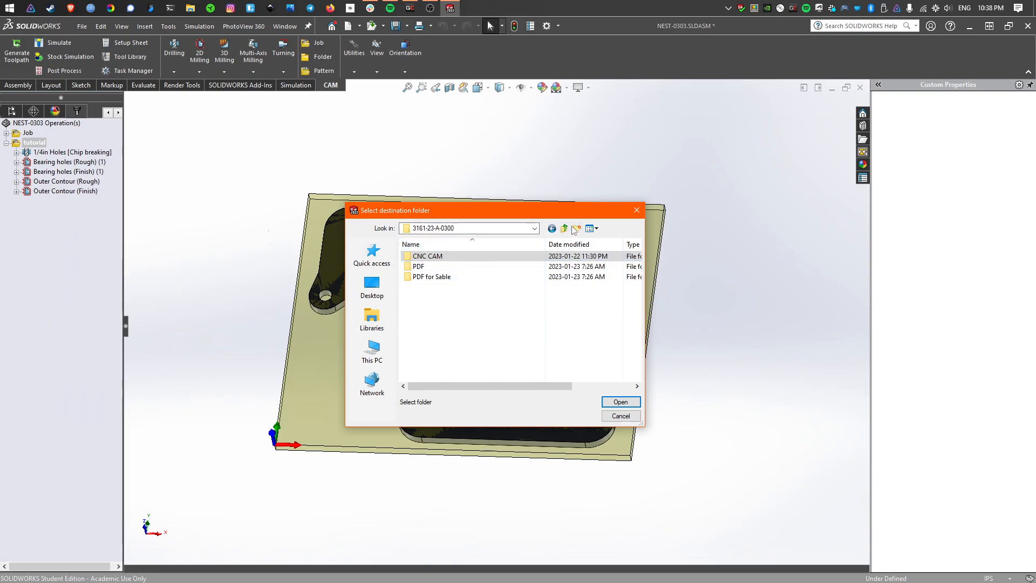
pyautogui.click(565, 229)
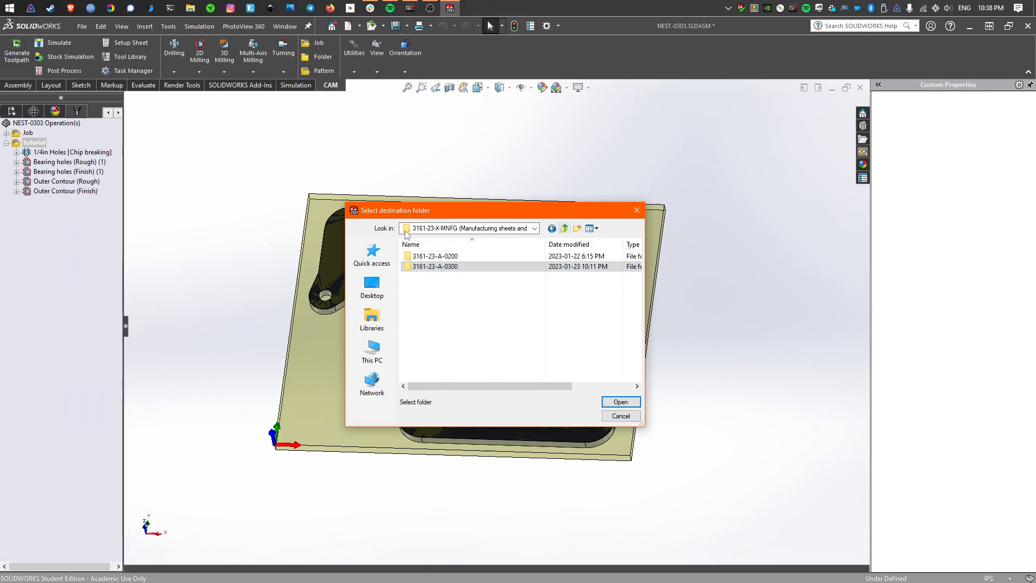
pyautogui.click(565, 229)
pyautogui.doubleClick(440, 339)
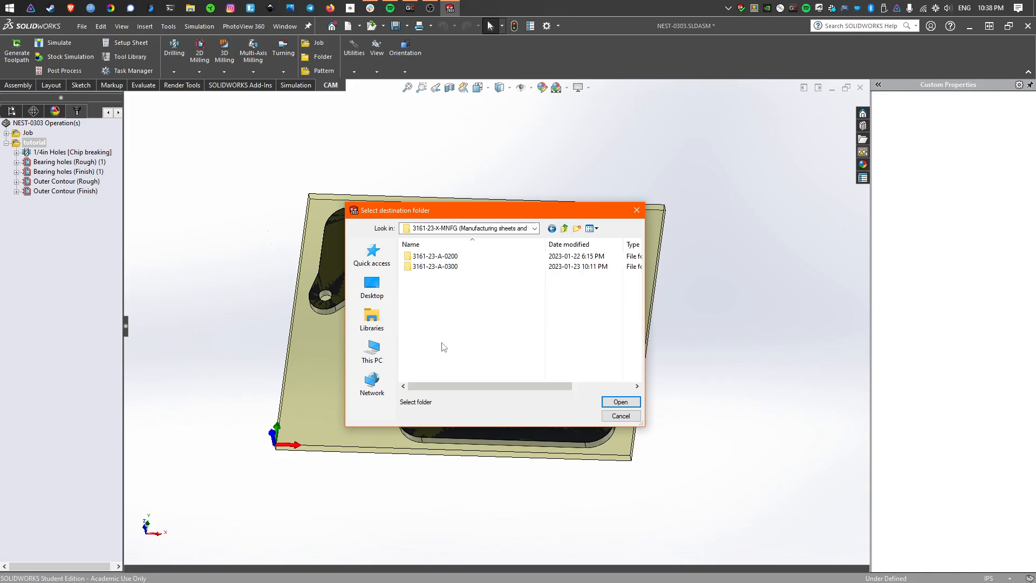
pyautogui.doubleClick(473, 268)
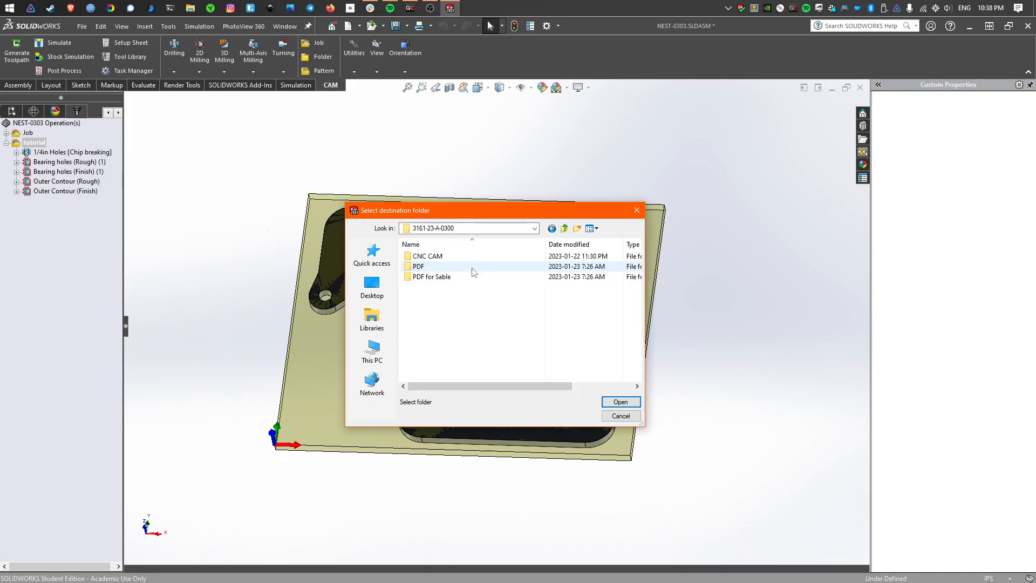
pyautogui.doubleClick(428, 256)
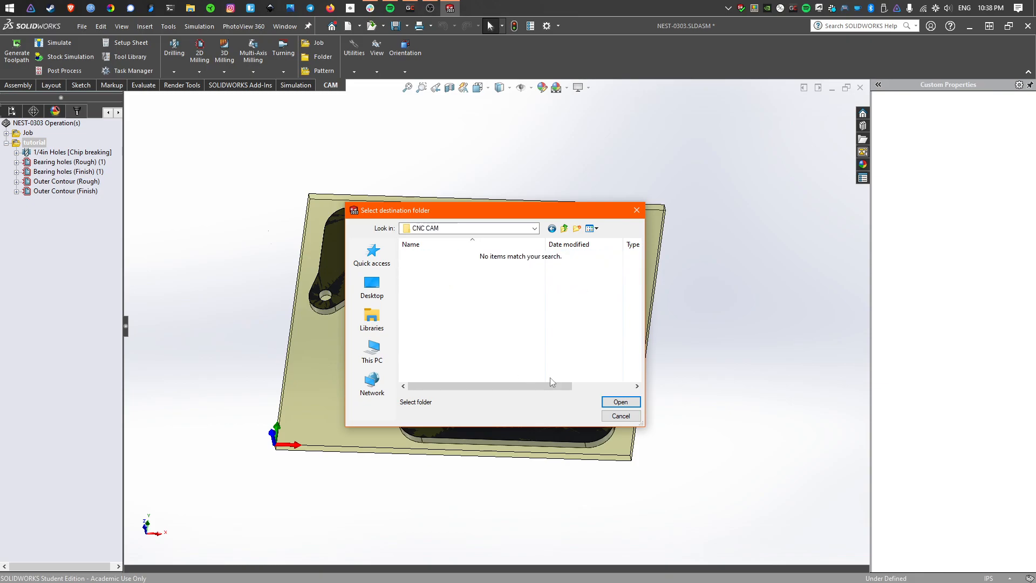
pyautogui.click(621, 401)
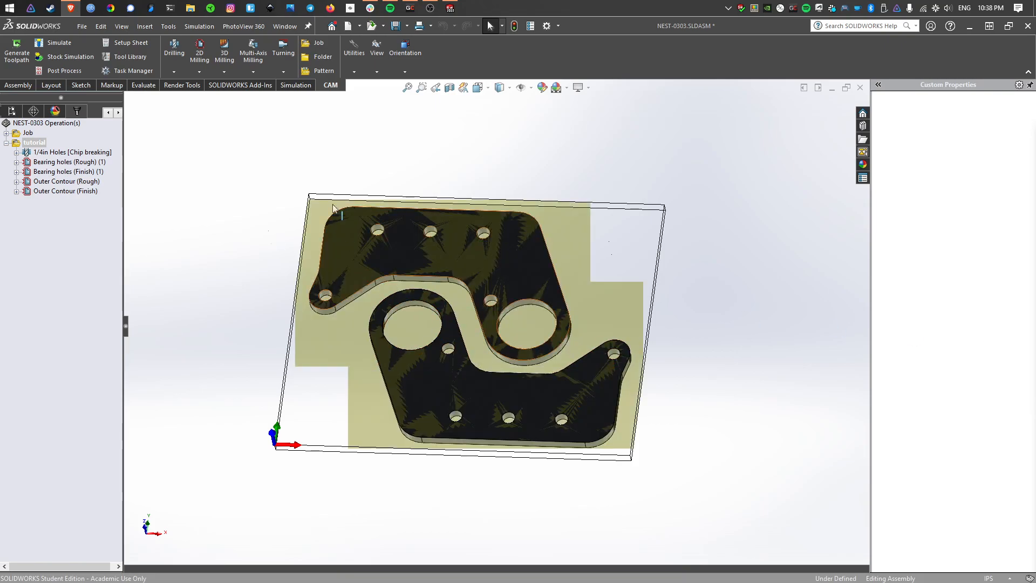
# - Orient the nested plates to the standard Front view
pyautogui.press('space')
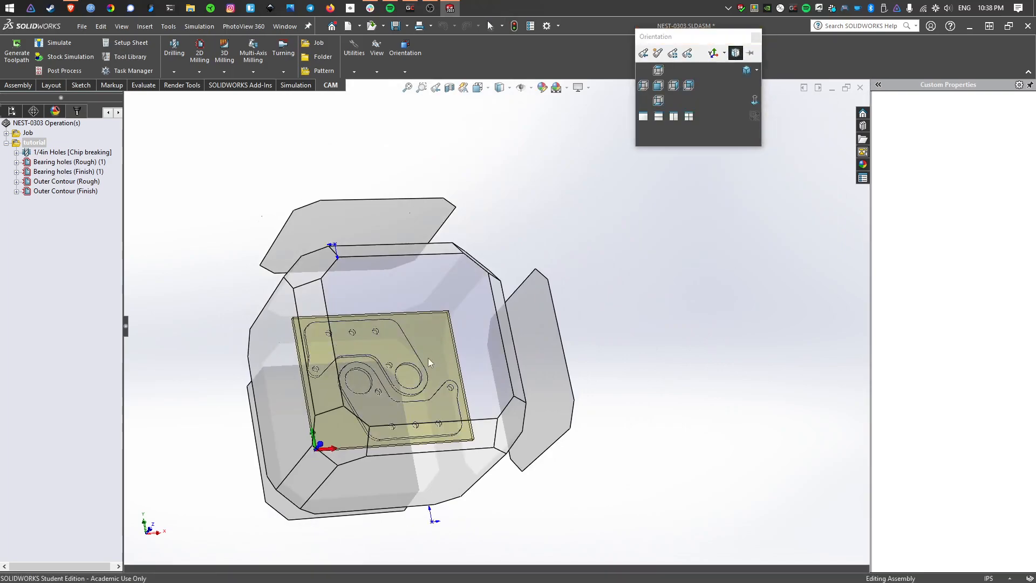
pyautogui.click(428, 357)
pyautogui.press('space')
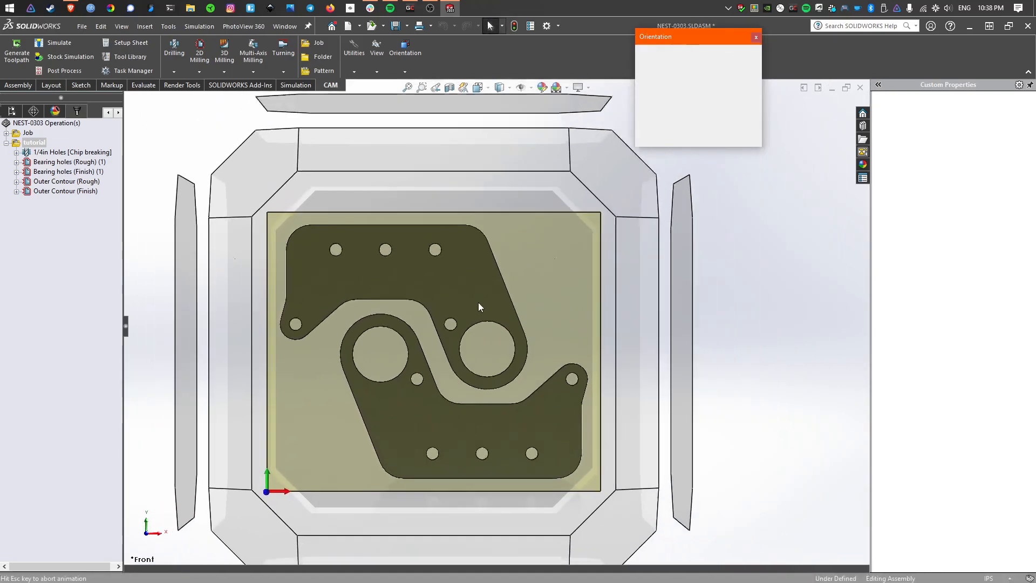
pyautogui.click(392, 386)
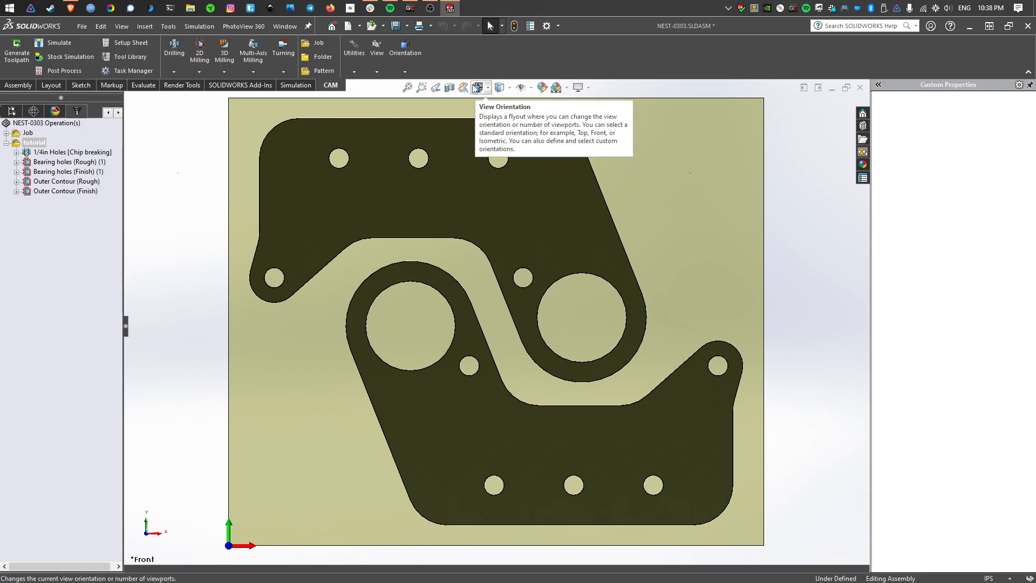
pyautogui.click(477, 87)
pyautogui.click(419, 388)
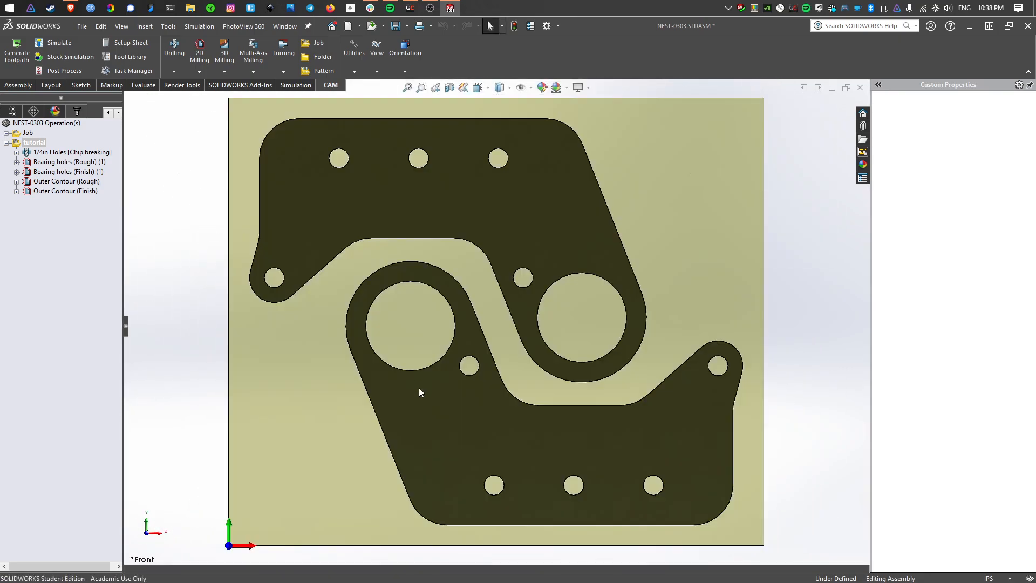
# - Regenerate the tutorial job's setup sheet from the Front view into the CNC CAM folder
pyautogui.rightClick(36, 144)
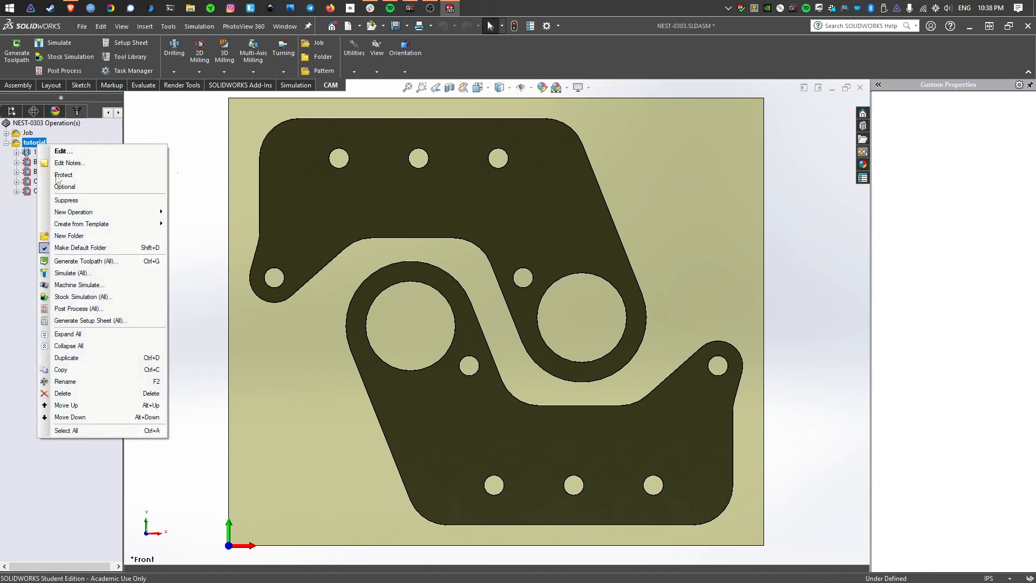
pyautogui.click(108, 322)
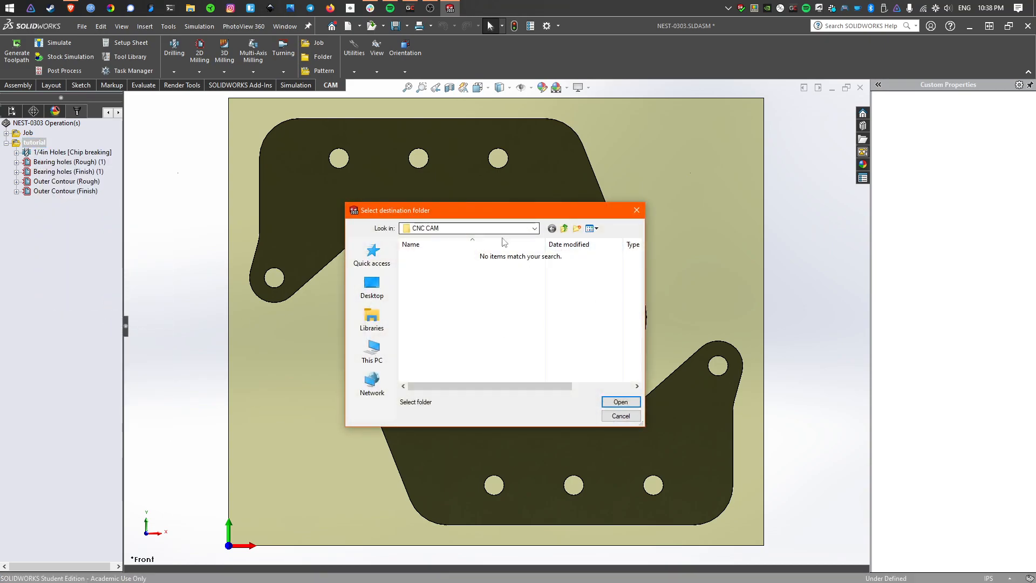
pyautogui.click(619, 401)
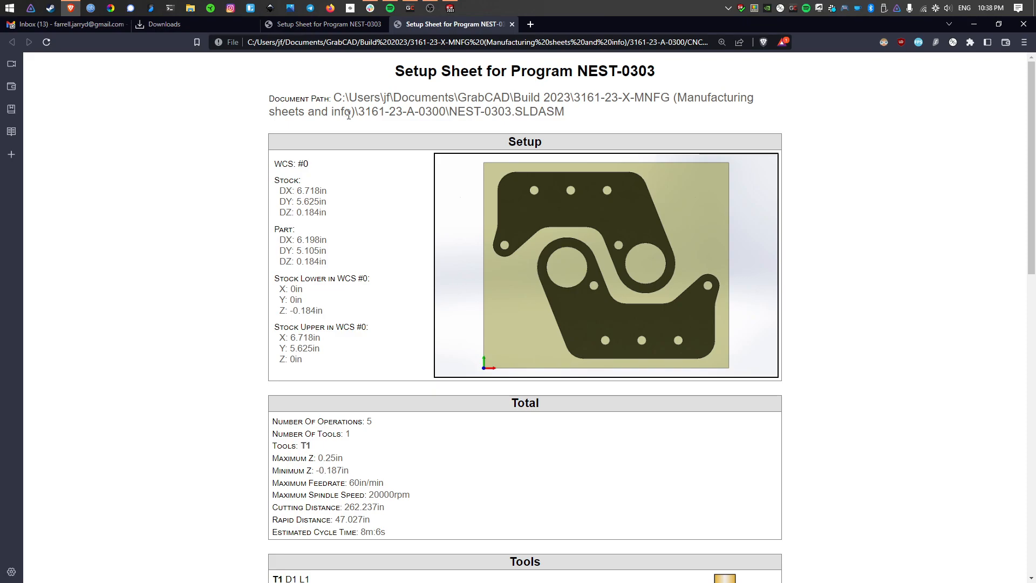
# - Examine the document path and assembly file name at the head of the NEST-0303 setup sheet
pyautogui.moveTo(329, 99); pyautogui.dragTo(604, 118)
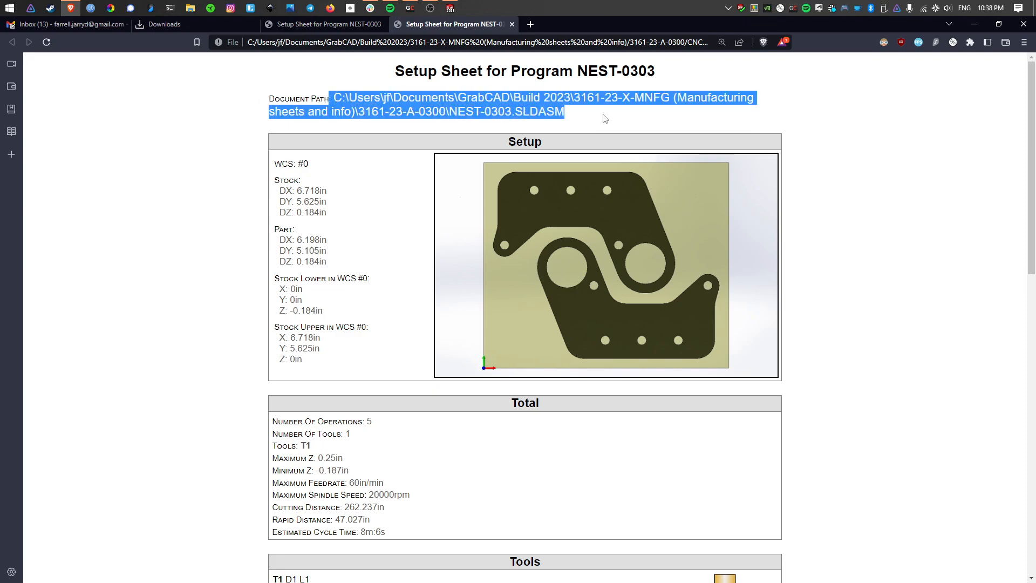
pyautogui.click(559, 119)
pyautogui.doubleClick(535, 111)
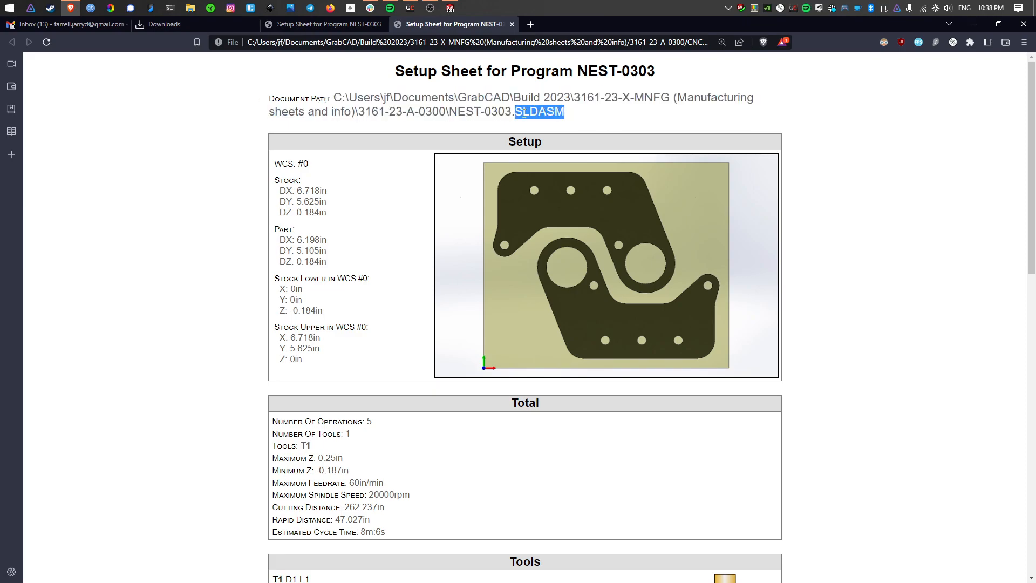
pyautogui.click(550, 136)
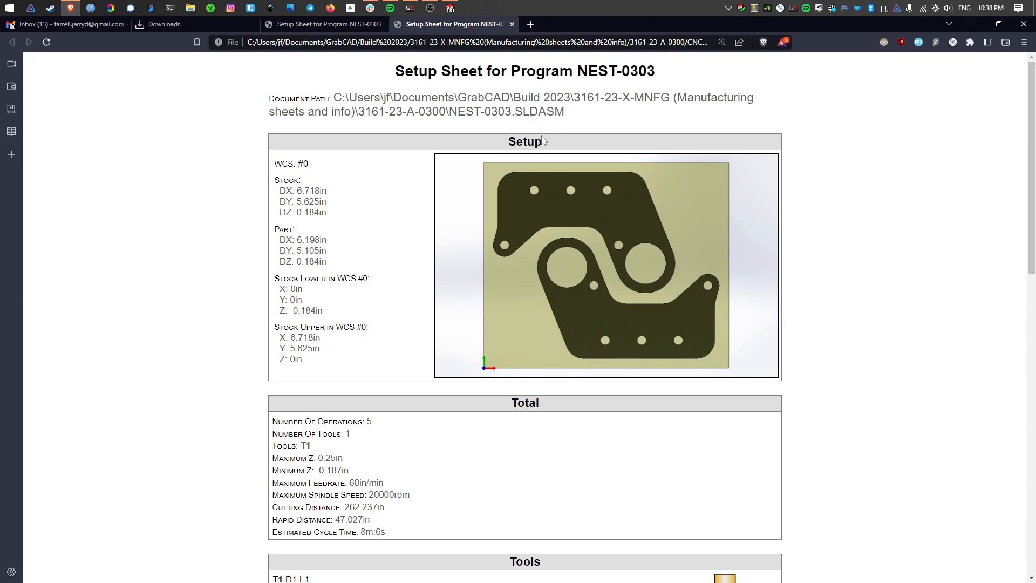
pyautogui.moveTo(448, 111); pyautogui.dragTo(517, 111)
pyautogui.click(516, 111)
pyautogui.moveTo(457, 98); pyautogui.dragTo(572, 112)
pyautogui.click(560, 112)
# - Examine the stock and part dimensions in the Setup section of the setup sheet
pyautogui.moveTo(274, 181); pyautogui.dragTo(334, 217)
pyautogui.click(317, 210)
pyautogui.moveTo(280, 178); pyautogui.dragTo(326, 216)
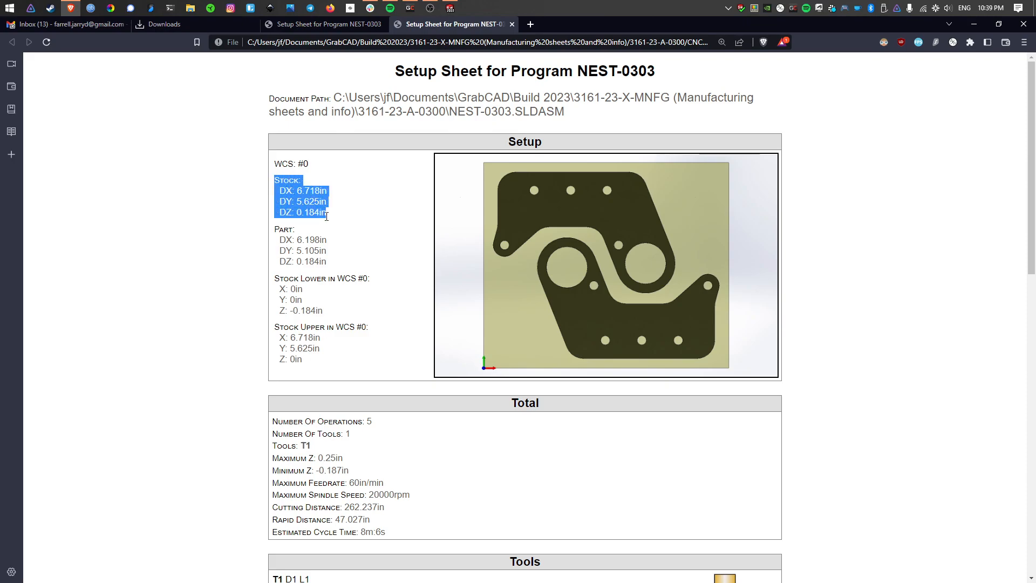
pyautogui.click(300, 190)
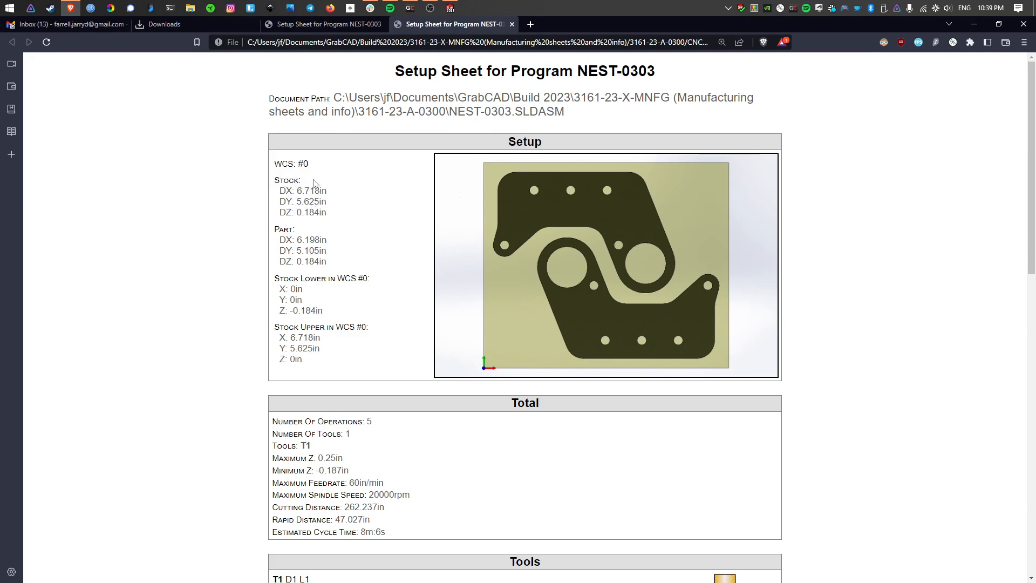
pyautogui.moveTo(305, 212); pyautogui.dragTo(309, 192)
pyautogui.click(303, 211)
pyautogui.click(310, 196)
pyautogui.moveTo(294, 239); pyautogui.dragTo(317, 262)
pyautogui.click(359, 311)
# - Examine the Total section of the setup sheet, covering tools, feedrate, spindle speed, cutting distances and estimated cycle time
pyautogui.scroll(-2, 363, 452)
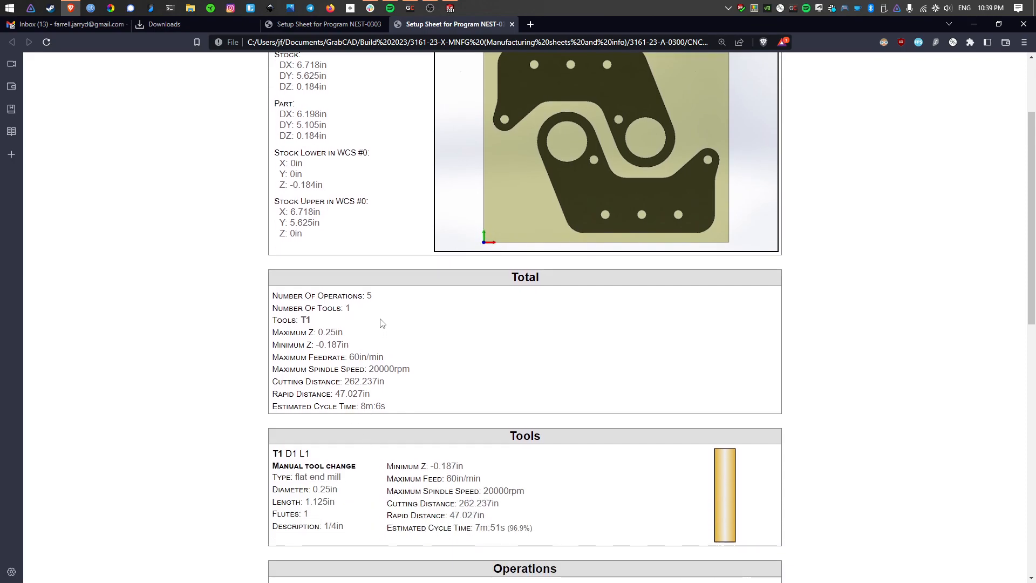
pyautogui.scroll(-2, 380, 323)
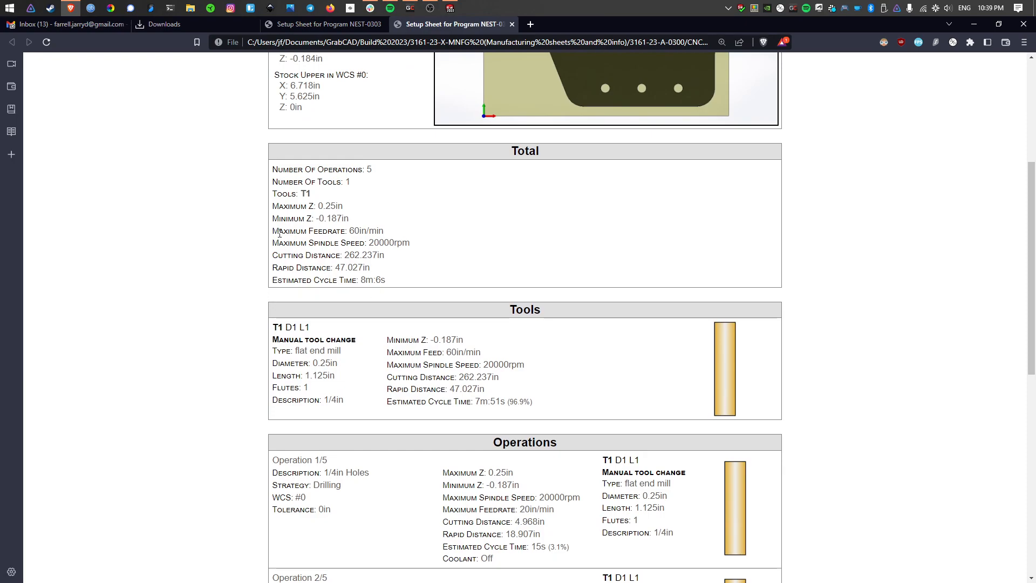
pyautogui.moveTo(280, 169); pyautogui.dragTo(355, 184)
pyautogui.click(358, 181)
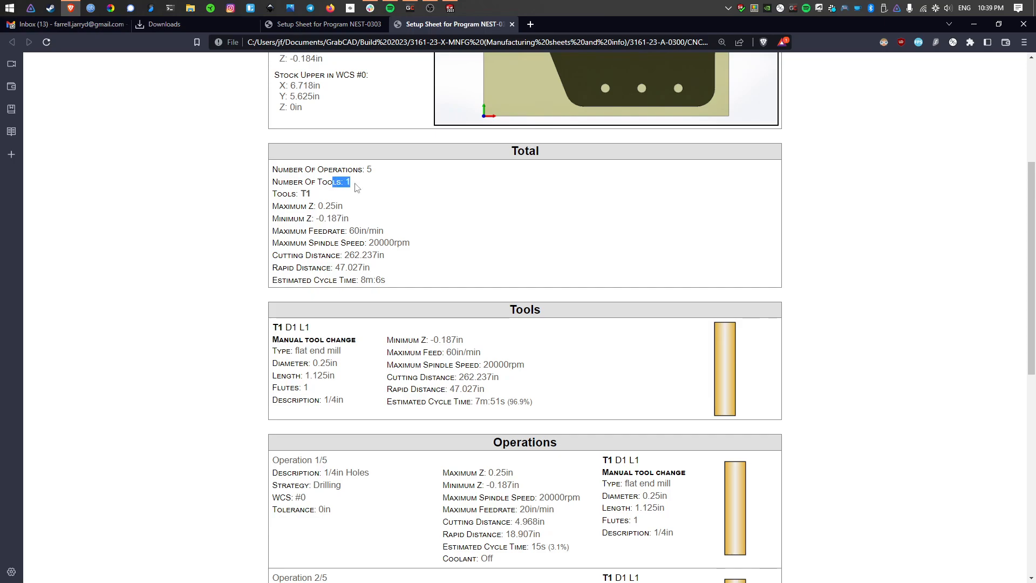
pyautogui.click(348, 182)
pyautogui.moveTo(295, 195); pyautogui.dragTo(374, 242)
pyautogui.click(308, 194)
pyautogui.click(280, 210)
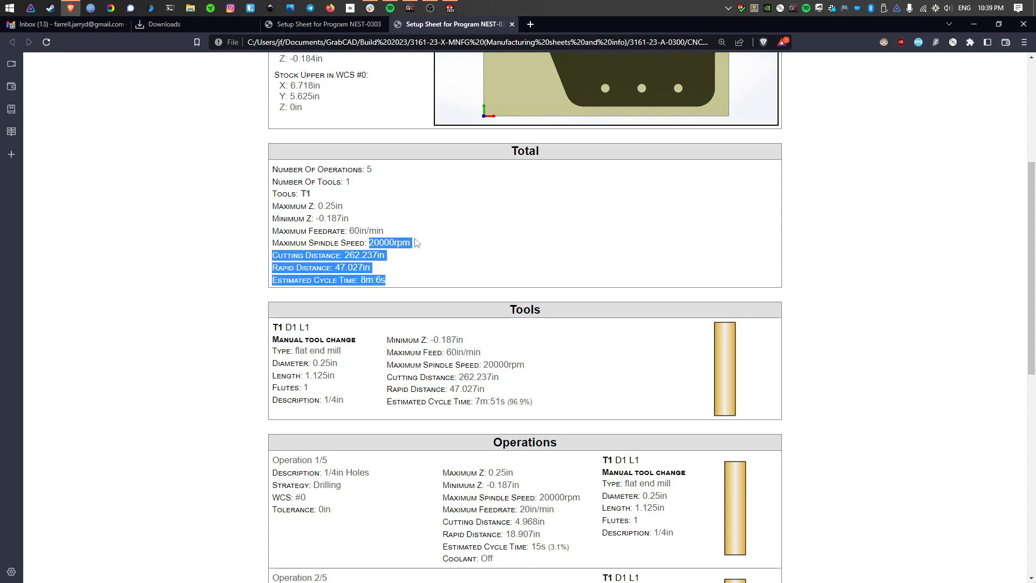
pyautogui.click(342, 265)
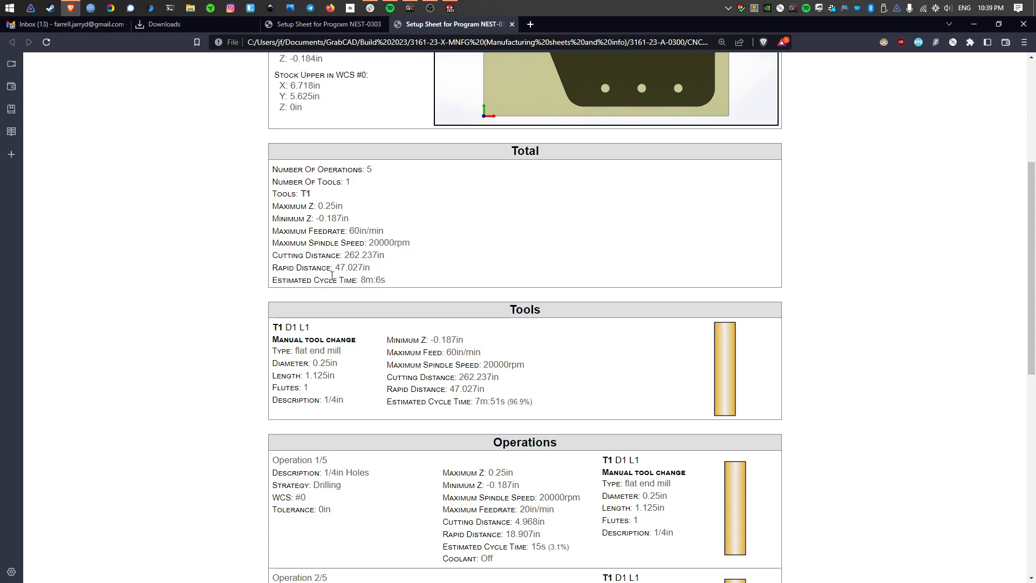
pyautogui.moveTo(346, 254); pyautogui.dragTo(397, 283)
pyautogui.click(391, 282)
pyautogui.click(397, 365)
# - Examine the Tools section for the end mill's type, diameter, length and flutes, comparing its tool number with the listed operations
pyautogui.scroll(-2, 398, 364)
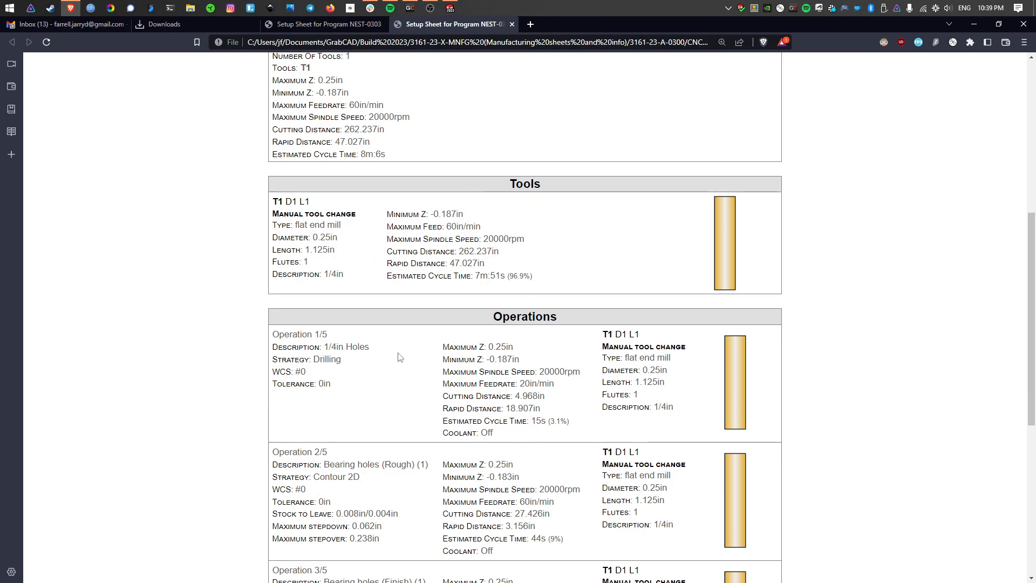
pyautogui.scroll(-2, 488, 389)
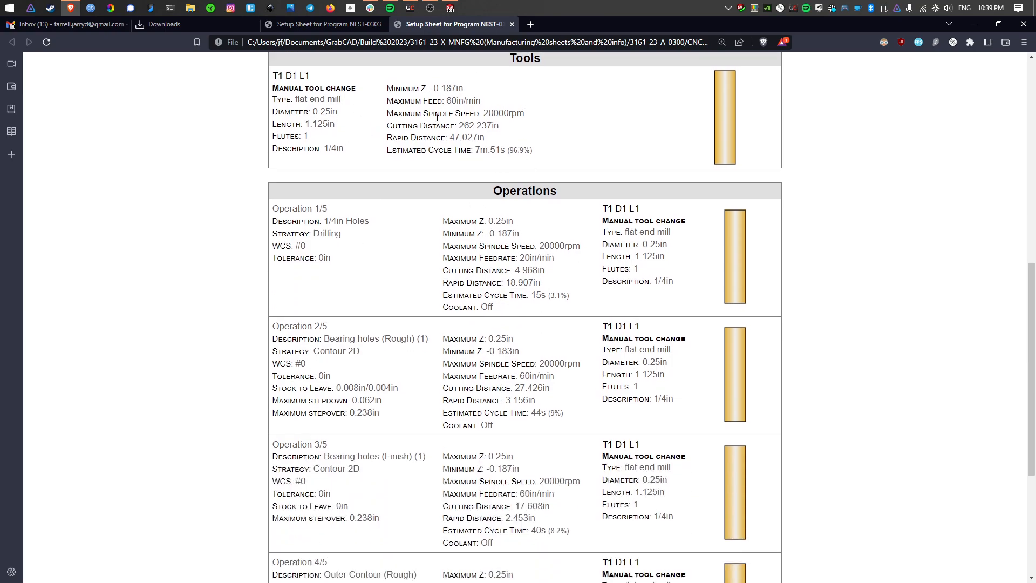
pyautogui.moveTo(604, 209); pyautogui.dragTo(622, 209)
pyautogui.moveTo(607, 325); pyautogui.dragTo(615, 326)
pyautogui.scroll(2, 535, 123)
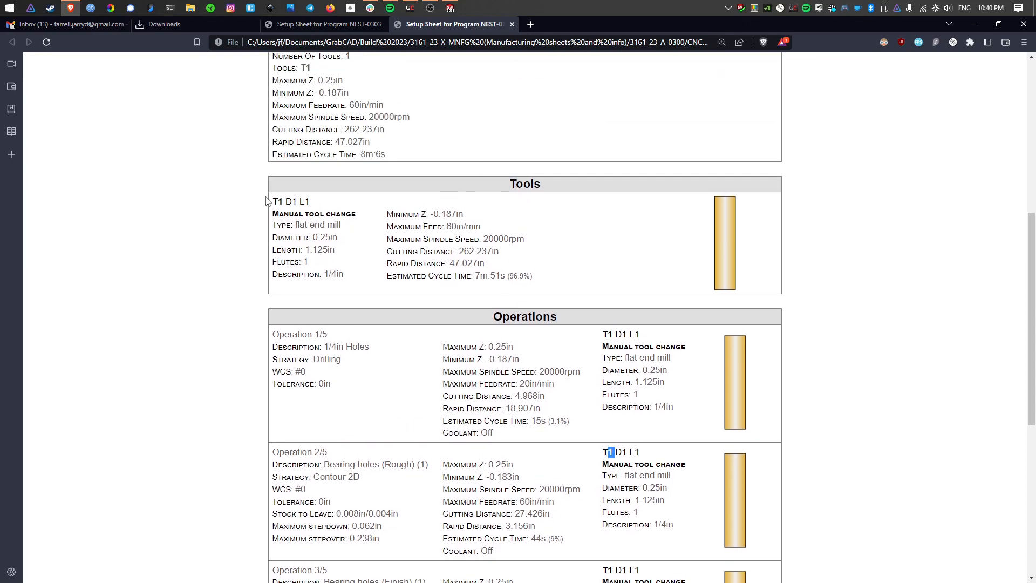
pyautogui.moveTo(293, 224); pyautogui.dragTo(381, 233)
pyautogui.click(319, 239)
pyautogui.moveTo(303, 250)
pyautogui.mouseDown()
pyautogui.moveTo(317, 251)
pyautogui.moveTo(306, 262)
pyautogui.mouseUp()
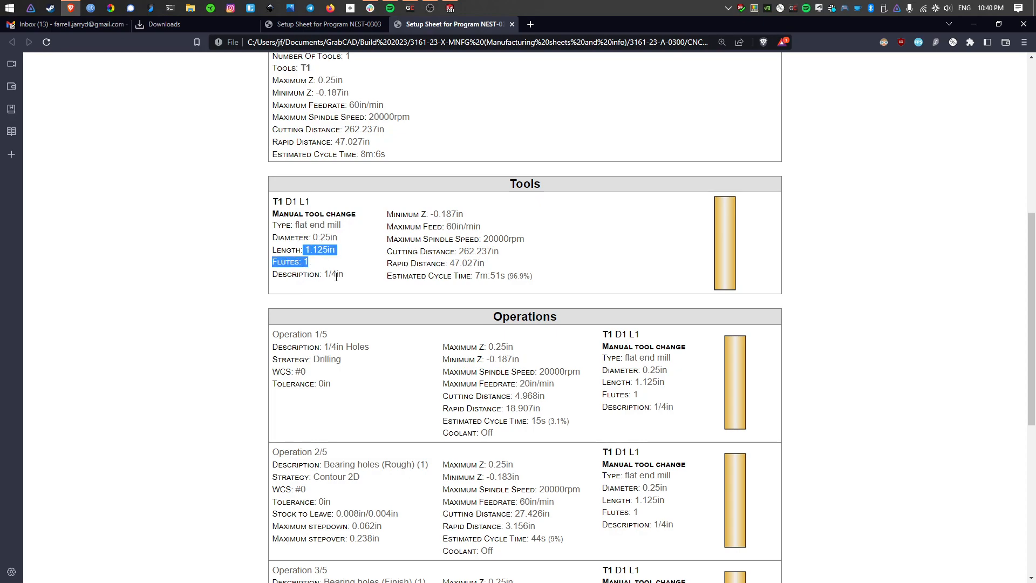
pyautogui.click(468, 254)
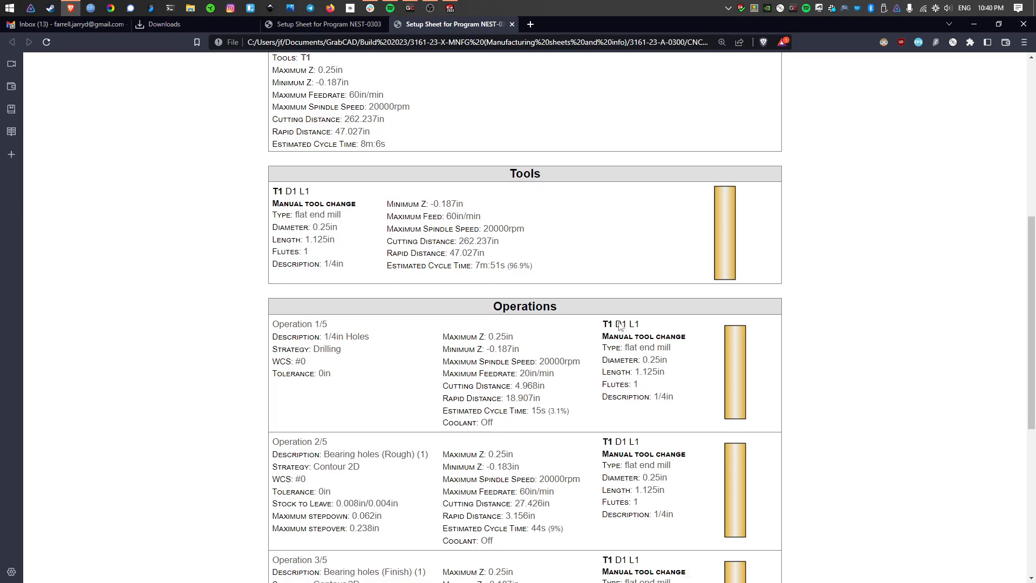
# - Review the descriptions of all five operations in the setup sheet, from the 1/4in holes to the outer contour finish
pyautogui.scroll(-2, 620, 323)
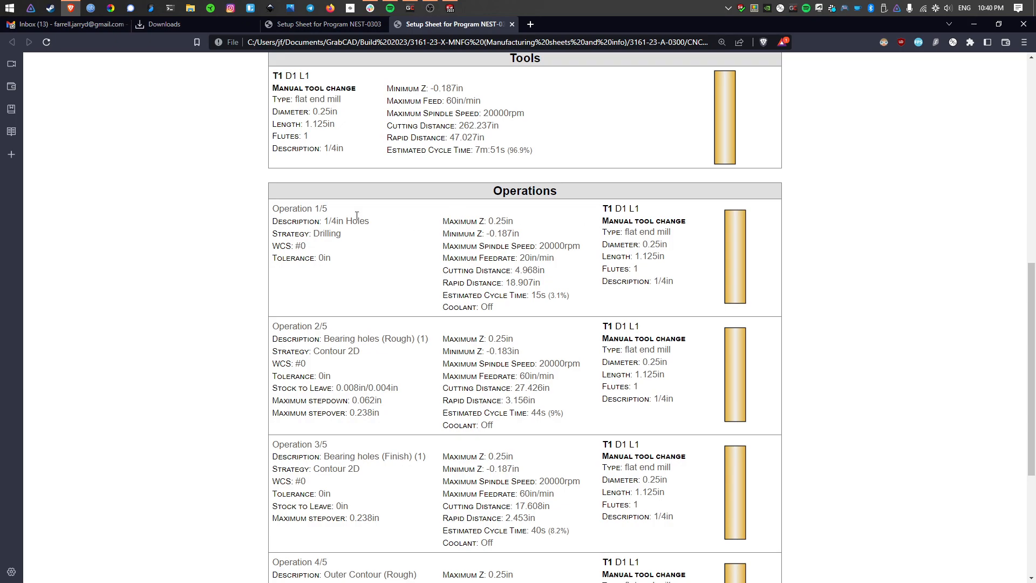
pyautogui.moveTo(323, 222); pyautogui.dragTo(361, 224)
pyautogui.click(352, 269)
pyautogui.moveTo(324, 339); pyautogui.dragTo(368, 340)
pyautogui.doubleClick(396, 339)
pyautogui.moveTo(324, 456); pyautogui.dragTo(410, 469)
pyautogui.click(398, 456)
pyautogui.scroll(-3, 378, 476)
pyautogui.scroll(-3, 410, 469)
pyautogui.click(338, 462)
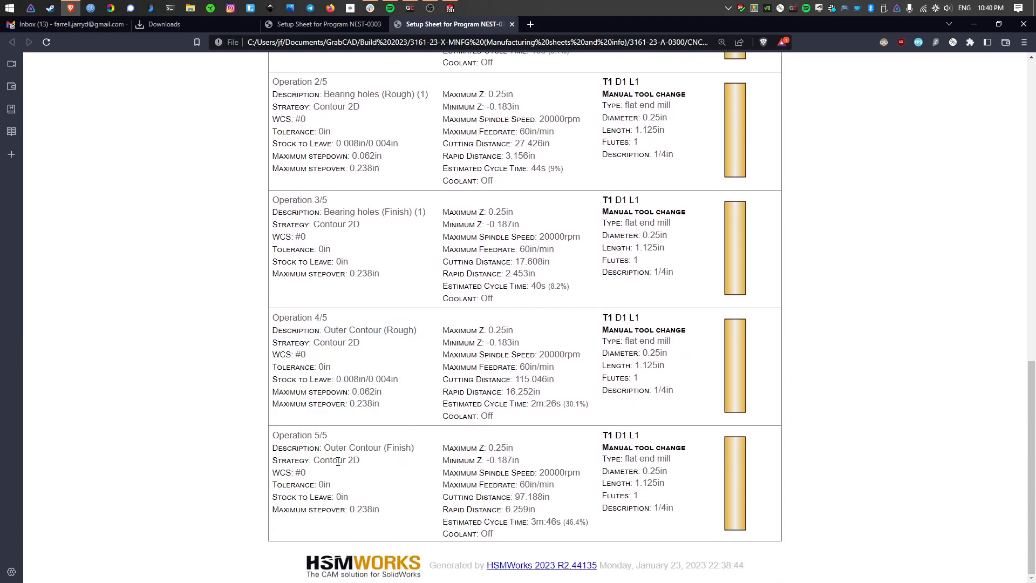
pyautogui.moveTo(328, 449); pyautogui.dragTo(415, 452)
pyautogui.click(420, 465)
pyautogui.scroll(2, 517, 194)
pyautogui.scroll(-2, 597, 248)
# - Return to SOLIDWORKS and start post-processing the tutorial job, with the CNC CAM folder of 3161-23-A-0300 as output folder
pyautogui.click(972, 25)
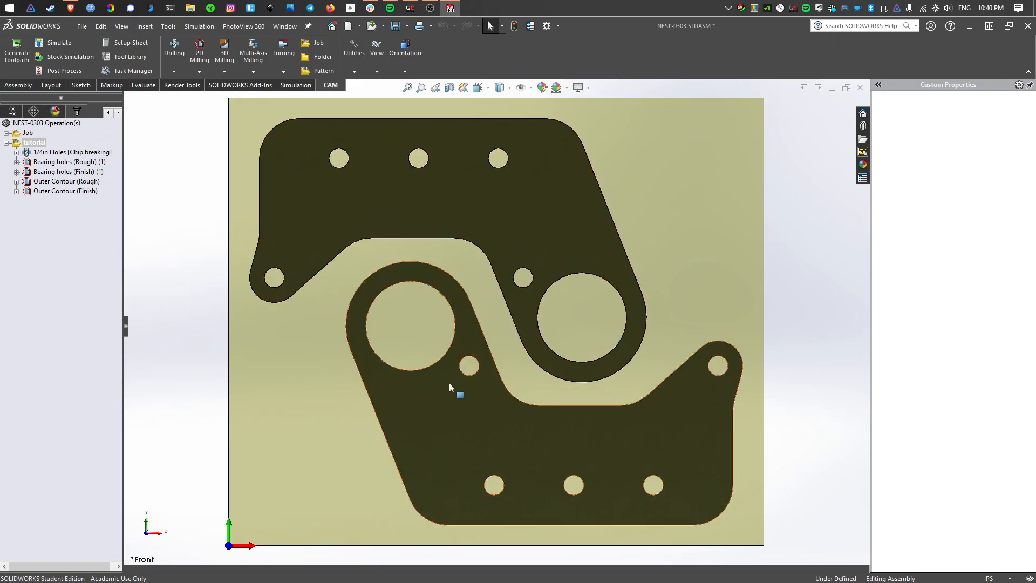
pyautogui.rightClick(33, 144)
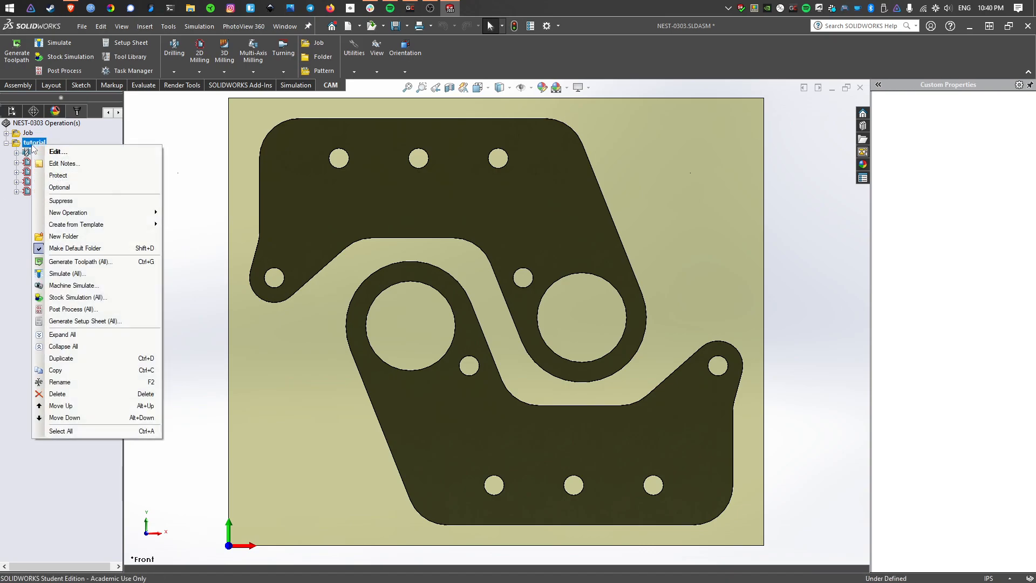
pyautogui.click(95, 309)
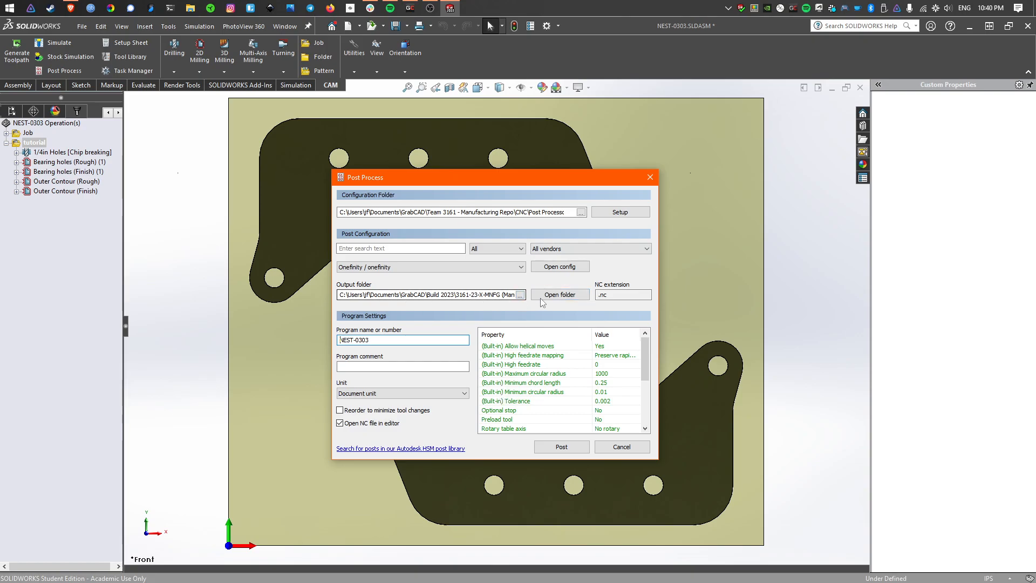
pyautogui.click(520, 295)
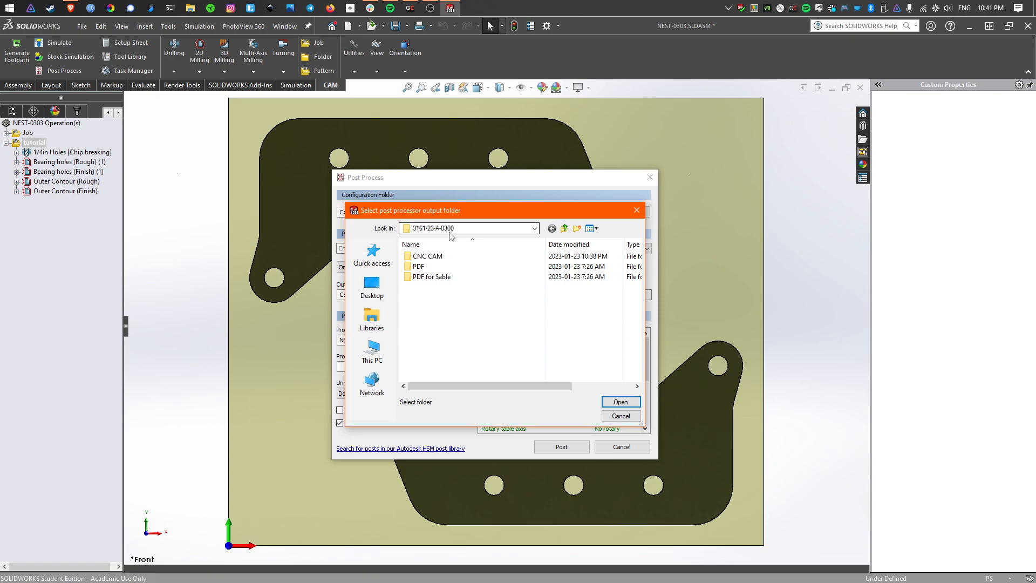
pyautogui.click(439, 257)
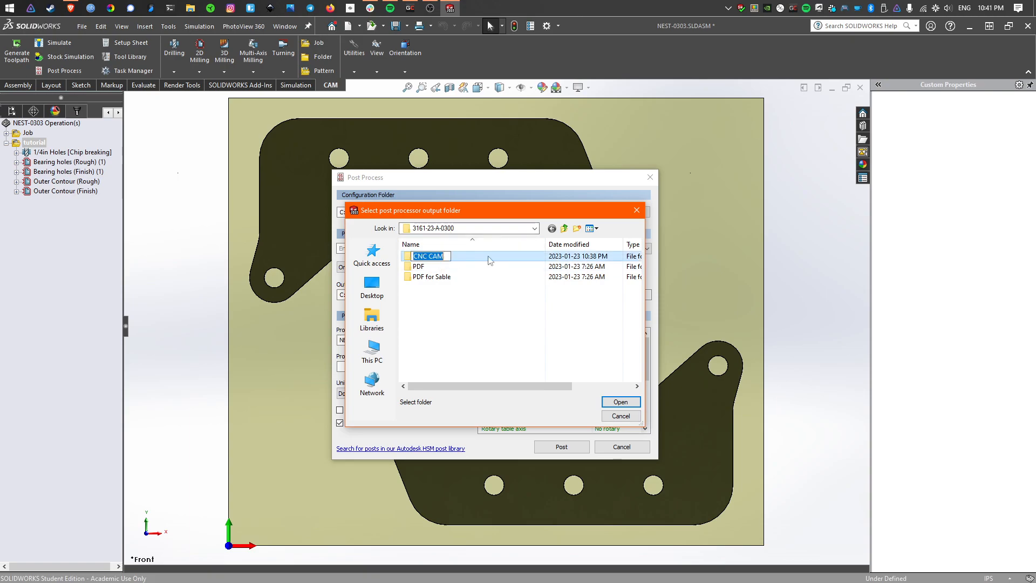
pyautogui.click(615, 401)
pyautogui.click(617, 402)
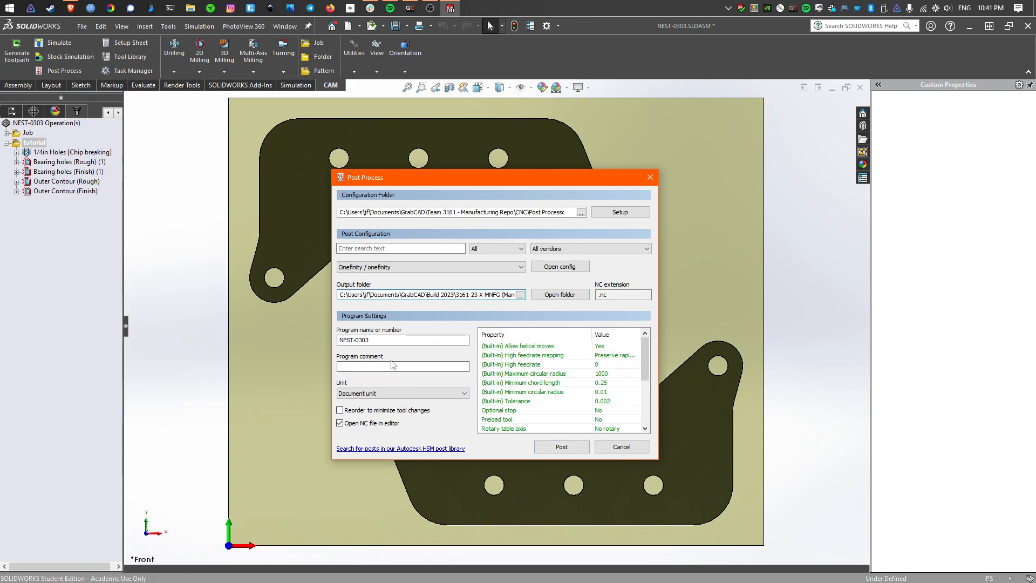
# - Check the program name and post properties, then post NEST-0303 with circular interpolation set to Yes
pyautogui.moveTo(392, 340); pyautogui.dragTo(340, 344)
pyautogui.doubleClick(383, 340)
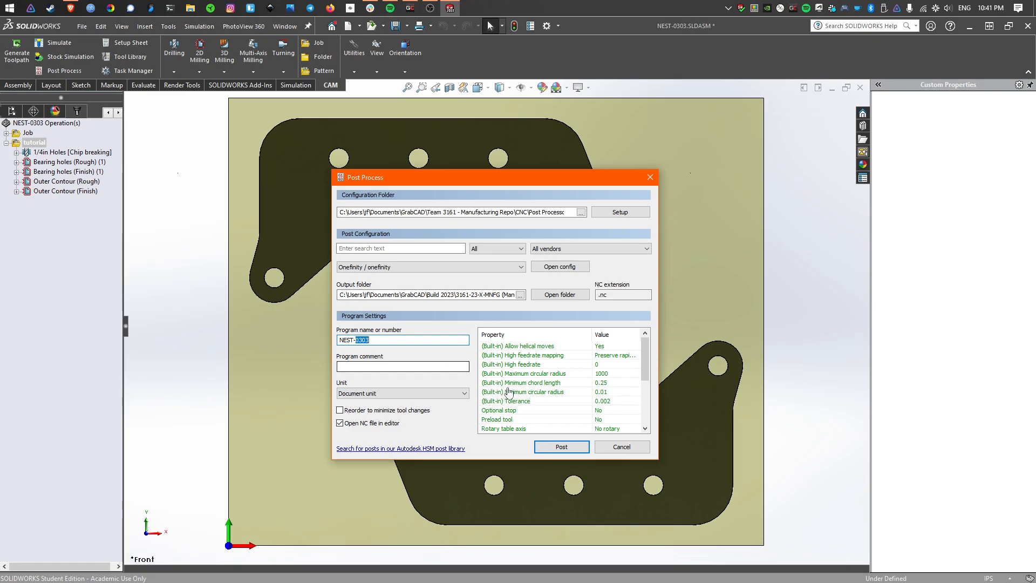
pyautogui.moveTo(649, 369); pyautogui.dragTo(643, 414)
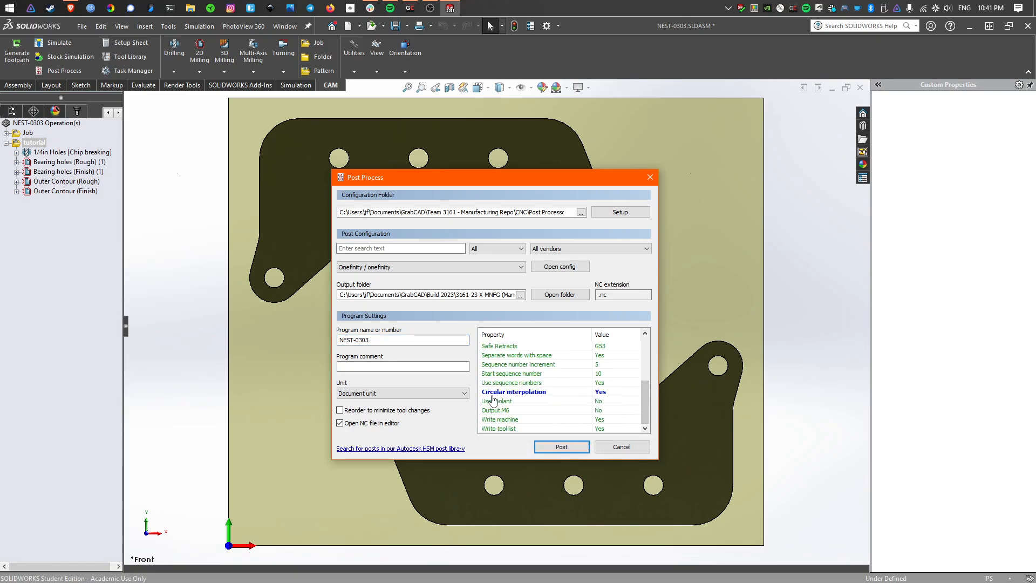
pyautogui.click(608, 395)
pyautogui.click(602, 411)
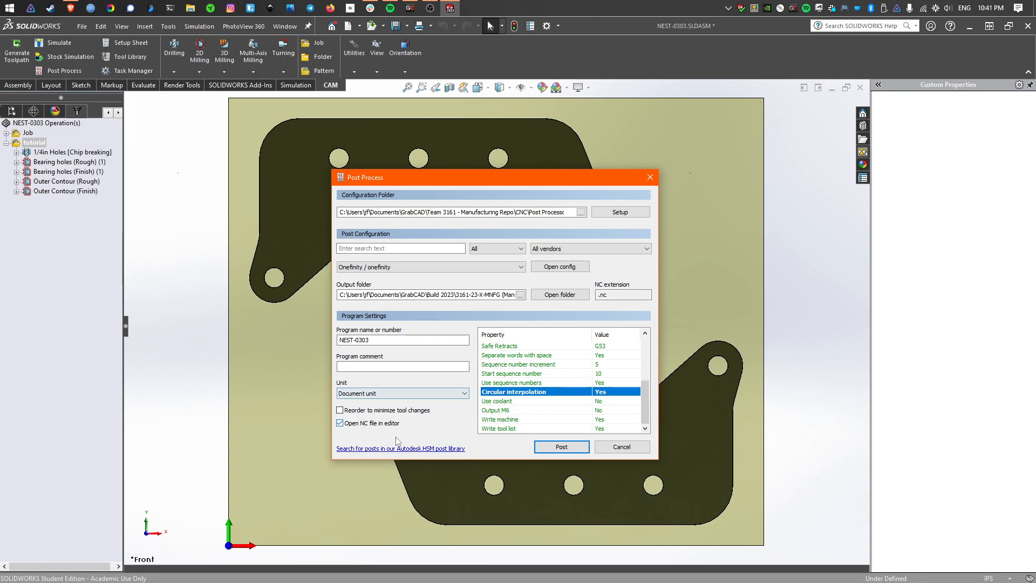
pyautogui.click(556, 446)
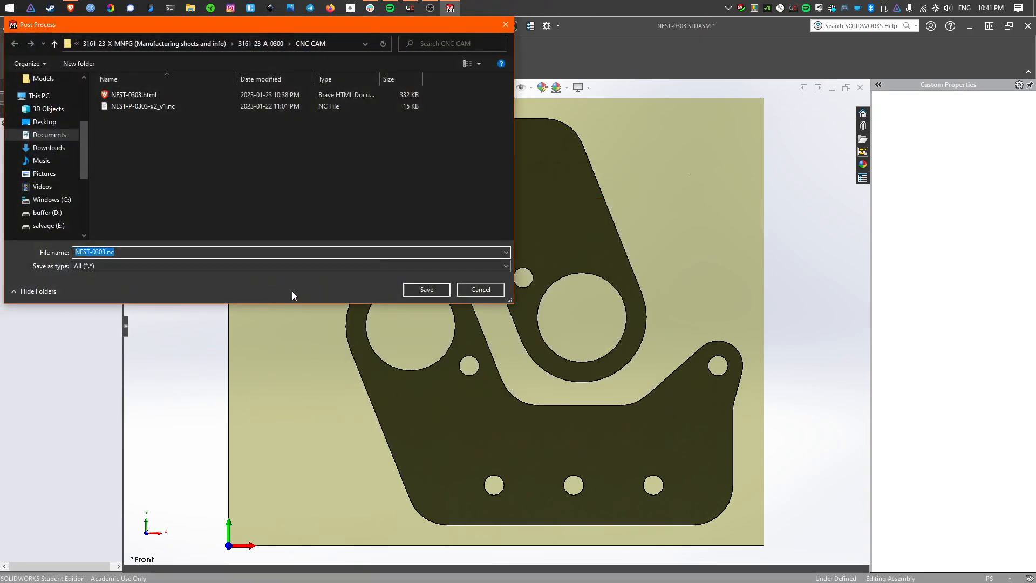
# - Save the posted program as NEST-P-0303-x2_v1.nc in the CNC CAM folder, overwriting the existing NC file
pyautogui.click(83, 253)
pyautogui.click(167, 106)
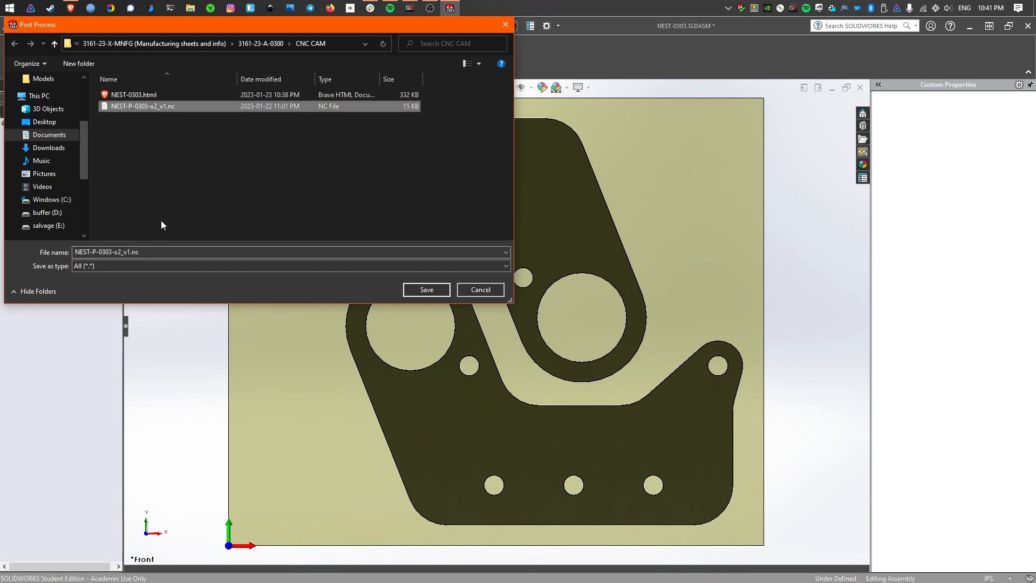
pyautogui.click(83, 252)
pyautogui.click(81, 252)
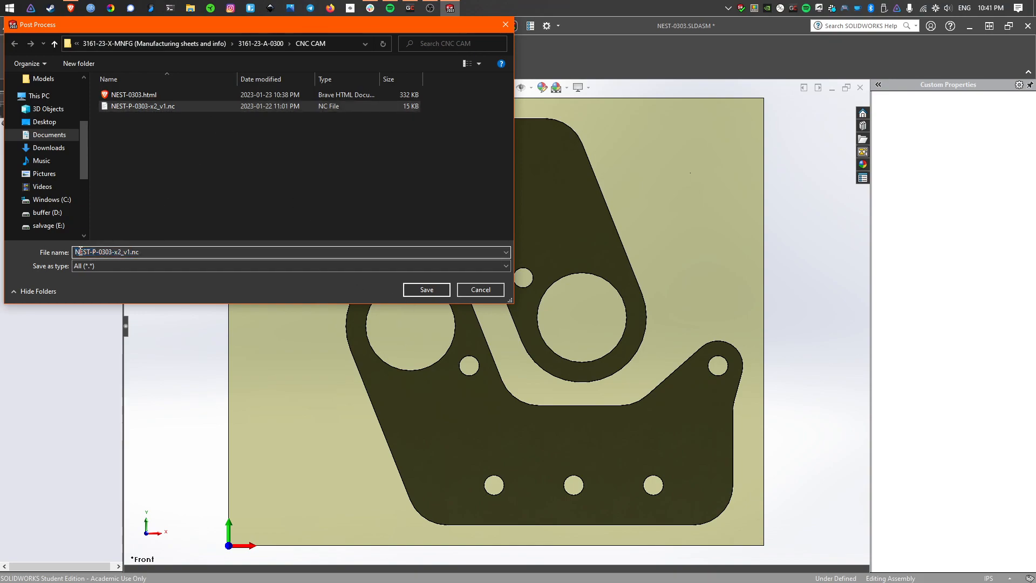
pyautogui.doubleClick(79, 252)
pyautogui.click(94, 253)
pyautogui.doubleClick(103, 253)
pyautogui.doubleClick(117, 253)
pyautogui.moveTo(96, 253); pyautogui.dragTo(110, 253)
pyautogui.click(120, 251)
pyautogui.click(147, 252)
pyautogui.click(421, 289)
pyautogui.click(544, 305)
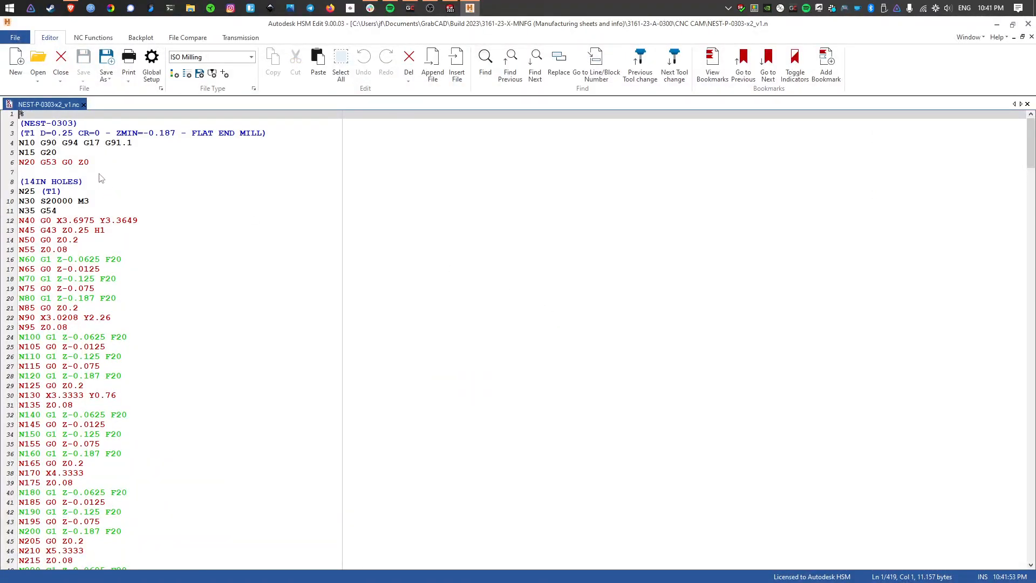
# - Look through the posted G-code of NEST-P-0303-x2_v1.nc, from the hole drilling to the outer contour roughing
pyautogui.scroll(-20, 106, 184)
pyautogui.scroll(-20, 187, 269)
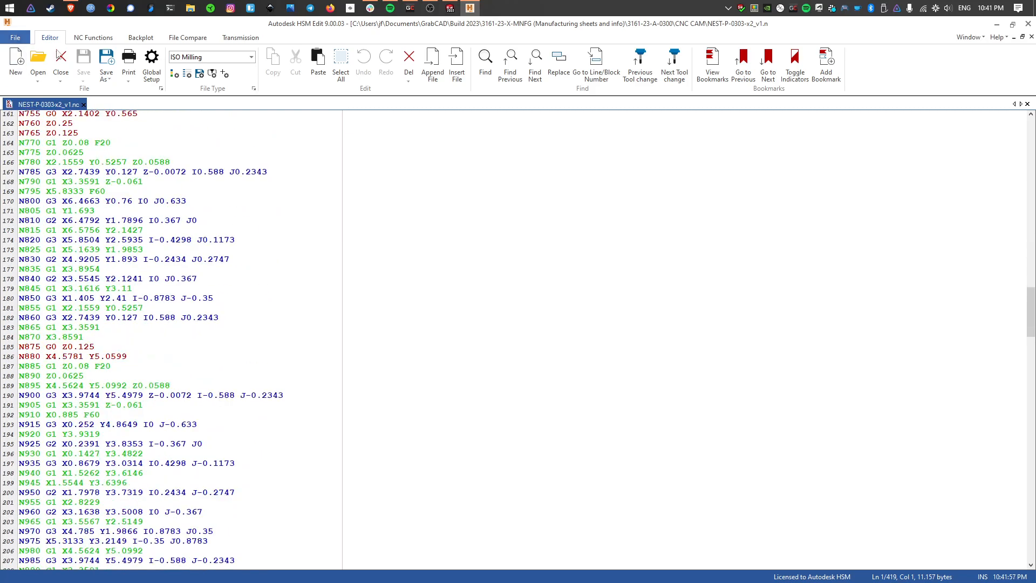
pyautogui.scroll(-13, 180, 252)
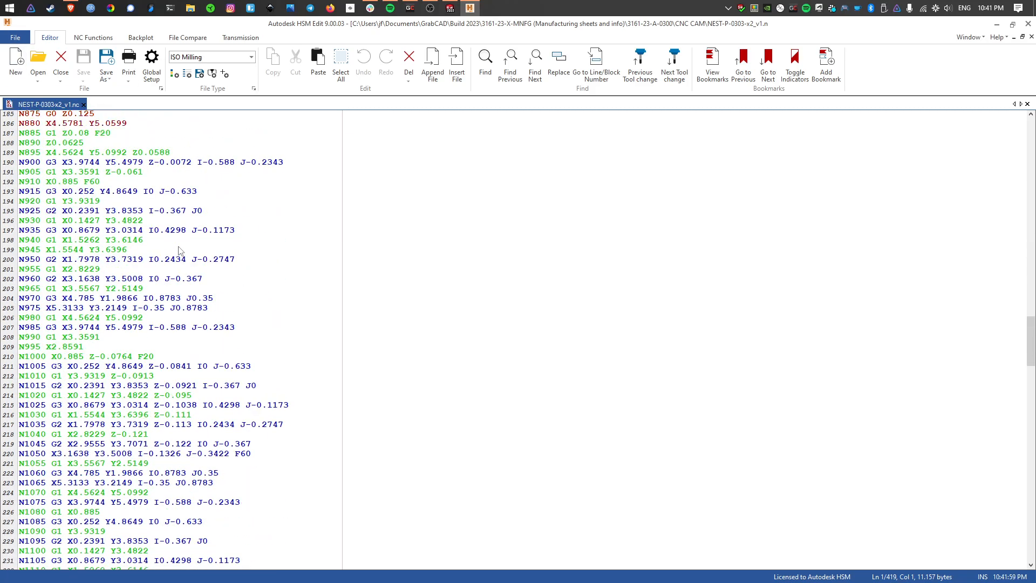
pyautogui.scroll(17, 167, 291)
pyautogui.scroll(10, 166, 292)
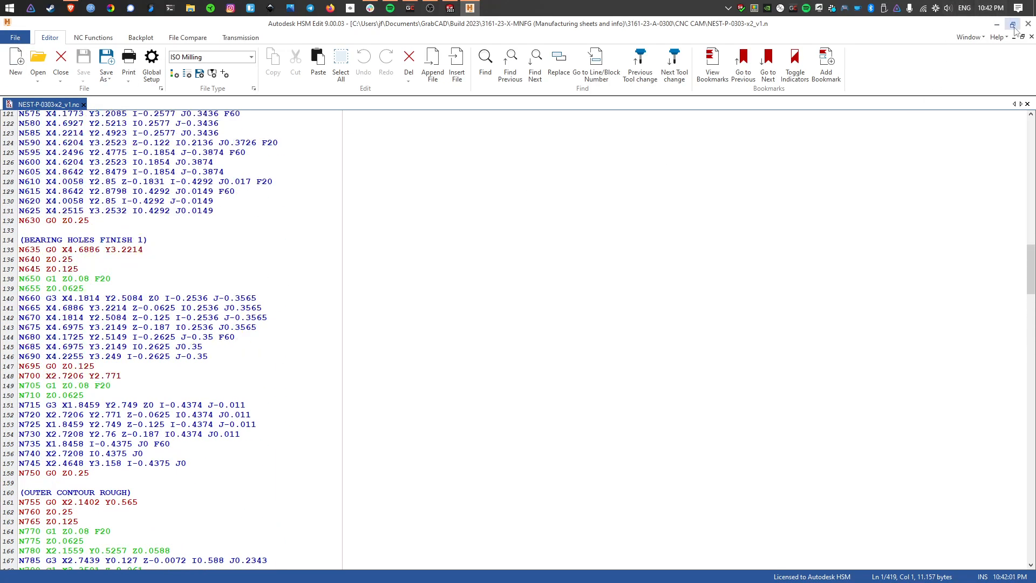